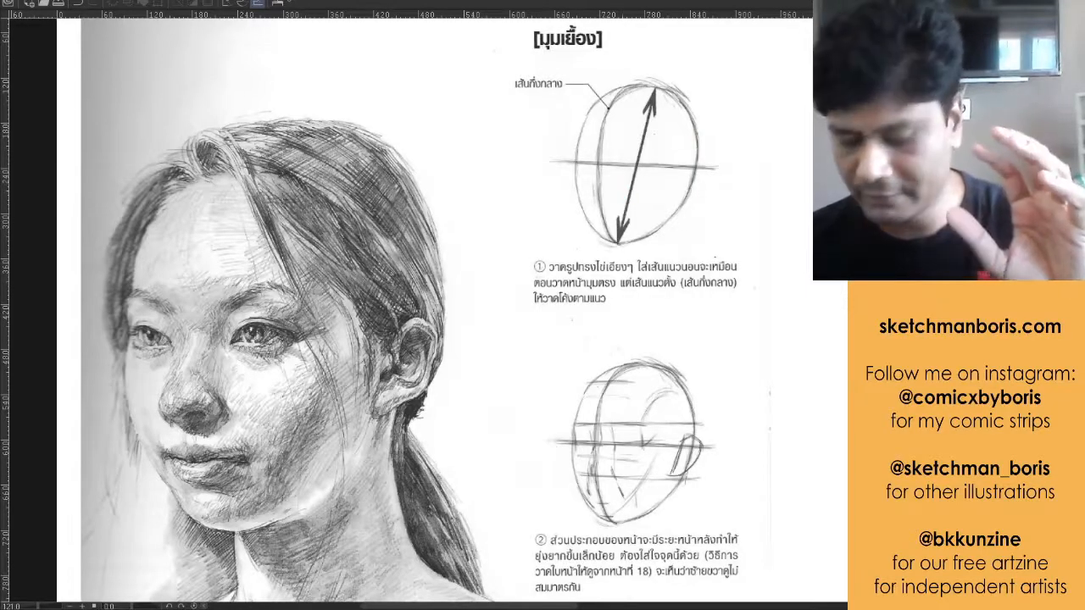
# Examine the shaded three-quarter portrait and the numbered head-construction sketches on the reference page
pyautogui.scroll(-5, 370, 309)
pyautogui.scroll(-3, 370, 308)
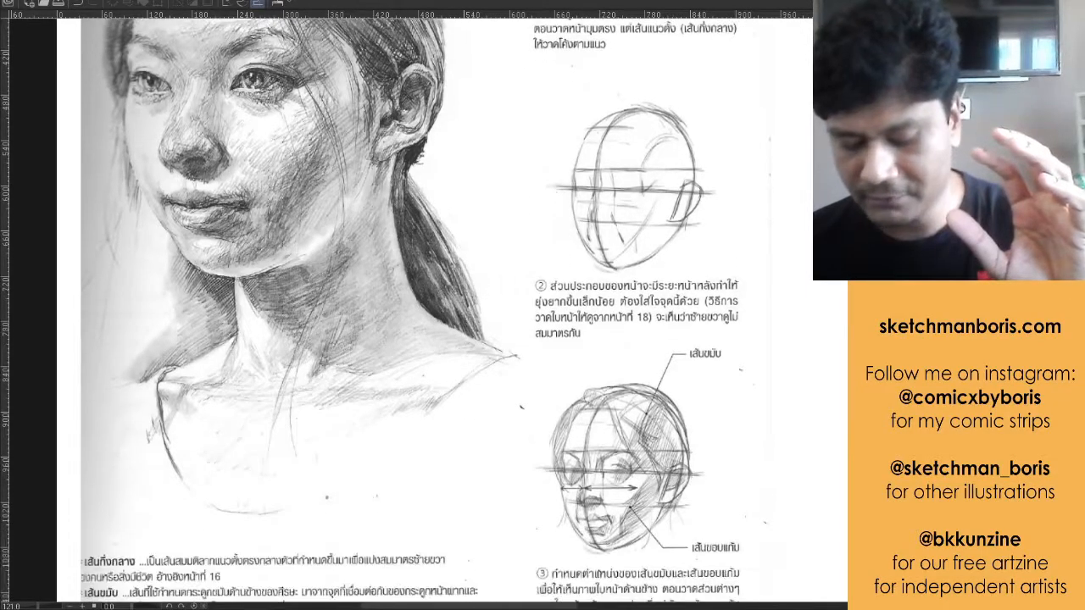
pyautogui.scroll(-2, 653, 317)
pyautogui.scroll(2, 710, 266)
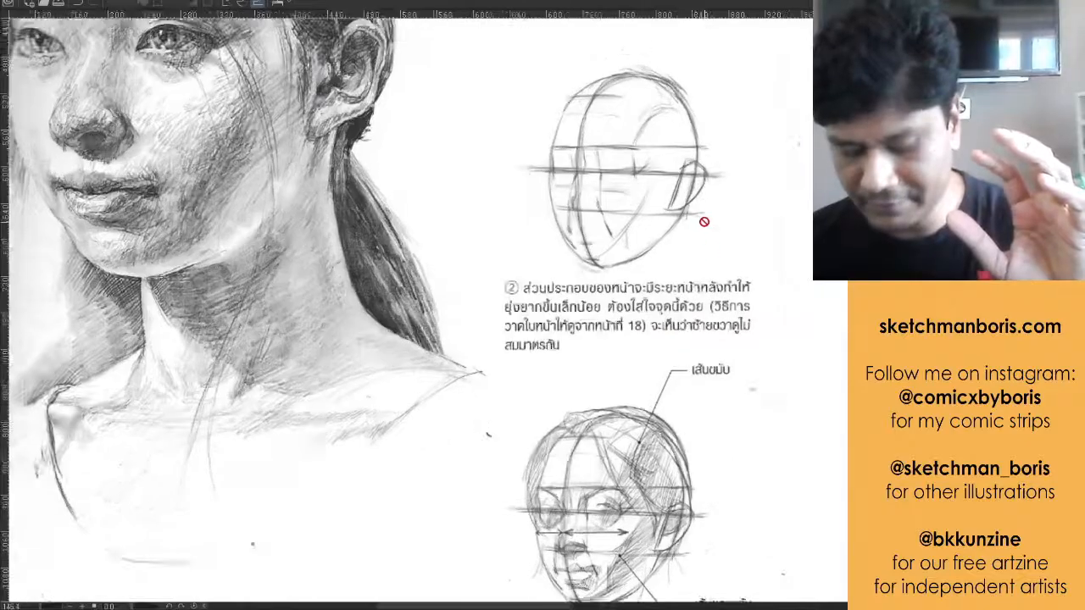
pyautogui.scroll(-3, 428, 308)
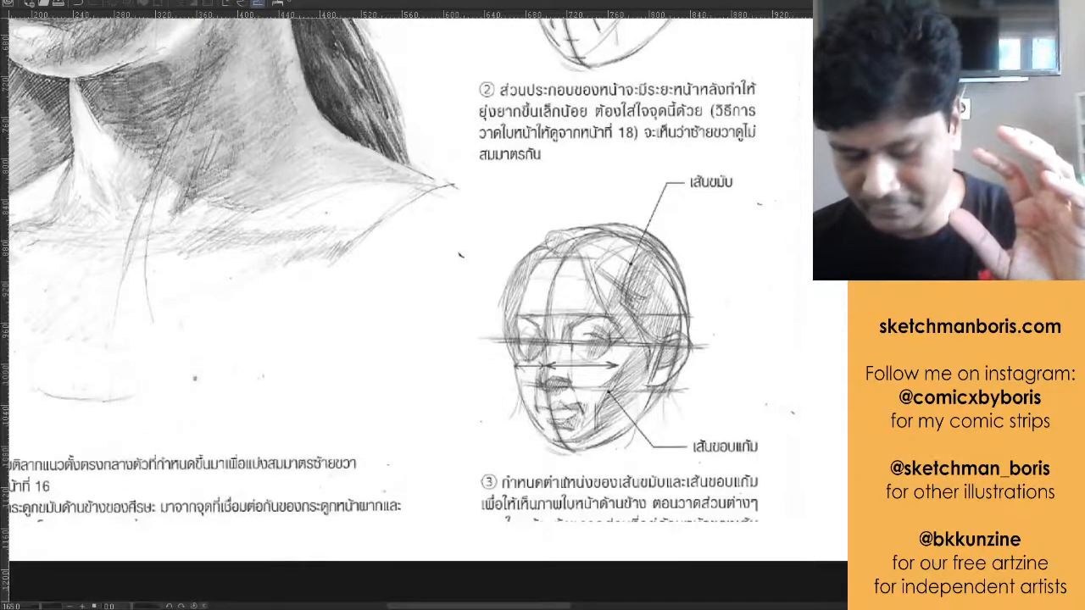
pyautogui.scroll(3, 428, 308)
pyautogui.scroll(3, 428, 309)
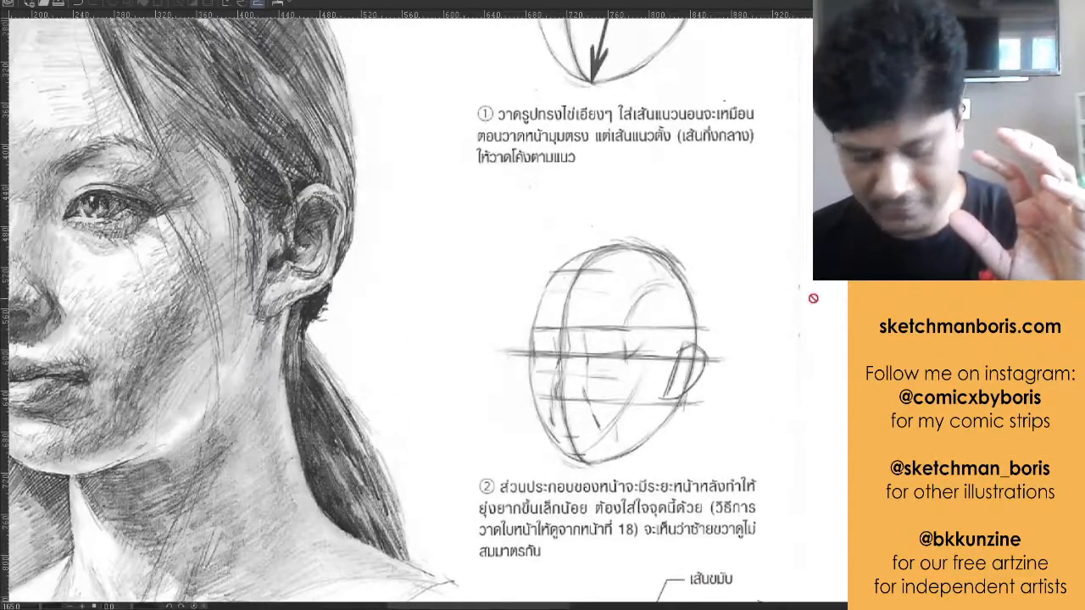
pyautogui.click(664, 606)
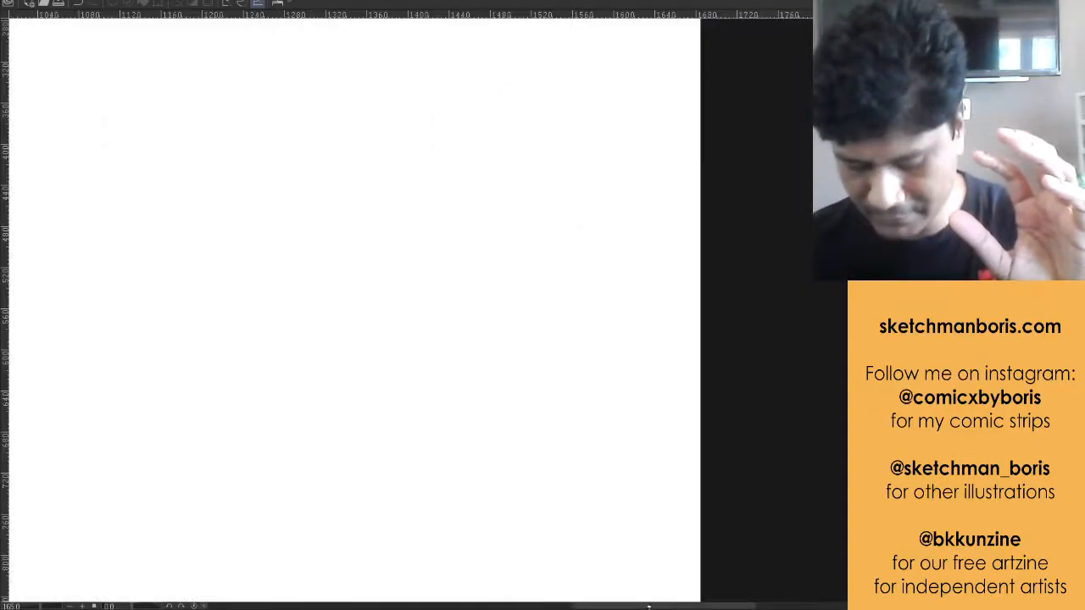
pyautogui.moveTo(646, 607); pyautogui.dragTo(383, 574)
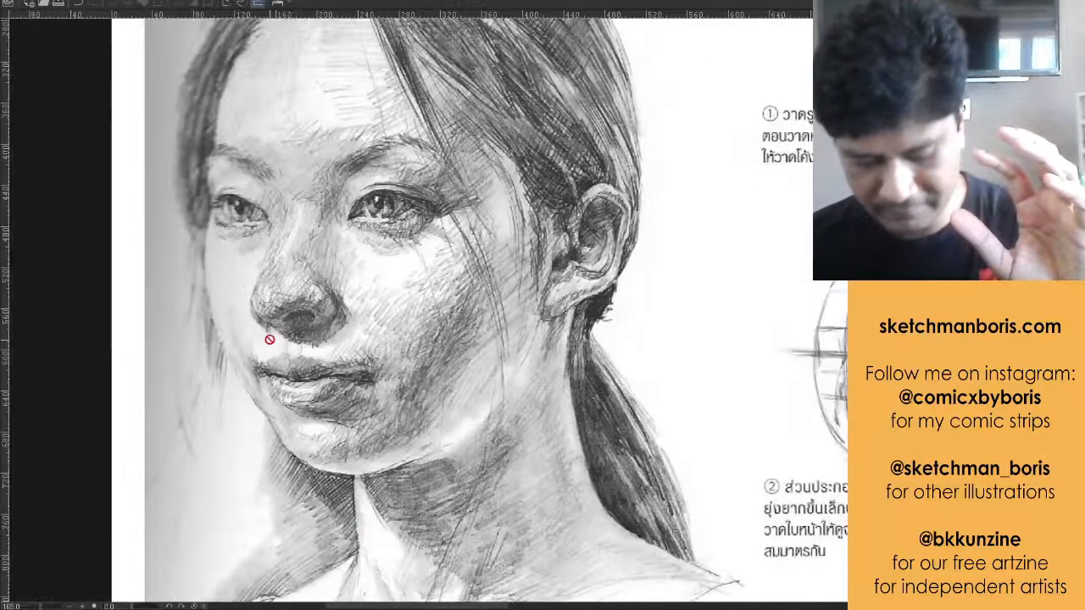
pyautogui.scroll(-1, 270, 339)
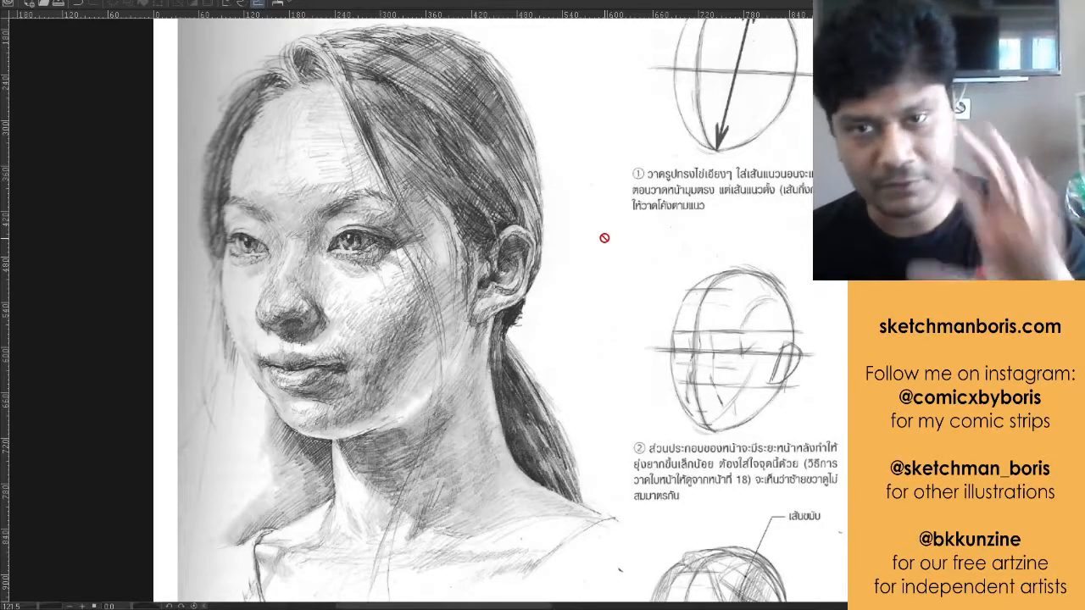
pyautogui.moveTo(518, 607); pyautogui.dragTo(568, 607)
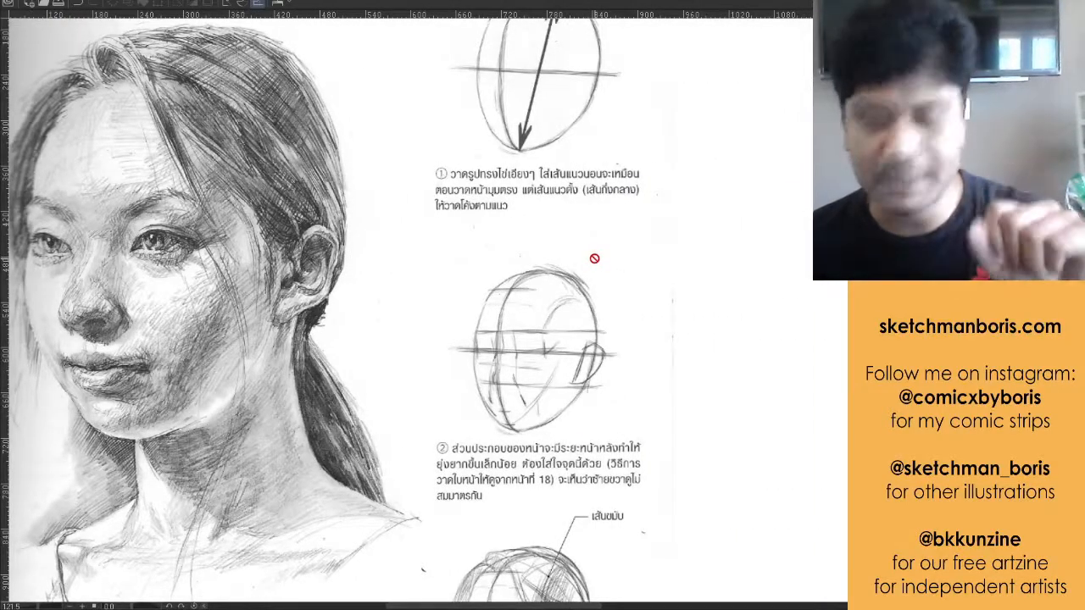
pyautogui.scroll(-3, 594, 258)
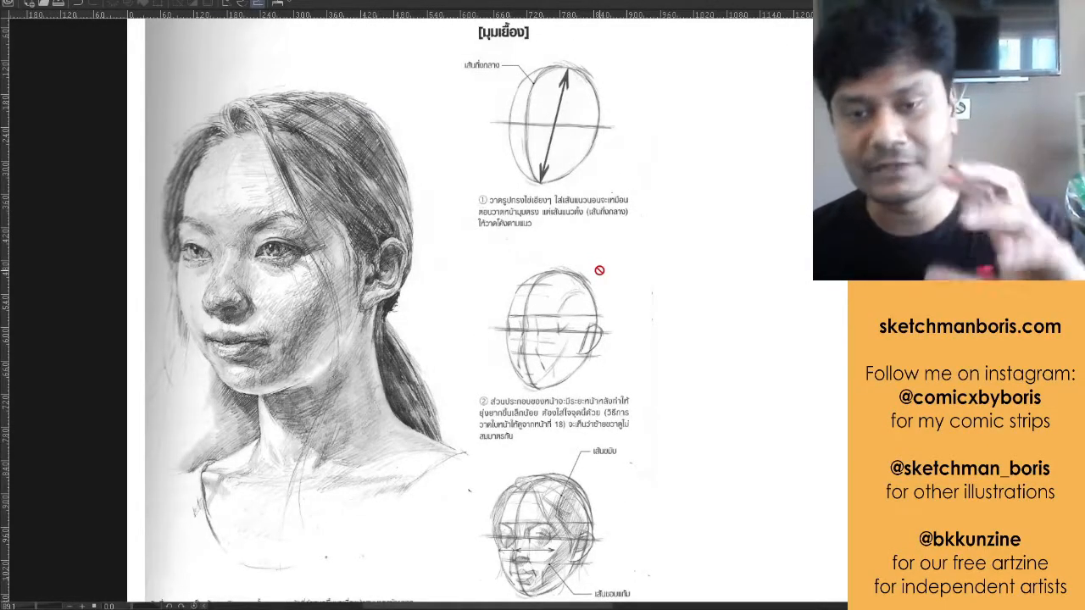
pyautogui.scroll(-2, 599, 271)
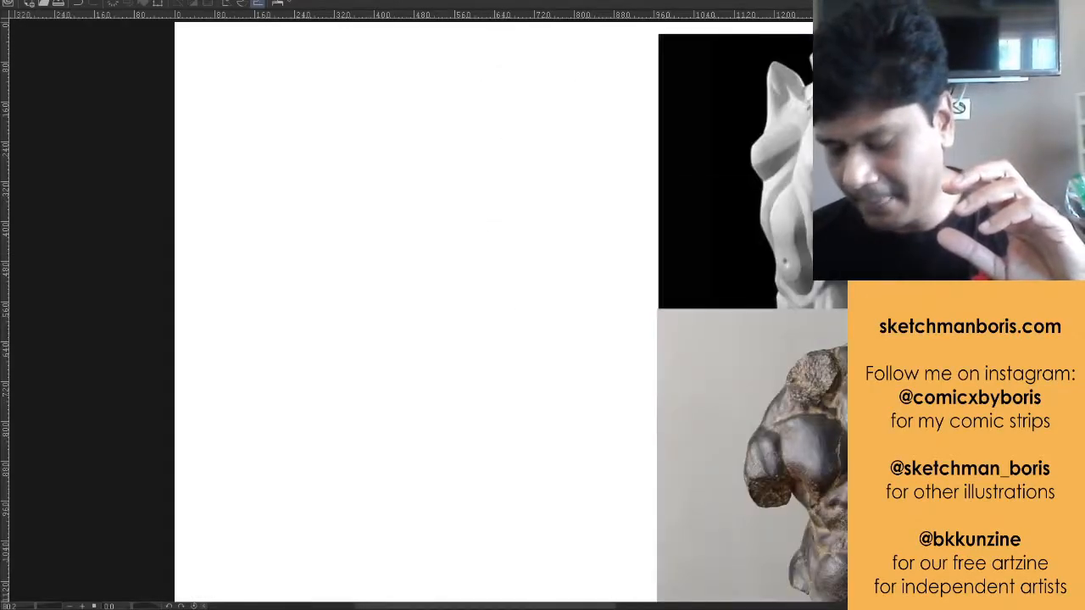
# Sketch a small grey cylinder in the blank area beside the white marble torso photo
pyautogui.scroll(-3, 515, 309)
pyautogui.scroll(1, 517, 308)
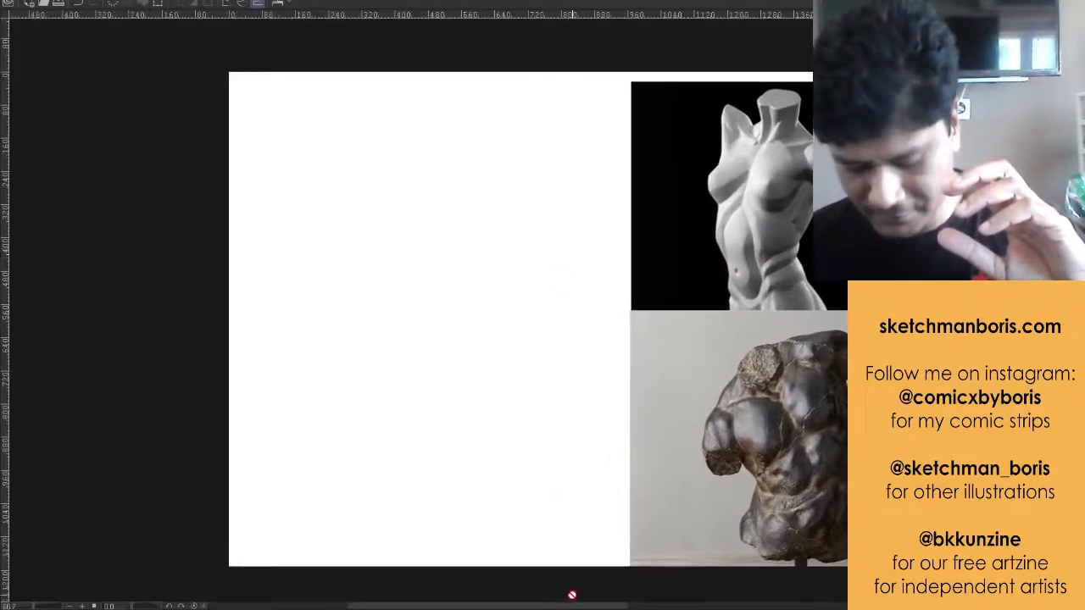
pyautogui.moveTo(574, 605); pyautogui.dragTo(600, 605)
pyautogui.scroll(2, 410, 176)
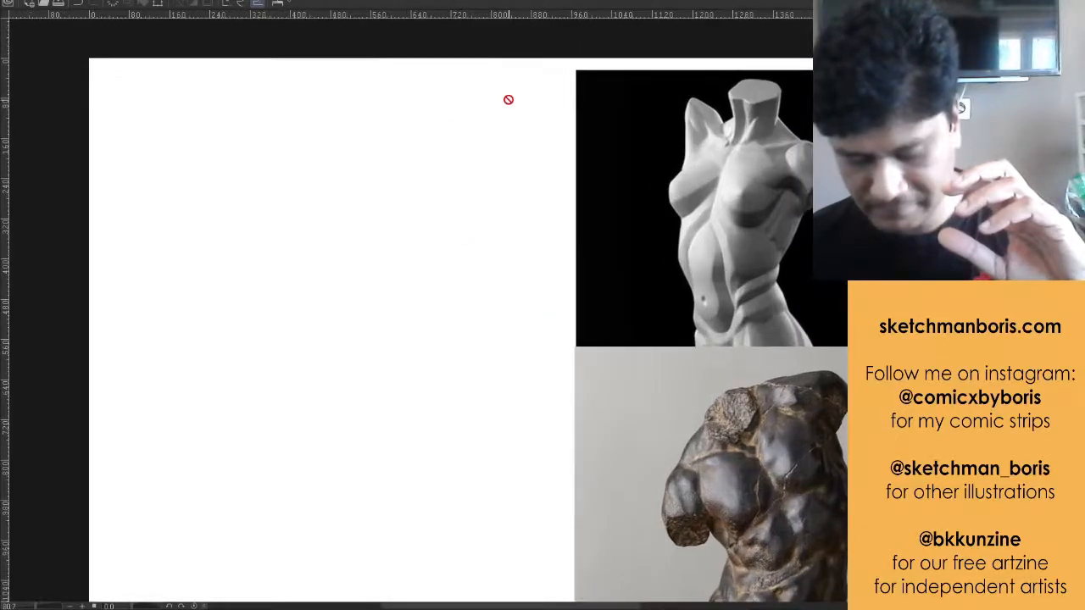
pyautogui.scroll(1, 509, 99)
pyautogui.moveTo(522, 606); pyautogui.dragTo(535, 606)
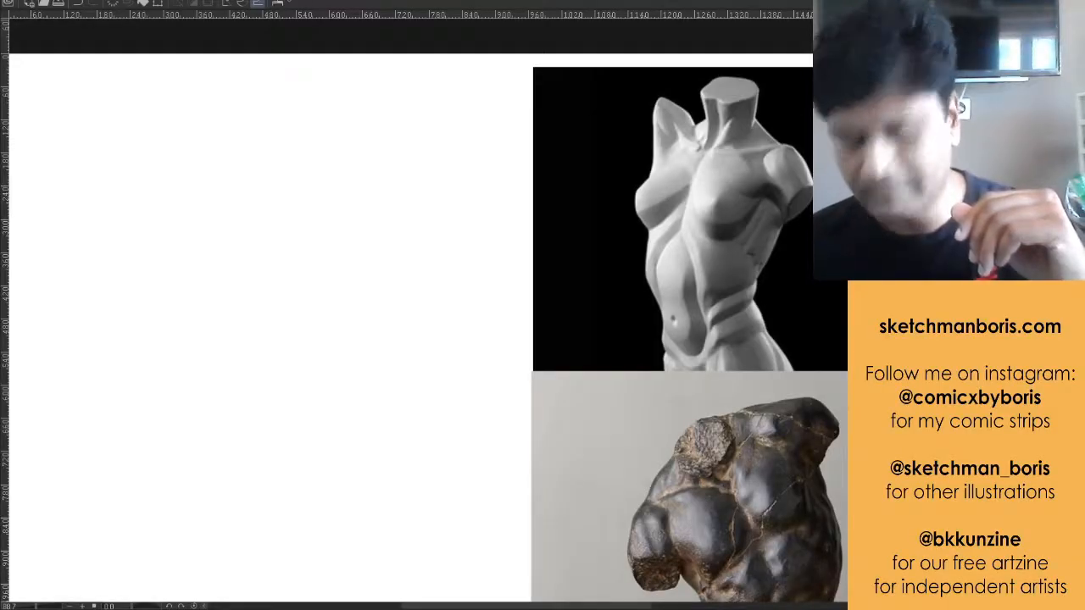
pyautogui.scroll(1, 180, 208)
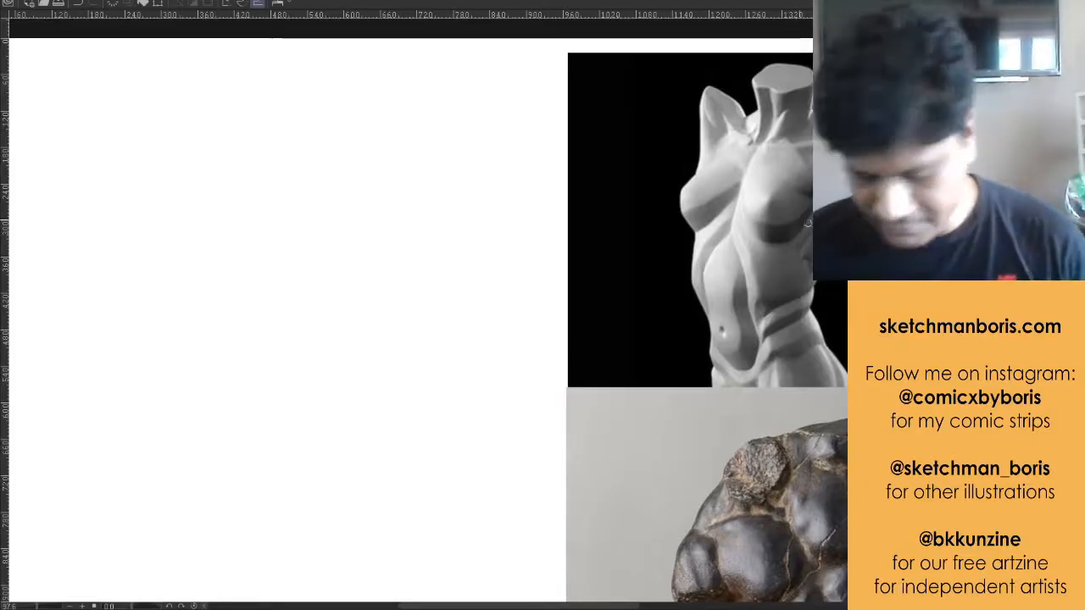
pyautogui.moveTo(404, 127)
pyautogui.mouseDown()
pyautogui.moveTo(401, 196)
pyautogui.moveTo(402, 136)
pyautogui.moveTo(476, 124)
pyautogui.moveTo(407, 131)
pyautogui.moveTo(461, 127)
pyautogui.moveTo(478, 187)
pyautogui.mouseUp()
pyautogui.moveTo(474, 124)
pyautogui.mouseDown()
pyautogui.moveTo(472, 192)
pyautogui.moveTo(411, 195)
pyautogui.mouseUp()
pyautogui.moveTo(403, 142); pyautogui.dragTo(408, 200)
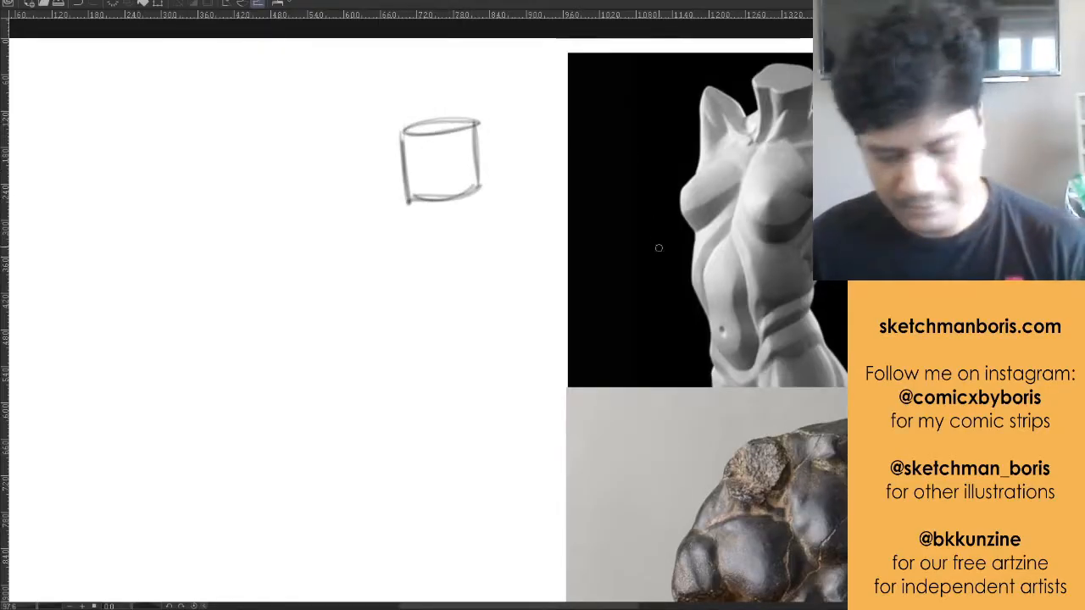
# Outline the neck of the white marble torso as a cylinder in yellow
pyautogui.moveTo(640, 253); pyautogui.dragTo(490, 278)
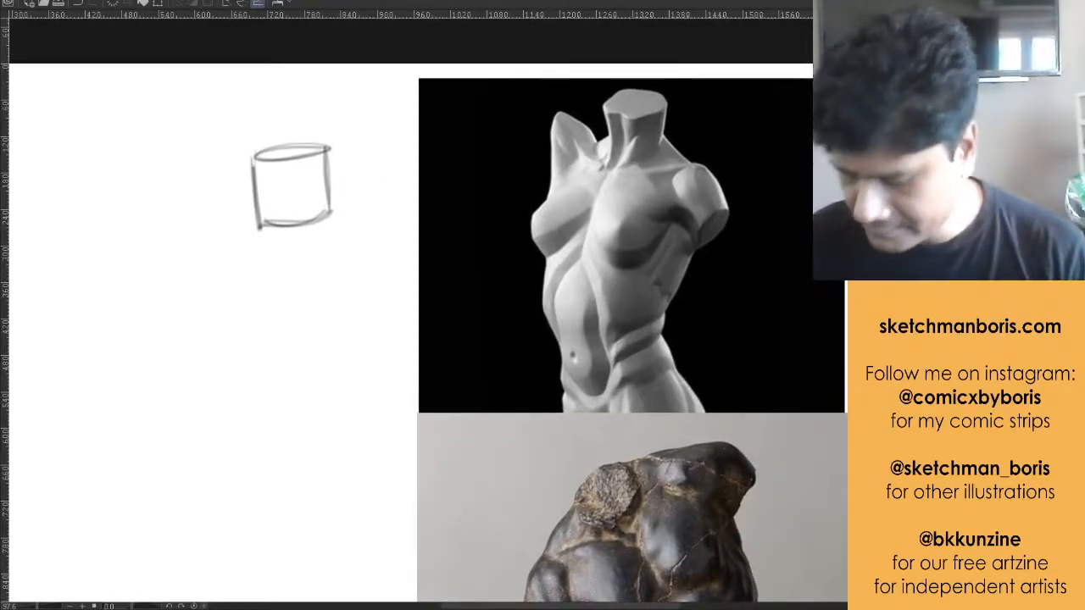
pyautogui.moveTo(607, 108)
pyautogui.mouseDown()
pyautogui.moveTo(607, 161)
pyautogui.moveTo(652, 156)
pyautogui.moveTo(665, 103)
pyautogui.moveTo(602, 103)
pyautogui.moveTo(661, 112)
pyautogui.mouseUp()
pyautogui.moveTo(513, 287); pyautogui.dragTo(723, 233)
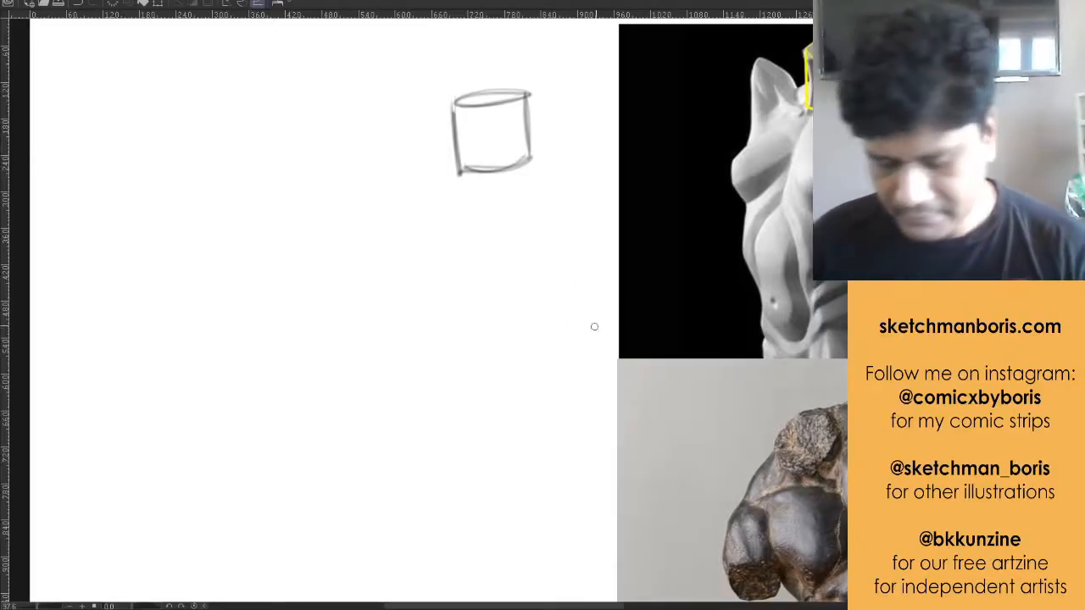
# Sketch a second, smaller grey cylinder as a neck to the left of the first one
pyautogui.moveTo(608, 314)
pyautogui.mouseDown()
pyautogui.moveTo(668, 353)
pyautogui.moveTo(552, 184)
pyautogui.moveTo(603, 293)
pyautogui.moveTo(646, 265)
pyautogui.mouseUp()
pyautogui.moveTo(445, 238)
pyautogui.mouseDown()
pyautogui.moveTo(482, 228)
pyautogui.moveTo(429, 276)
pyautogui.moveTo(457, 286)
pyautogui.mouseUp()
pyautogui.moveTo(483, 234)
pyautogui.mouseDown()
pyautogui.moveTo(486, 286)
pyautogui.moveTo(432, 290)
pyautogui.mouseUp()
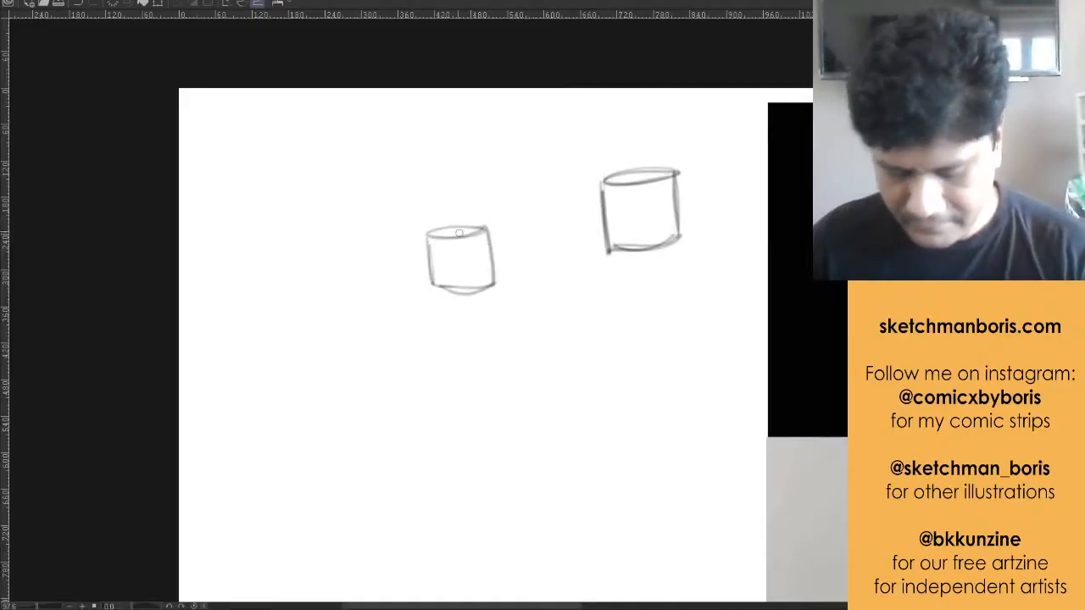
# Sketch an egg-shaped head overlapping the second cylinder and erase the cylinder lines inside the head
pyautogui.moveTo(376, 228)
pyautogui.mouseDown()
pyautogui.moveTo(407, 131)
pyautogui.moveTo(483, 195)
pyautogui.moveTo(487, 231)
pyautogui.mouseUp()
pyautogui.moveTo(466, 142)
pyautogui.mouseDown()
pyautogui.moveTo(393, 164)
pyautogui.moveTo(383, 256)
pyautogui.mouseUp()
pyautogui.moveTo(381, 179)
pyautogui.mouseDown()
pyautogui.moveTo(389, 237)
pyautogui.moveTo(467, 177)
pyautogui.moveTo(465, 258)
pyautogui.moveTo(428, 290)
pyautogui.moveTo(403, 288)
pyautogui.mouseUp()
pyautogui.moveTo(380, 209)
pyautogui.mouseDown()
pyautogui.moveTo(417, 287)
pyautogui.moveTo(411, 277)
pyautogui.moveTo(482, 236)
pyautogui.moveTo(429, 285)
pyautogui.mouseUp()
pyautogui.moveTo(482, 234); pyautogui.dragTo(409, 283)
pyautogui.moveTo(379, 219); pyautogui.dragTo(424, 283)
pyautogui.moveTo(491, 188); pyautogui.dragTo(491, 284)
pyautogui.moveTo(402, 271); pyautogui.dragTo(407, 134)
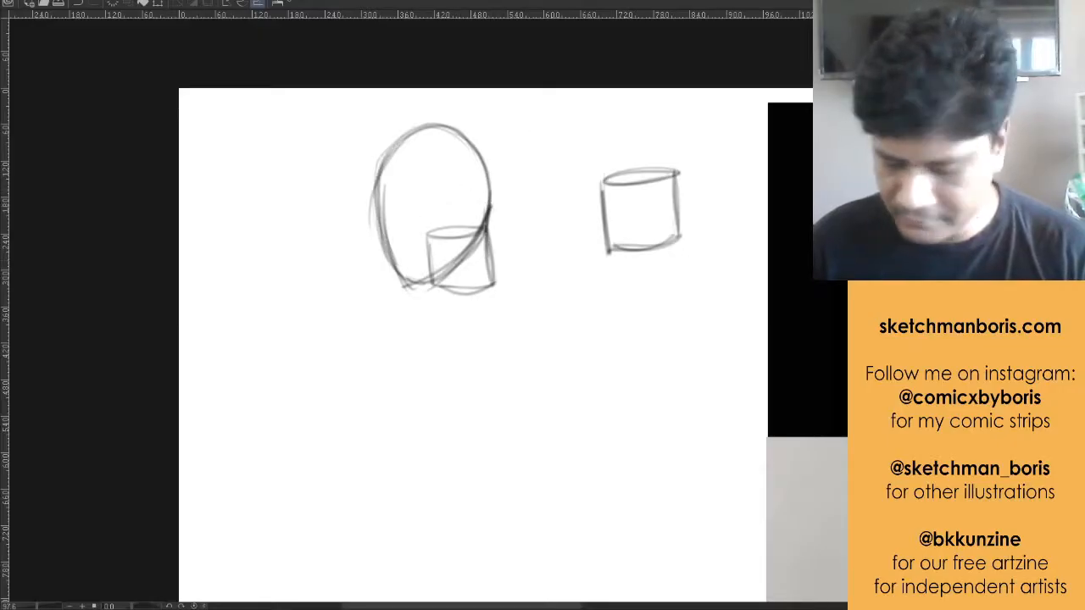
pyautogui.moveTo(427, 248)
pyautogui.mouseDown()
pyautogui.moveTo(448, 229)
pyautogui.moveTo(429, 270)
pyautogui.moveTo(463, 242)
pyautogui.moveTo(422, 265)
pyautogui.moveTo(420, 235)
pyautogui.mouseUp()
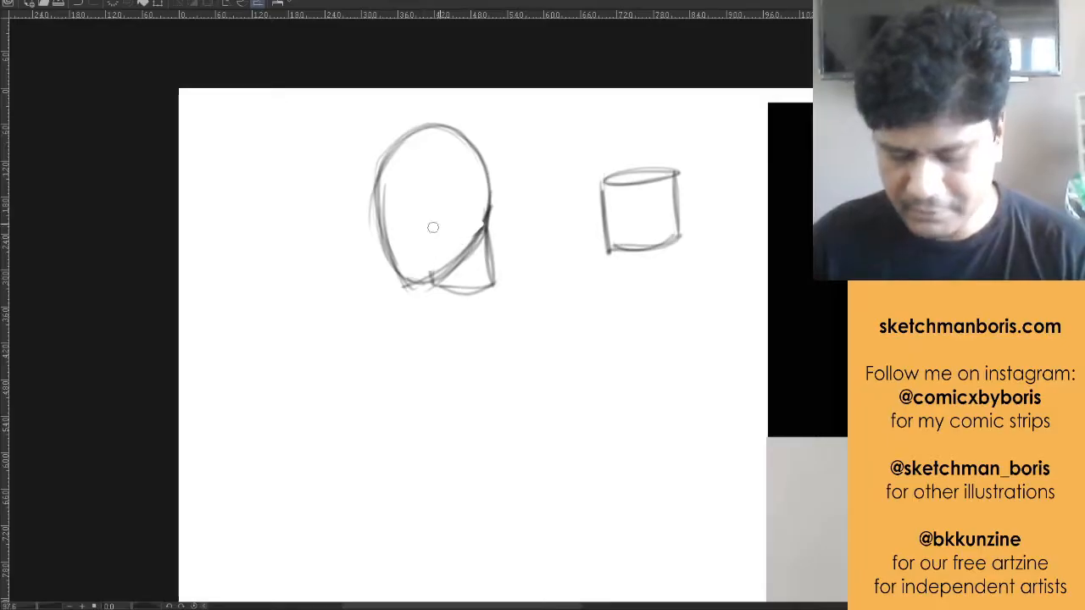
# Add a curved vertical centre line and a horizontal eye line to the head, and reinforce the jaw
pyautogui.moveTo(432, 124)
pyautogui.mouseDown()
pyautogui.moveTo(402, 151)
pyautogui.moveTo(405, 282)
pyautogui.mouseUp()
pyautogui.moveTo(377, 195); pyautogui.dragTo(489, 192)
pyautogui.moveTo(413, 283); pyautogui.dragTo(465, 255)
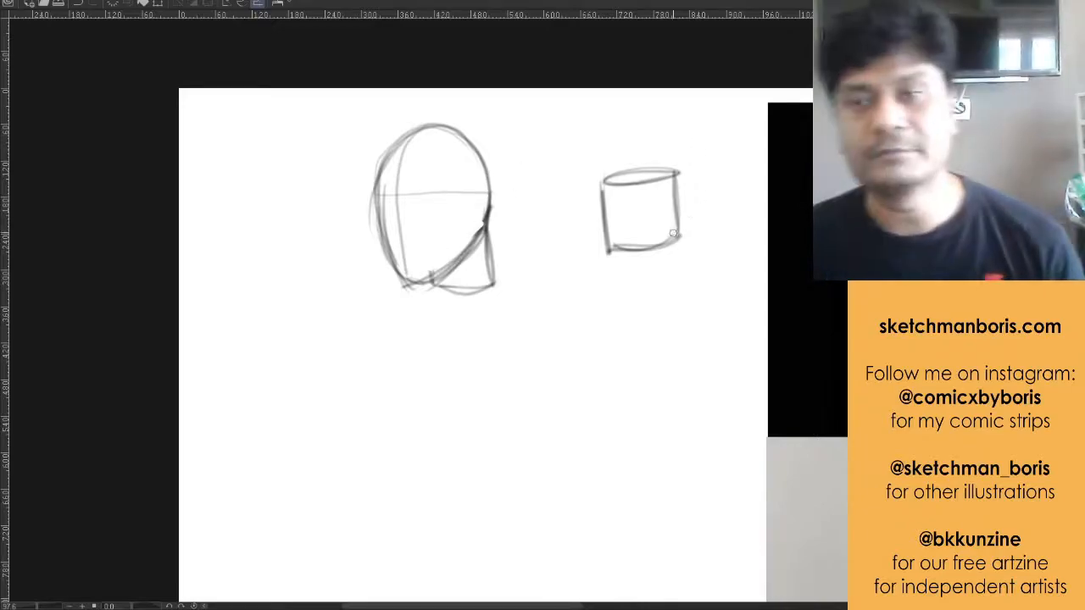
# Delete the grey head and cylinder sketches from the blank area, keeping the yellow neck outline
pyautogui.moveTo(605, 327); pyautogui.dragTo(462, 342)
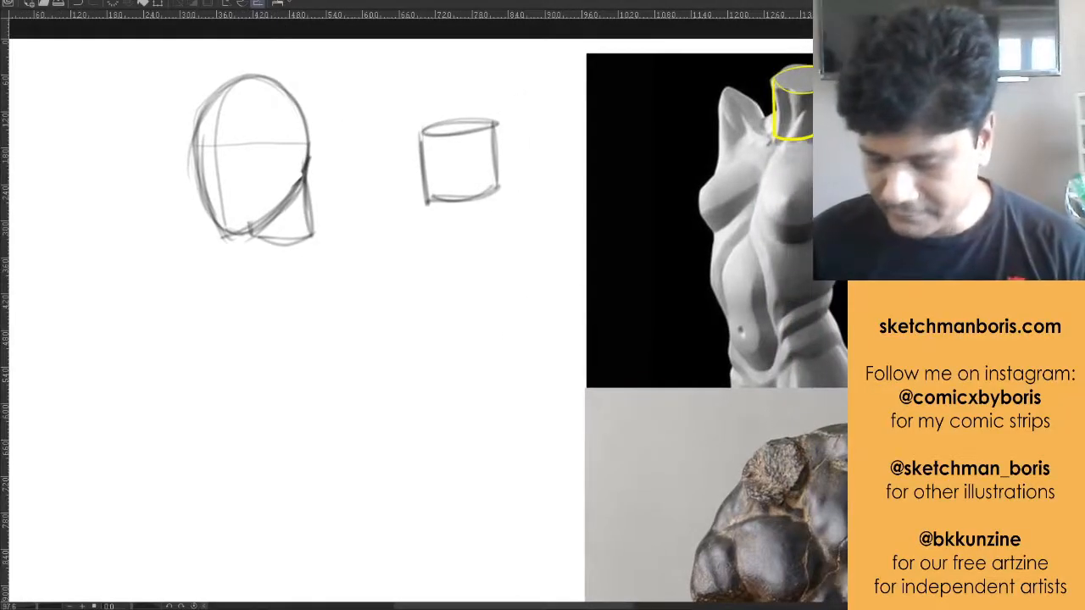
pyautogui.moveTo(478, 207)
pyautogui.mouseDown()
pyautogui.moveTo(381, 449)
pyautogui.moveTo(411, 413)
pyautogui.mouseUp()
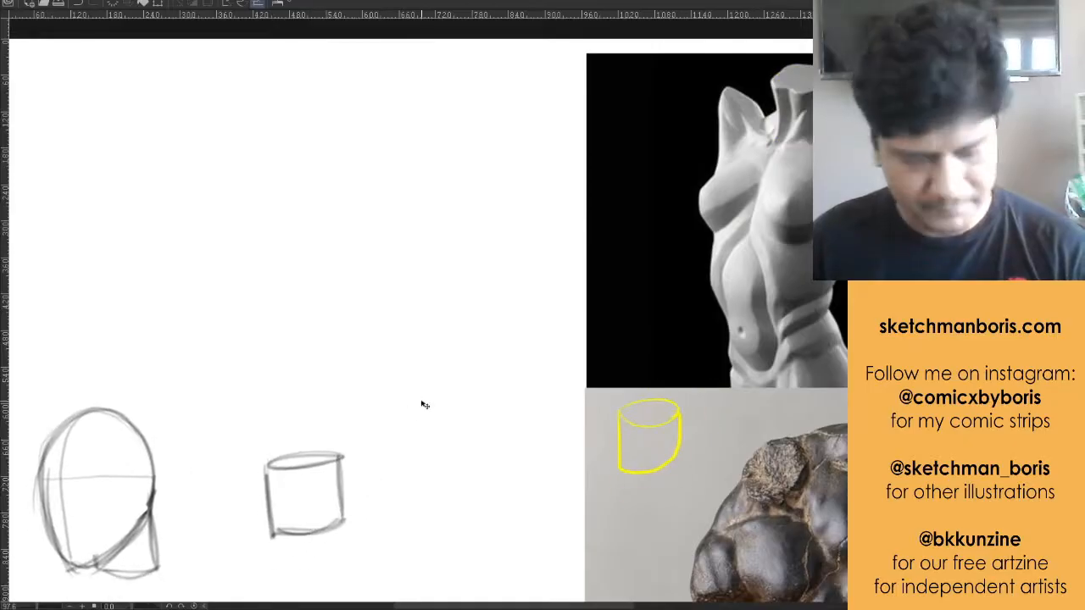
pyautogui.moveTo(569, 370); pyautogui.dragTo(723, 37)
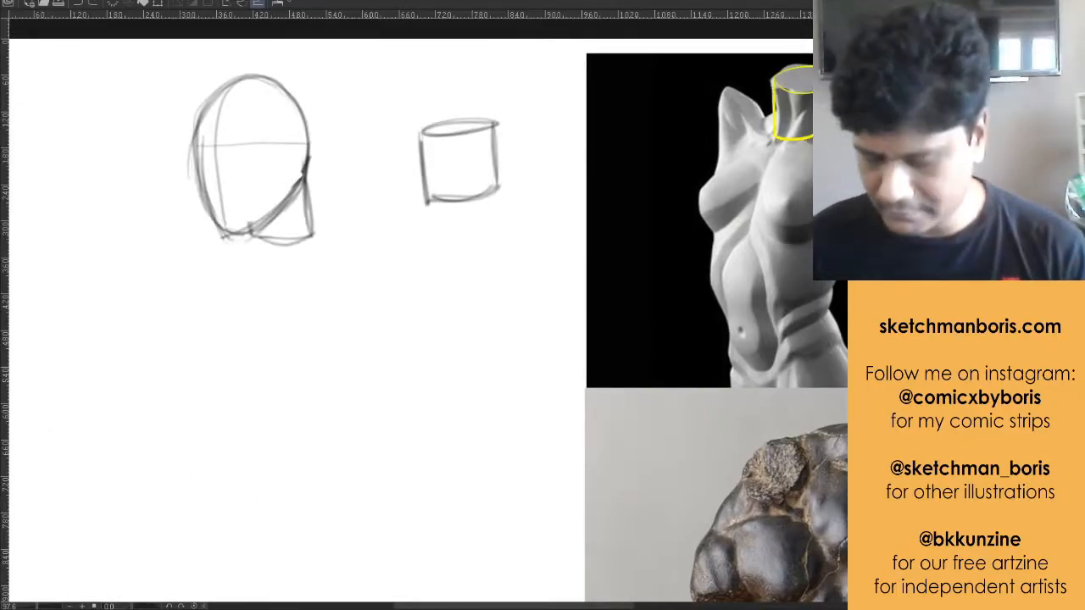
pyautogui.moveTo(423, 290)
pyautogui.mouseDown()
pyautogui.moveTo(515, 223)
pyautogui.moveTo(406, 49)
pyautogui.moveTo(222, 298)
pyautogui.mouseUp()
pyautogui.press('Delete')
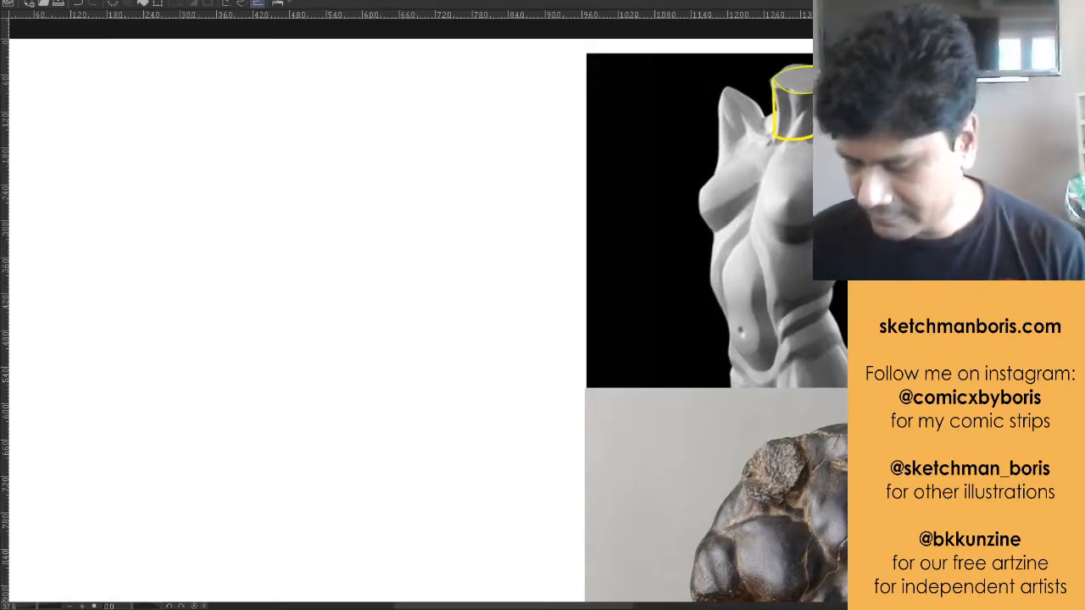
# Sketch a long curved centre line for the torso in the blank area beside the white marble torso
pyautogui.moveTo(716, 373); pyautogui.dragTo(502, 404)
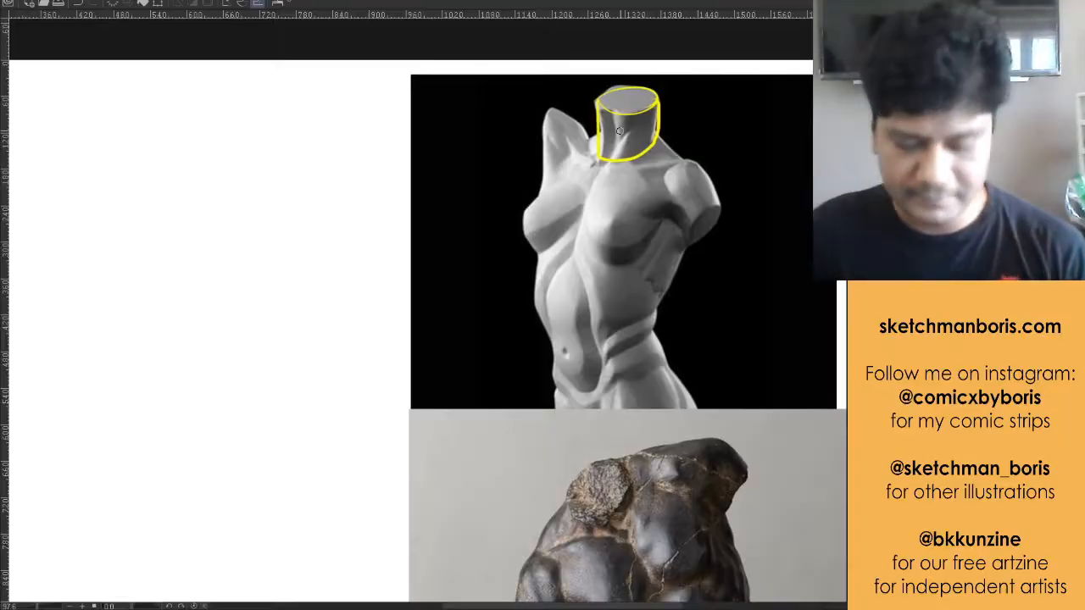
pyautogui.moveTo(385, 272); pyautogui.dragTo(465, 269)
pyautogui.moveTo(353, 282); pyautogui.dragTo(443, 289)
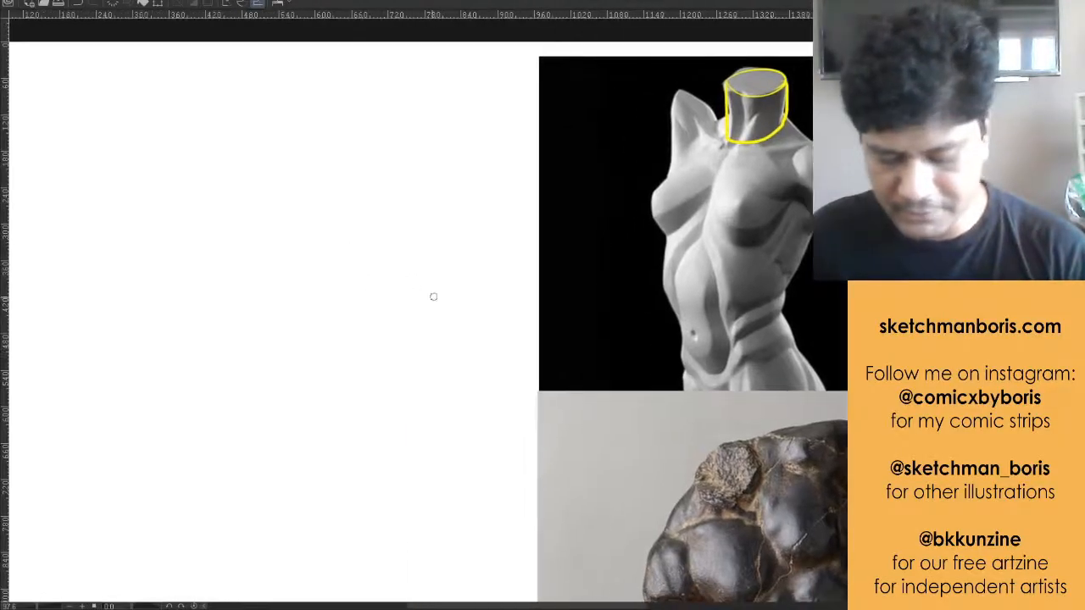
pyautogui.moveTo(304, 141); pyautogui.dragTo(285, 207)
pyautogui.moveTo(319, 118)
pyautogui.mouseDown()
pyautogui.moveTo(280, 216)
pyautogui.moveTo(283, 307)
pyautogui.moveTo(315, 403)
pyautogui.moveTo(272, 271)
pyautogui.moveTo(294, 154)
pyautogui.moveTo(315, 115)
pyautogui.mouseUp()
pyautogui.moveTo(404, 315); pyautogui.dragTo(408, 323)
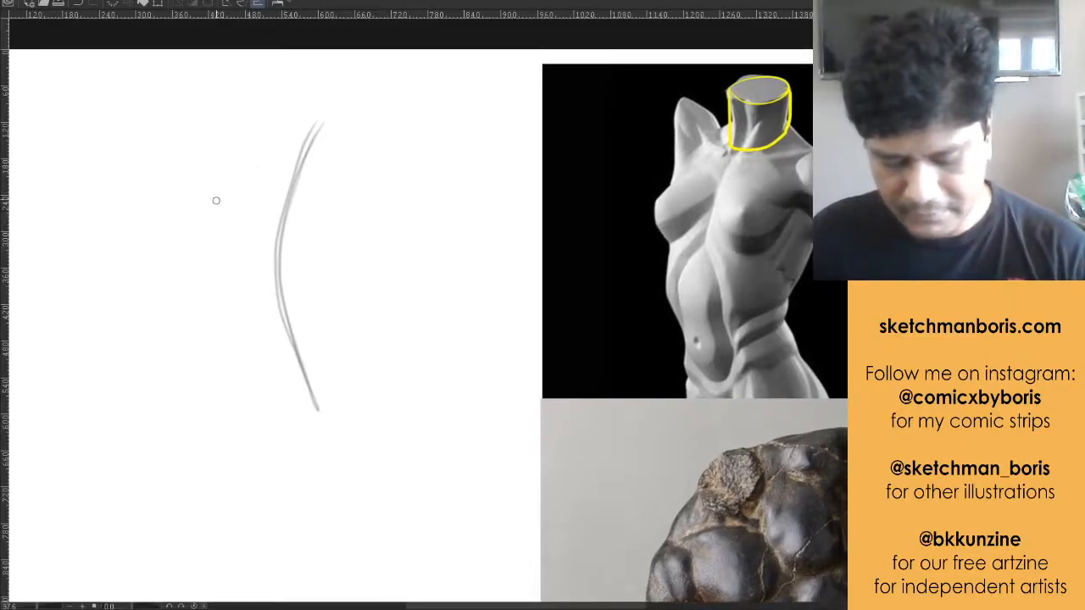
# Sketch the ribcage as a tilted block around the centre line, with a curved side plane on the right
pyautogui.moveTo(257, 120)
pyautogui.mouseDown()
pyautogui.moveTo(220, 177)
pyautogui.moveTo(214, 231)
pyautogui.mouseUp()
pyautogui.moveTo(258, 126)
pyautogui.mouseDown()
pyautogui.moveTo(226, 170)
pyautogui.moveTo(208, 230)
pyautogui.mouseUp()
pyautogui.moveTo(210, 227)
pyautogui.mouseDown()
pyautogui.moveTo(257, 134)
pyautogui.moveTo(283, 121)
pyautogui.moveTo(356, 138)
pyautogui.mouseUp()
pyautogui.moveTo(263, 121)
pyautogui.mouseDown()
pyautogui.moveTo(404, 143)
pyautogui.moveTo(349, 139)
pyautogui.moveTo(387, 146)
pyautogui.moveTo(371, 151)
pyautogui.moveTo(354, 201)
pyautogui.mouseUp()
pyautogui.moveTo(381, 142); pyautogui.dragTo(356, 264)
pyautogui.moveTo(369, 178); pyautogui.dragTo(356, 268)
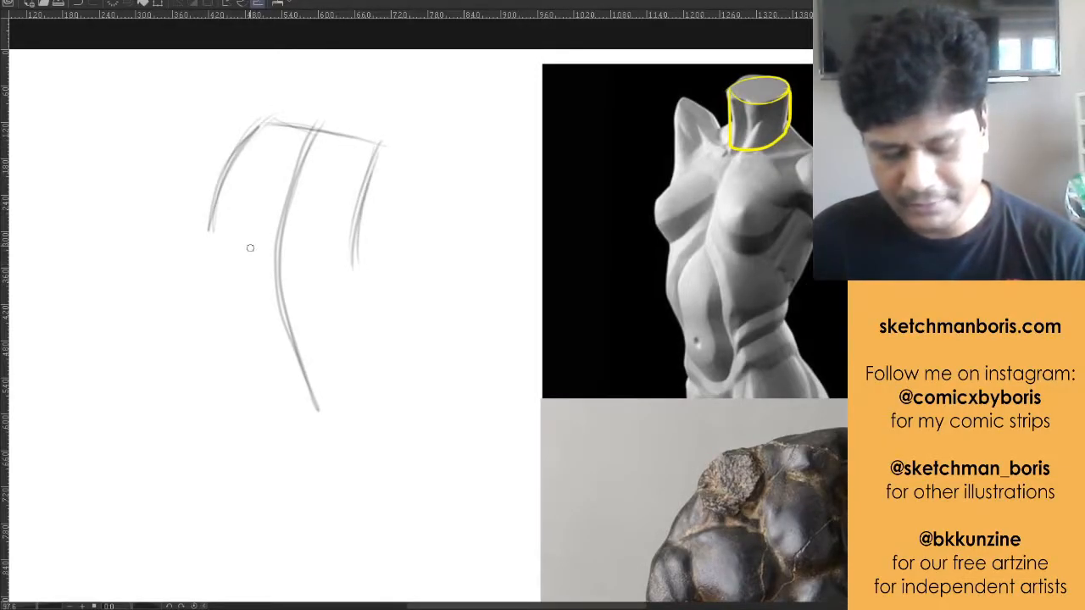
pyautogui.moveTo(212, 227)
pyautogui.mouseDown()
pyautogui.moveTo(358, 272)
pyautogui.moveTo(399, 231)
pyautogui.mouseUp()
pyautogui.moveTo(385, 145)
pyautogui.mouseDown()
pyautogui.moveTo(392, 253)
pyautogui.moveTo(372, 269)
pyautogui.mouseUp()
# Extend the ribcage block downward with a new curved bottom edge and erase the old bottom edge
pyautogui.moveTo(310, 388); pyautogui.dragTo(314, 369)
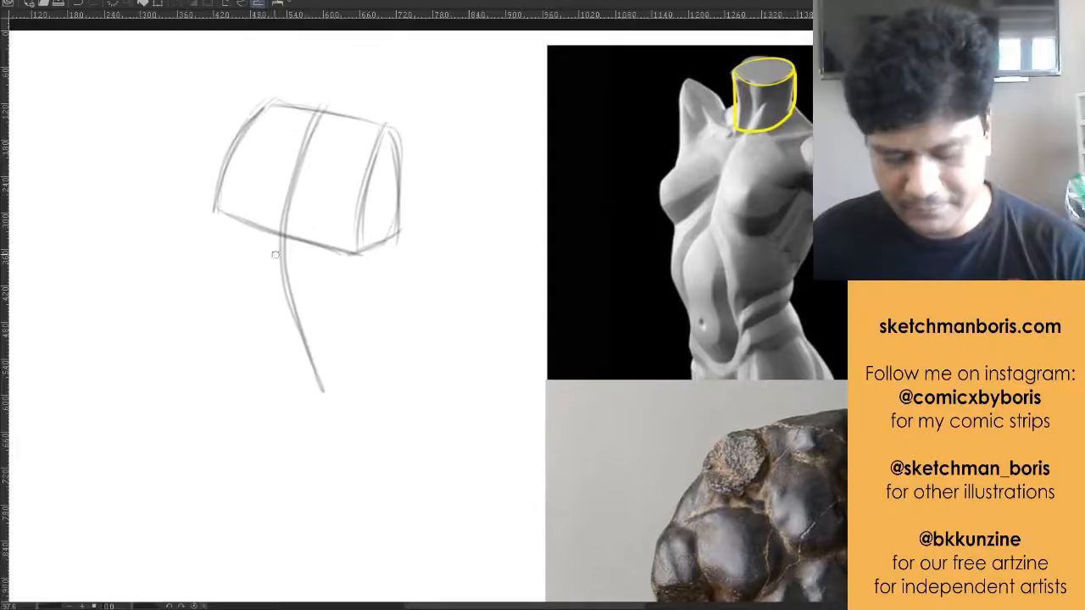
pyautogui.moveTo(228, 174); pyautogui.dragTo(211, 254)
pyautogui.moveTo(214, 210)
pyautogui.mouseDown()
pyautogui.moveTo(239, 258)
pyautogui.moveTo(351, 266)
pyautogui.moveTo(386, 246)
pyautogui.moveTo(356, 268)
pyautogui.mouseUp()
pyautogui.moveTo(366, 170); pyautogui.dragTo(352, 264)
pyautogui.moveTo(369, 136); pyautogui.dragTo(356, 273)
pyautogui.moveTo(279, 98)
pyautogui.mouseDown()
pyautogui.moveTo(220, 240)
pyautogui.moveTo(356, 246)
pyautogui.mouseUp()
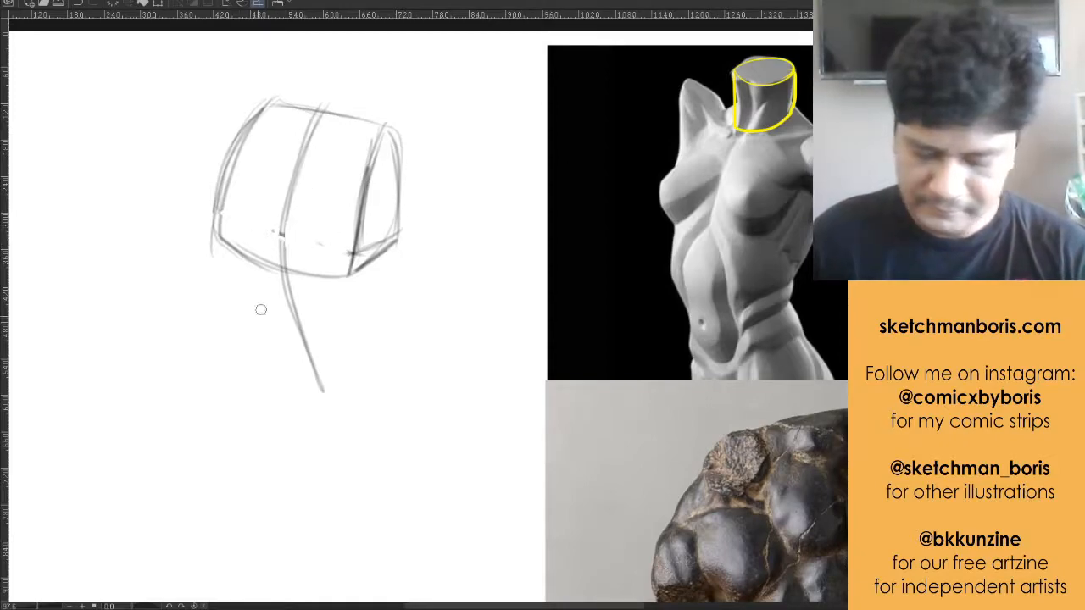
# Erase the centre line across the ribcage, redraw it with a cleaner curve, and reinforce the bottom edge
pyautogui.moveTo(297, 318)
pyautogui.mouseDown()
pyautogui.moveTo(296, 179)
pyautogui.moveTo(284, 209)
pyautogui.moveTo(313, 131)
pyautogui.mouseUp()
pyautogui.moveTo(280, 241); pyautogui.dragTo(293, 313)
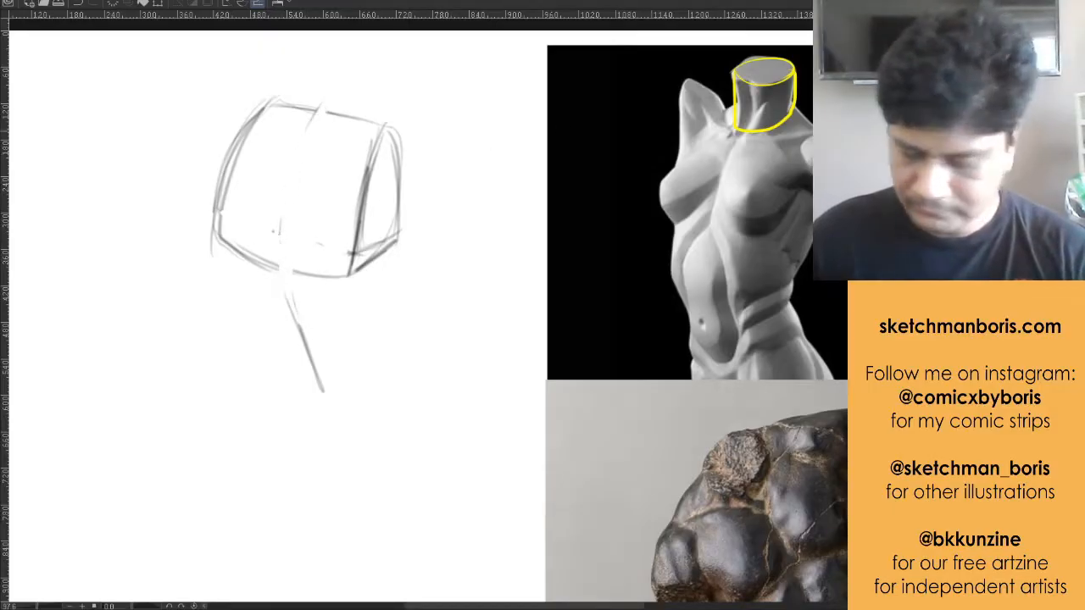
pyautogui.moveTo(320, 108)
pyautogui.mouseDown()
pyautogui.moveTo(278, 229)
pyautogui.moveTo(300, 339)
pyautogui.mouseUp()
pyautogui.moveTo(266, 252); pyautogui.dragTo(343, 280)
# Sketch the waist and pelvis below the ribcage block, with inward-bending side contours and a wide curved bottom edge
pyautogui.moveTo(346, 345); pyautogui.dragTo(347, 314)
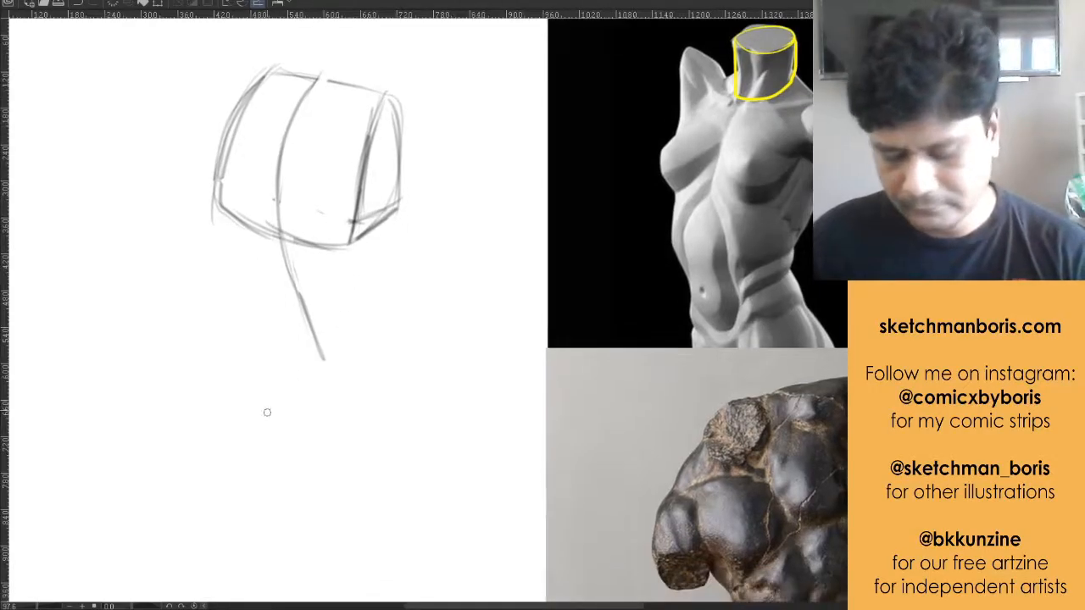
pyautogui.moveTo(241, 224); pyautogui.dragTo(273, 322)
pyautogui.moveTo(246, 253); pyautogui.dragTo(266, 302)
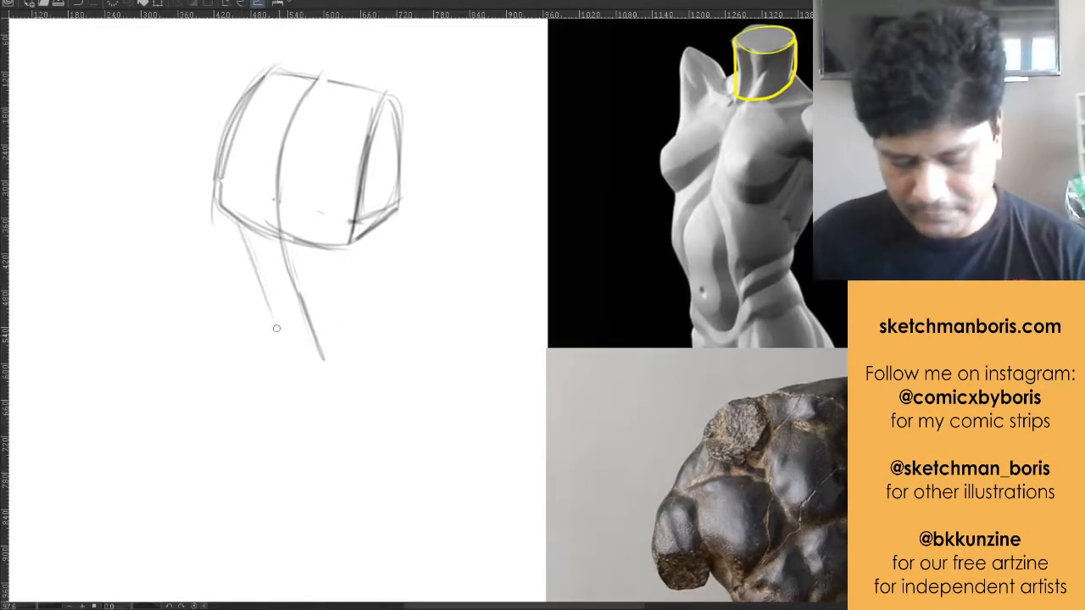
pyautogui.moveTo(244, 255)
pyautogui.mouseDown()
pyautogui.moveTo(268, 302)
pyautogui.moveTo(262, 310)
pyautogui.moveTo(258, 275)
pyautogui.moveTo(259, 330)
pyautogui.mouseUp()
pyautogui.moveTo(264, 290)
pyautogui.mouseDown()
pyautogui.moveTo(271, 351)
pyautogui.moveTo(312, 364)
pyautogui.moveTo(347, 360)
pyautogui.moveTo(412, 302)
pyautogui.moveTo(407, 285)
pyautogui.mouseUp()
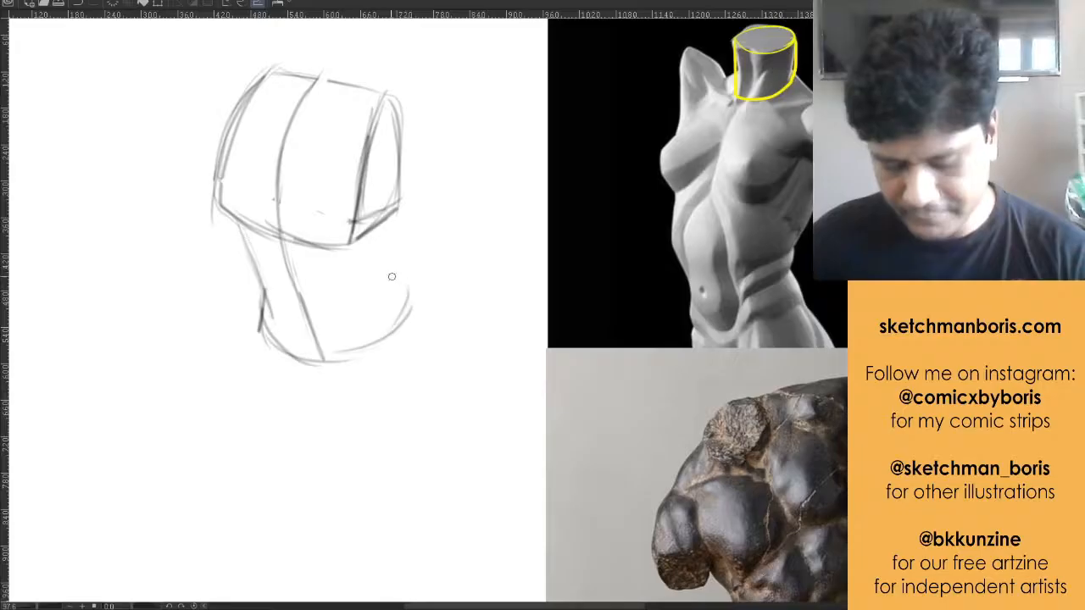
pyautogui.moveTo(381, 221)
pyautogui.mouseDown()
pyautogui.moveTo(366, 261)
pyautogui.moveTo(392, 294)
pyautogui.mouseUp()
pyautogui.moveTo(361, 261)
pyautogui.mouseDown()
pyautogui.moveTo(409, 304)
pyautogui.moveTo(383, 220)
pyautogui.moveTo(390, 289)
pyautogui.mouseUp()
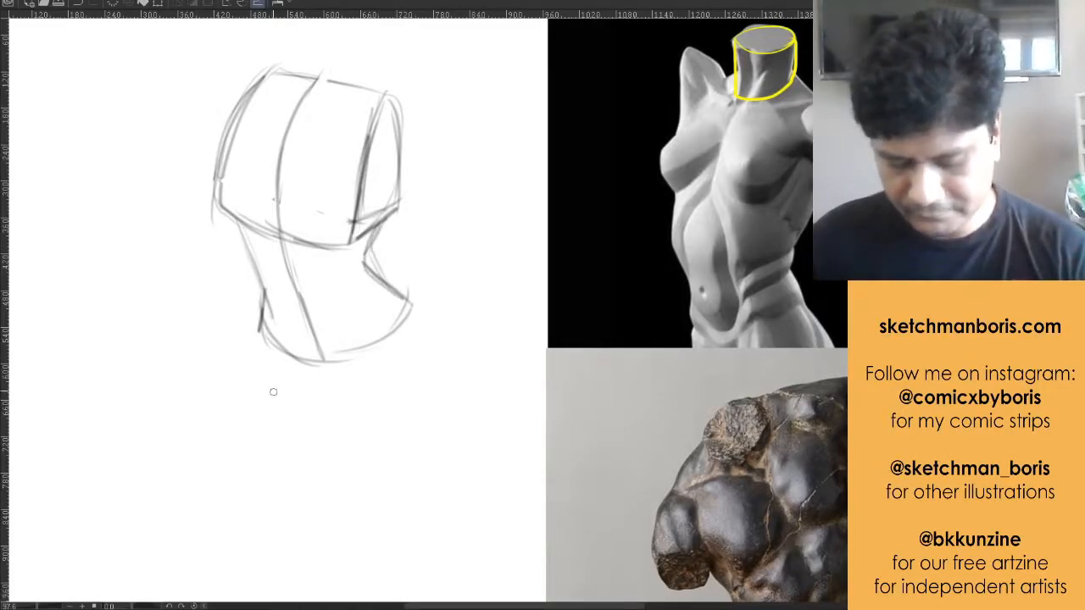
# Darken the first torso's left waist contour and the side, bottom and top edges of its ribcage block
pyautogui.moveTo(223, 164)
pyautogui.mouseDown()
pyautogui.moveTo(227, 231)
pyautogui.moveTo(253, 273)
pyautogui.mouseUp()
pyautogui.moveTo(222, 214)
pyautogui.mouseDown()
pyautogui.moveTo(278, 305)
pyautogui.moveTo(264, 324)
pyautogui.moveTo(292, 326)
pyautogui.mouseUp()
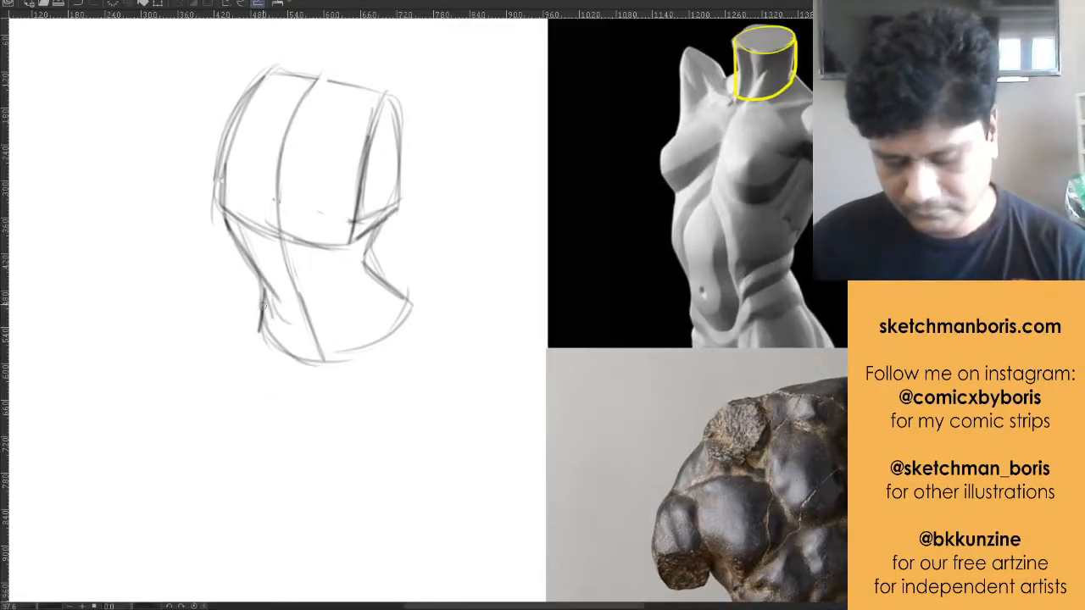
pyautogui.moveTo(223, 210)
pyautogui.mouseDown()
pyautogui.moveTo(371, 251)
pyautogui.moveTo(338, 245)
pyautogui.moveTo(400, 205)
pyautogui.mouseUp()
pyautogui.moveTo(356, 250)
pyautogui.mouseDown()
pyautogui.moveTo(391, 215)
pyautogui.moveTo(368, 133)
pyautogui.mouseUp()
pyautogui.moveTo(222, 207)
pyautogui.mouseDown()
pyautogui.moveTo(256, 82)
pyautogui.moveTo(222, 216)
pyautogui.mouseUp()
pyautogui.moveTo(273, 71); pyautogui.dragTo(380, 88)
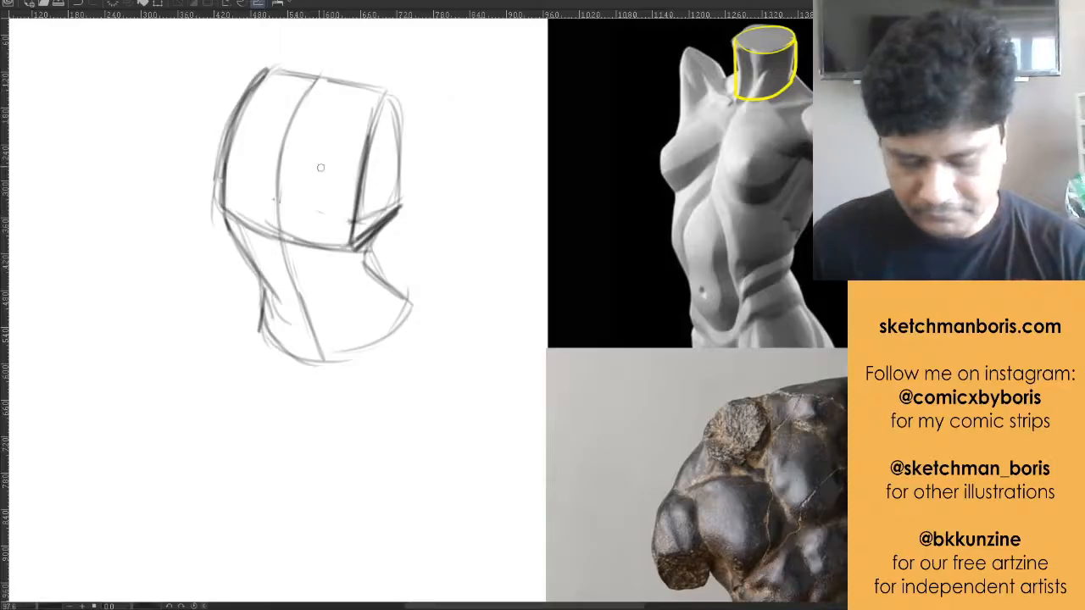
# Turn the ribcage block into a satchel by adding a front flap, a small clasp and two shoulder straps
pyautogui.moveTo(236, 141)
pyautogui.mouseDown()
pyautogui.moveTo(281, 161)
pyautogui.moveTo(344, 171)
pyautogui.moveTo(400, 83)
pyautogui.mouseUp()
pyautogui.moveTo(344, 166)
pyautogui.mouseDown()
pyautogui.moveTo(398, 84)
pyautogui.moveTo(235, 142)
pyautogui.mouseUp()
pyautogui.moveTo(232, 142); pyautogui.dragTo(258, 89)
pyautogui.moveTo(394, 83); pyautogui.dragTo(350, 194)
pyautogui.moveTo(341, 241)
pyautogui.mouseDown()
pyautogui.moveTo(379, 144)
pyautogui.moveTo(404, 132)
pyautogui.mouseUp()
pyautogui.moveTo(200, 217); pyautogui.dragTo(256, 112)
pyautogui.moveTo(232, 175); pyautogui.dragTo(266, 112)
pyautogui.moveTo(223, 267)
pyautogui.mouseDown()
pyautogui.moveTo(229, 290)
pyautogui.moveTo(251, 283)
pyautogui.moveTo(251, 256)
pyautogui.mouseUp()
pyautogui.moveTo(391, 263); pyautogui.dragTo(439, 183)
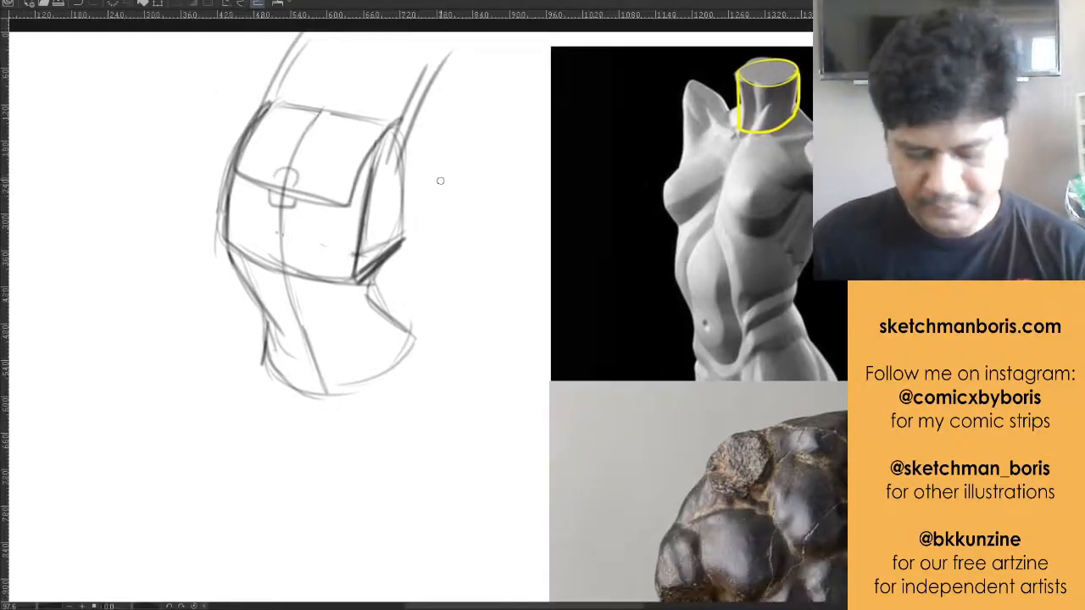
pyautogui.moveTo(435, 57); pyautogui.dragTo(405, 151)
pyautogui.moveTo(432, 79); pyautogui.dragTo(411, 120)
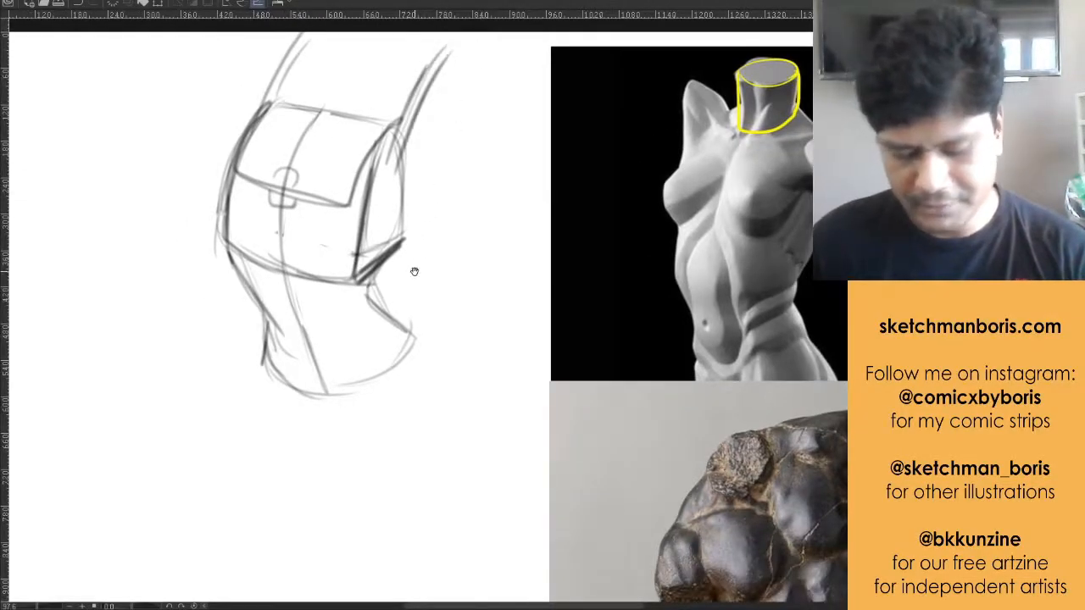
# Reinforce the waist's side contours and the curved bottom edge of the pelvis
pyautogui.moveTo(418, 268); pyautogui.dragTo(428, 239)
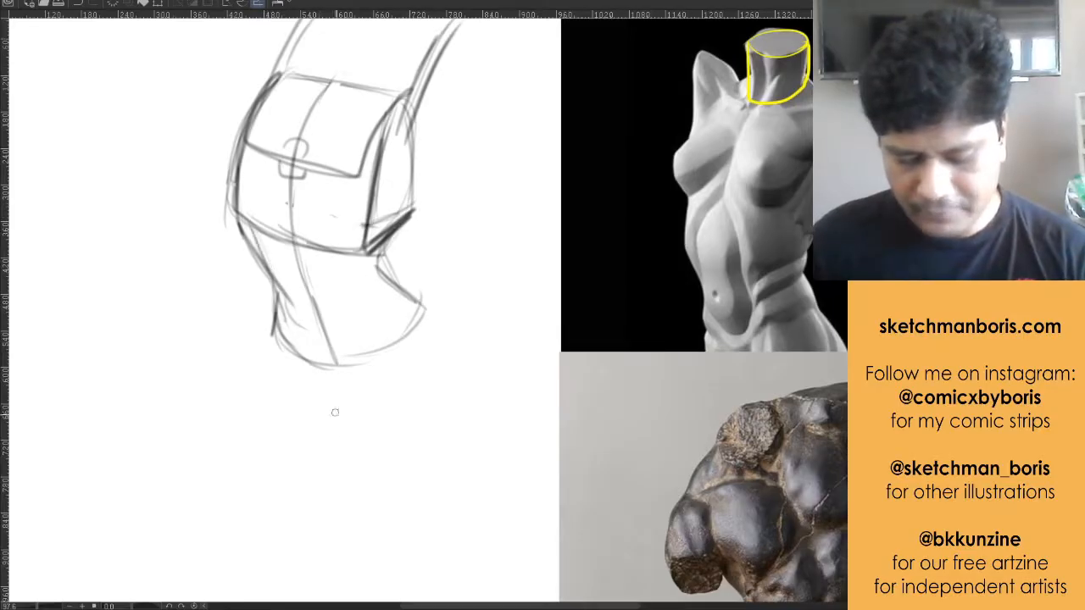
pyautogui.moveTo(250, 225)
pyautogui.mouseDown()
pyautogui.moveTo(281, 287)
pyautogui.moveTo(275, 321)
pyautogui.moveTo(330, 351)
pyautogui.moveTo(309, 350)
pyautogui.moveTo(424, 296)
pyautogui.moveTo(424, 314)
pyautogui.moveTo(398, 288)
pyautogui.mouseUp()
pyautogui.moveTo(377, 227); pyautogui.dragTo(391, 288)
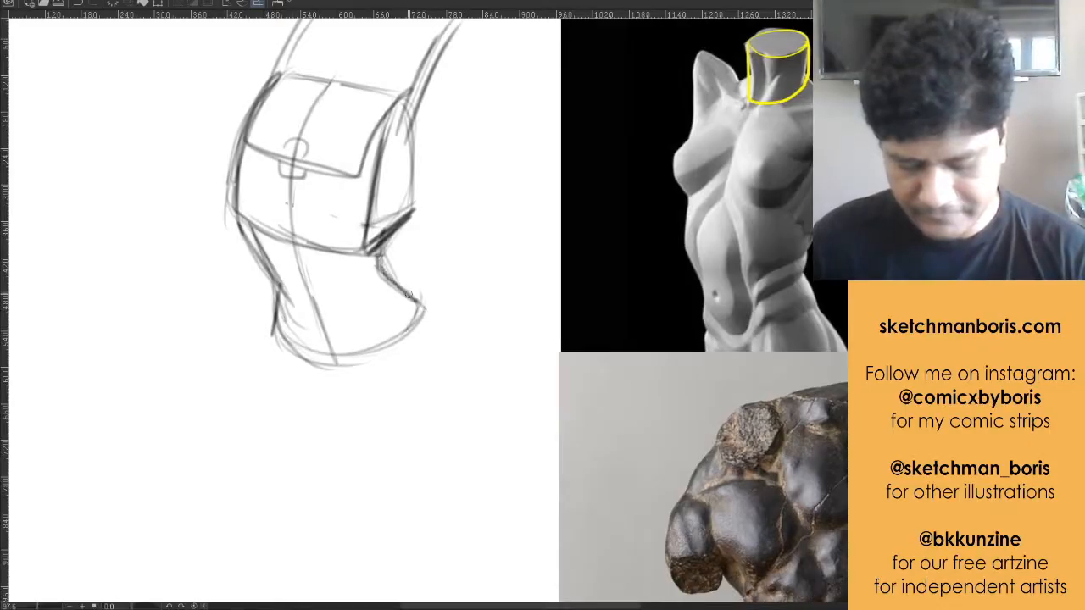
# Draw an upright cylinder with elliptical ends in the blank area left of the torso
pyautogui.moveTo(398, 371); pyautogui.dragTo(510, 331)
pyautogui.moveTo(209, 244)
pyautogui.mouseDown()
pyautogui.moveTo(242, 221)
pyautogui.moveTo(252, 234)
pyautogui.mouseUp()
pyautogui.moveTo(218, 337)
pyautogui.mouseDown()
pyautogui.moveTo(208, 303)
pyautogui.moveTo(186, 315)
pyautogui.mouseUp()
pyautogui.moveTo(177, 236); pyautogui.dragTo(190, 339)
pyautogui.moveTo(276, 226); pyautogui.dragTo(278, 328)
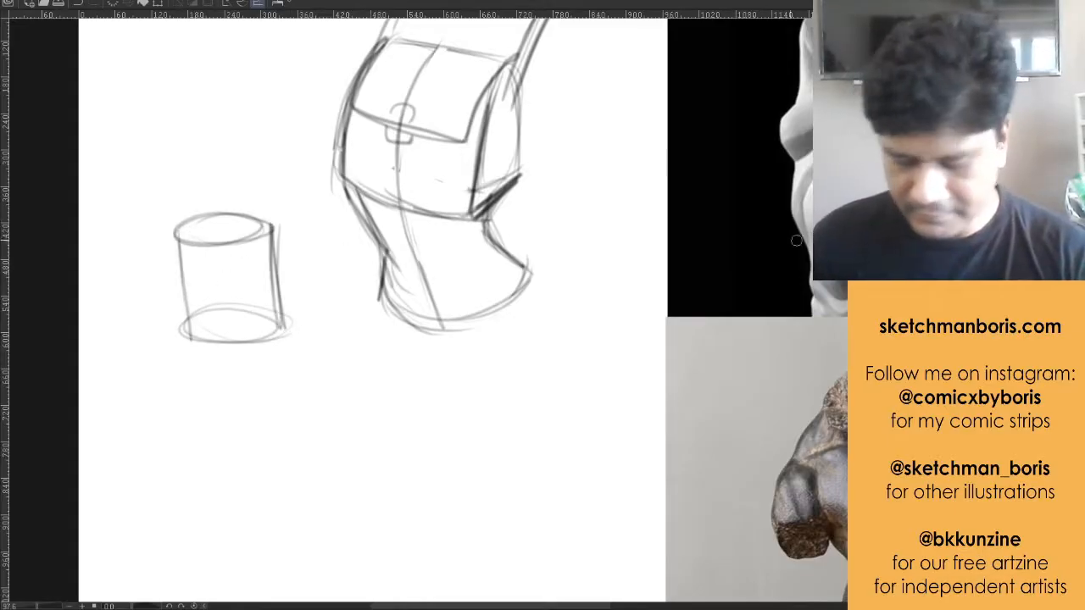
# Erase the cylinder's straight sides and redraw them pinched inward at the middle
pyautogui.moveTo(275, 227)
pyautogui.mouseDown()
pyautogui.moveTo(261, 281)
pyautogui.moveTo(269, 299)
pyautogui.moveTo(285, 290)
pyautogui.mouseUp()
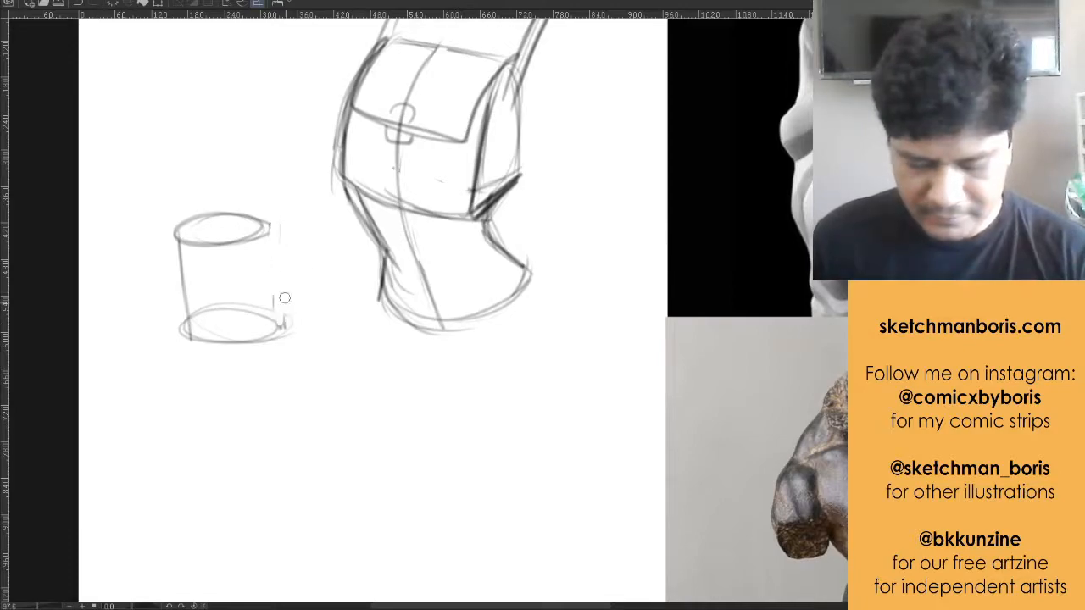
pyautogui.moveTo(186, 288)
pyautogui.mouseDown()
pyautogui.moveTo(175, 252)
pyautogui.moveTo(192, 316)
pyautogui.mouseUp()
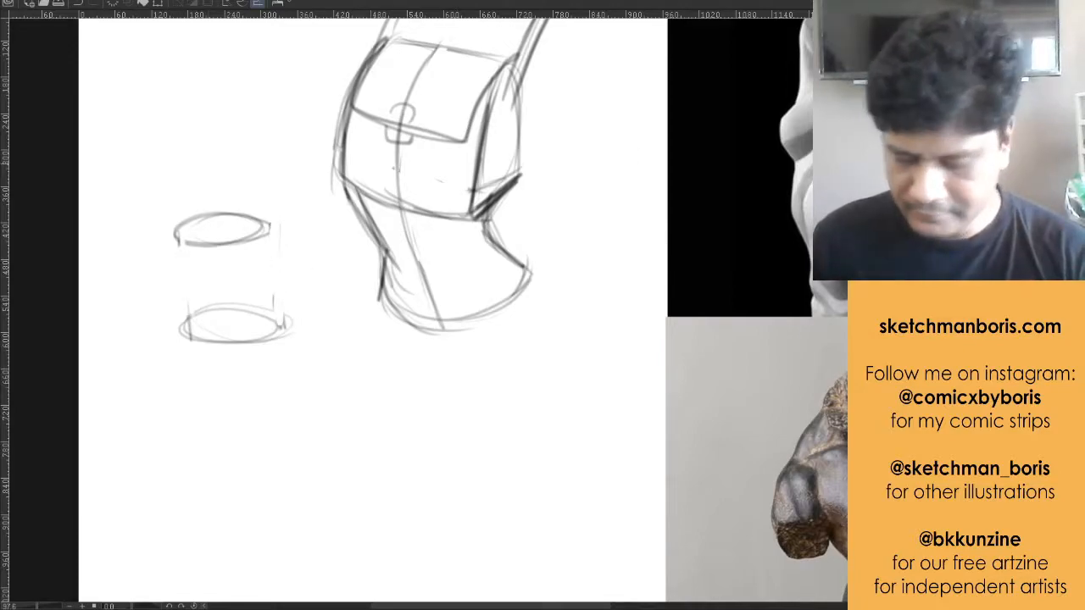
pyautogui.moveTo(176, 244); pyautogui.dragTo(190, 332)
pyautogui.moveTo(269, 226)
pyautogui.mouseDown()
pyautogui.moveTo(262, 283)
pyautogui.moveTo(282, 326)
pyautogui.mouseUp()
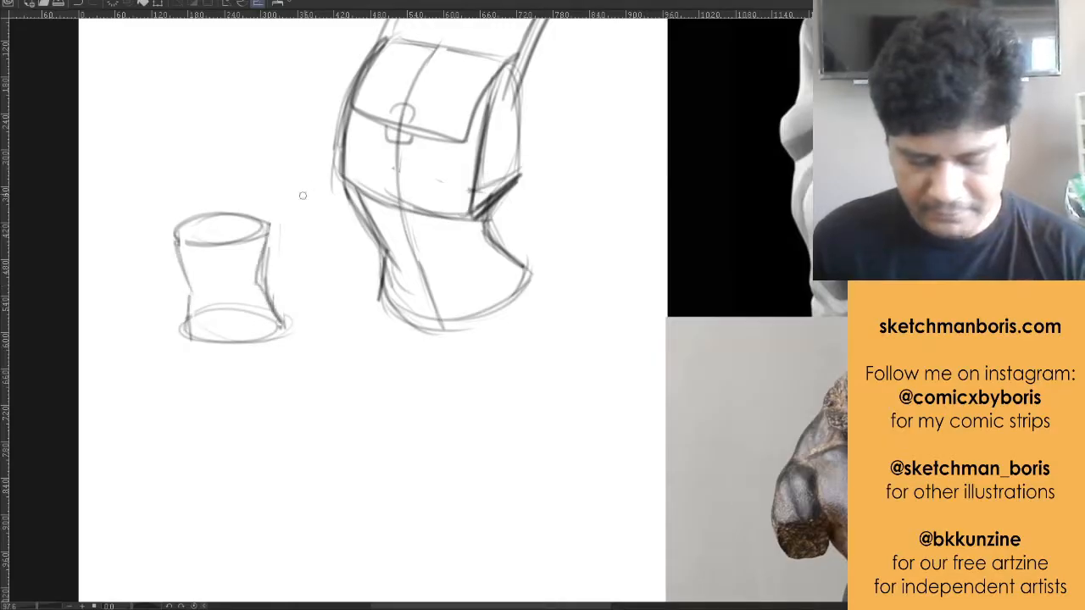
# Draw a bent cylinder around a curved axis above the pinched one, with a fold on its inner side
pyautogui.moveTo(566, 315); pyautogui.dragTo(512, 401)
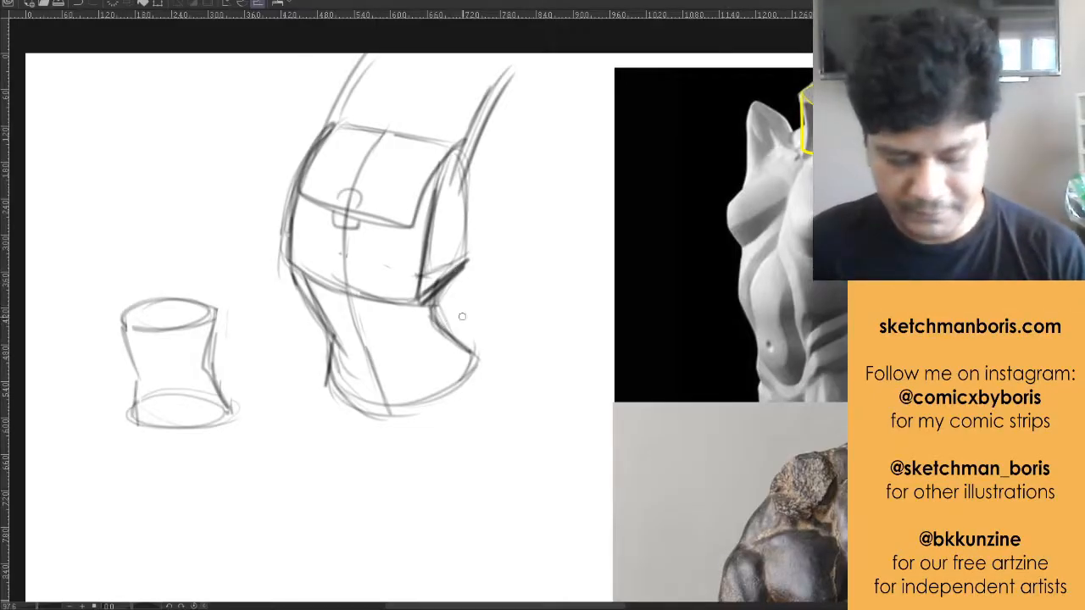
pyautogui.moveTo(497, 311); pyautogui.dragTo(550, 336)
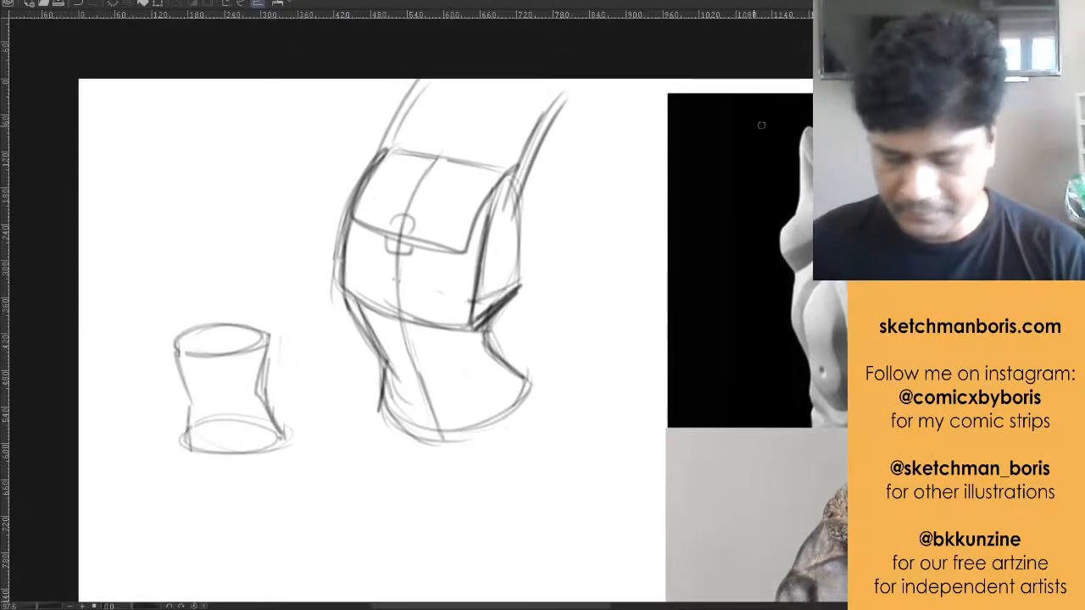
pyautogui.moveTo(169, 143); pyautogui.dragTo(140, 256)
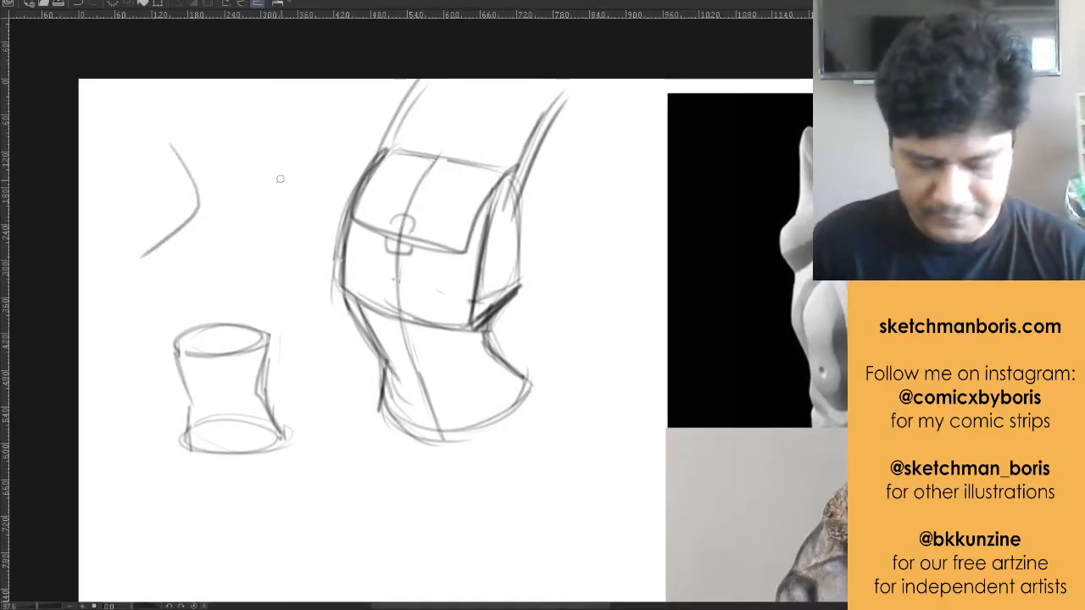
pyautogui.moveTo(145, 177)
pyautogui.mouseDown()
pyautogui.moveTo(189, 163)
pyautogui.moveTo(140, 173)
pyautogui.moveTo(169, 218)
pyautogui.moveTo(136, 238)
pyautogui.moveTo(169, 262)
pyautogui.moveTo(208, 253)
pyautogui.moveTo(225, 178)
pyautogui.moveTo(204, 244)
pyautogui.mouseUp()
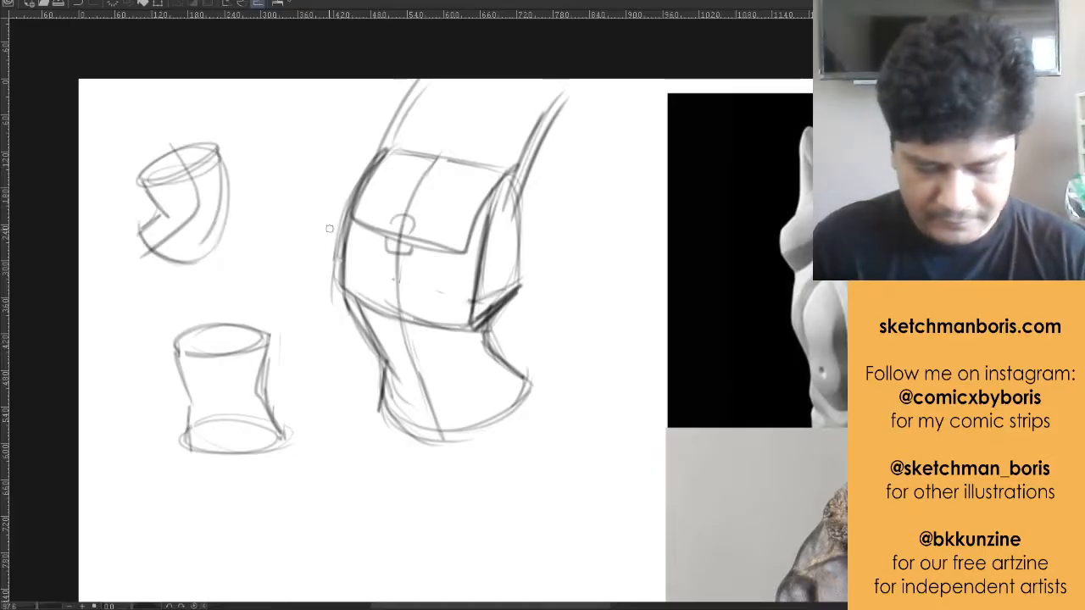
# Sketch the rounded ribcage inside the satchel block, with a rib arch spreading from the clasp and curved outer sides
pyautogui.moveTo(301, 289); pyautogui.dragTo(295, 266)
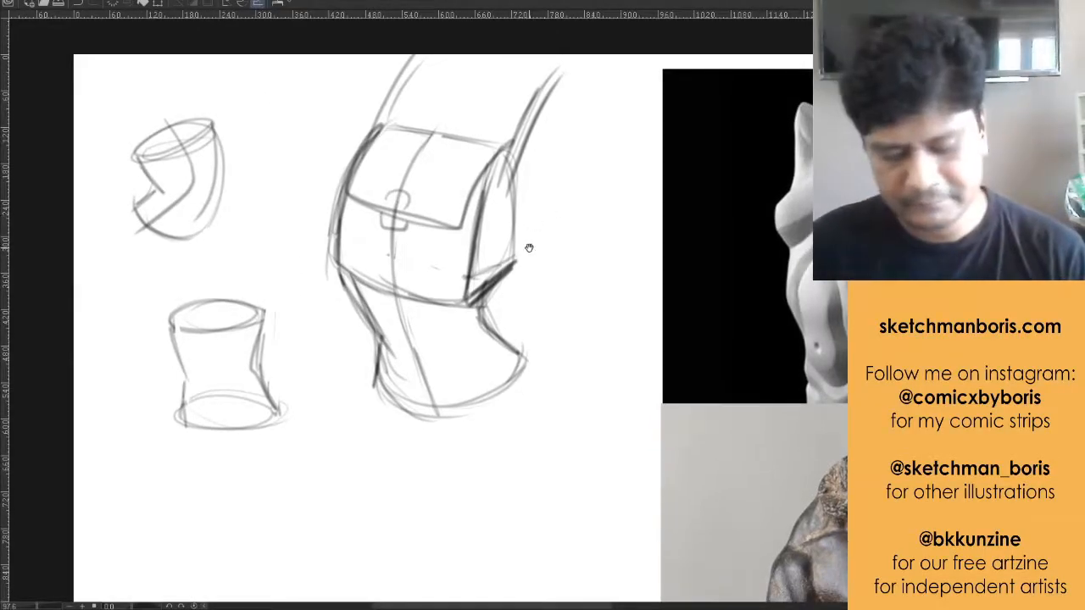
pyautogui.moveTo(529, 248); pyautogui.dragTo(507, 280)
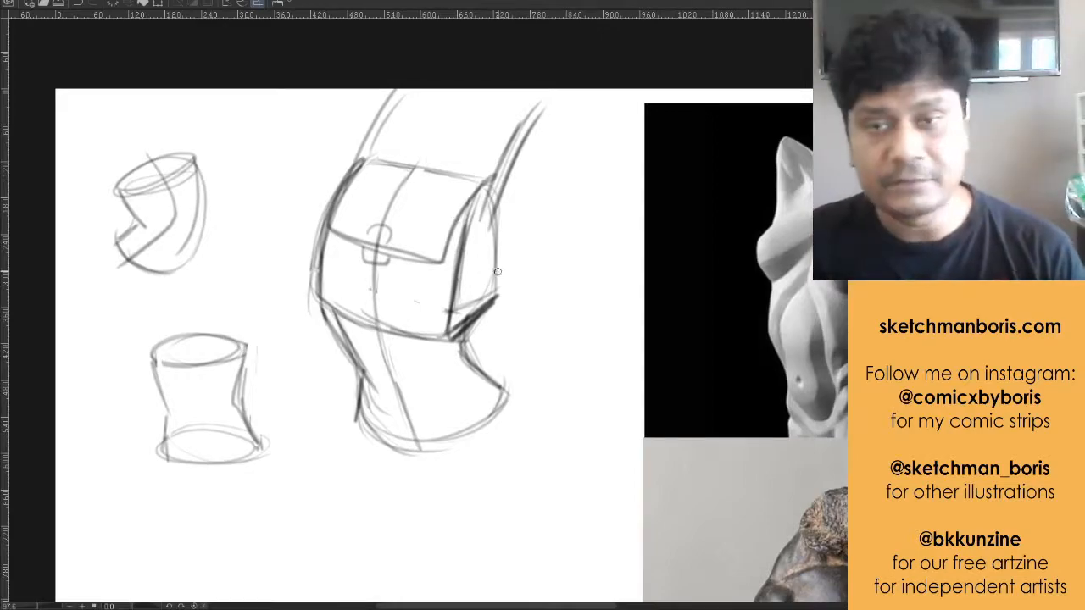
pyautogui.moveTo(471, 193)
pyautogui.mouseDown()
pyautogui.moveTo(449, 339)
pyautogui.moveTo(443, 327)
pyautogui.mouseUp()
pyautogui.moveTo(383, 254); pyautogui.dragTo(420, 335)
pyautogui.moveTo(382, 252)
pyautogui.mouseDown()
pyautogui.moveTo(385, 277)
pyautogui.moveTo(449, 322)
pyautogui.moveTo(493, 249)
pyautogui.mouseUp()
pyautogui.moveTo(485, 307); pyautogui.dragTo(458, 183)
pyautogui.moveTo(378, 258)
pyautogui.mouseDown()
pyautogui.moveTo(329, 307)
pyautogui.moveTo(369, 171)
pyautogui.moveTo(466, 190)
pyautogui.mouseUp()
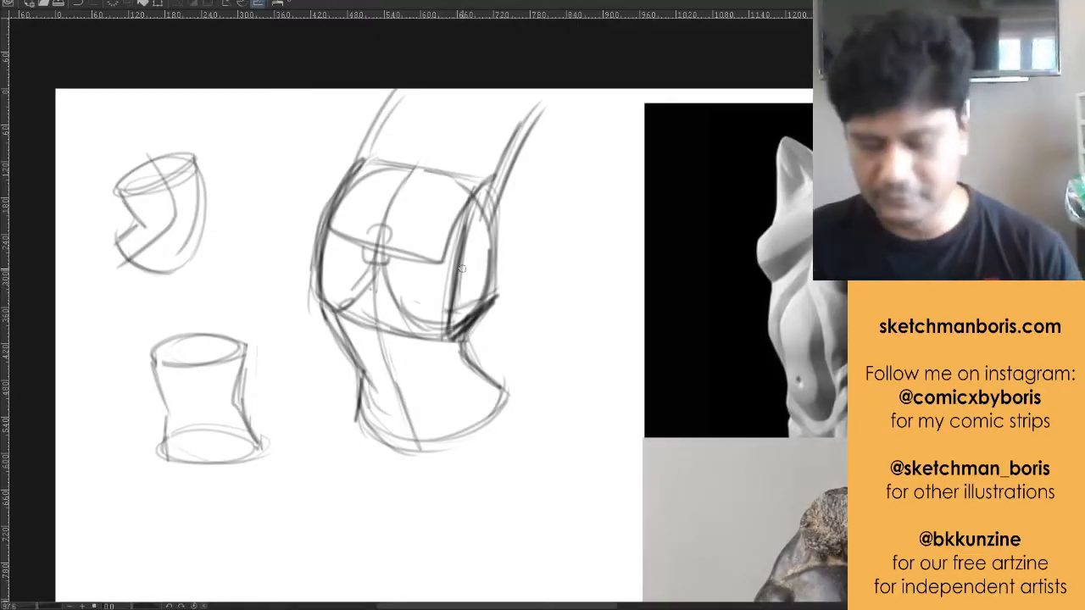
# Sketch a long curved centre line for a second torso in the blank area beside the dark stone torso
pyautogui.scroll(-5, 535, 282)
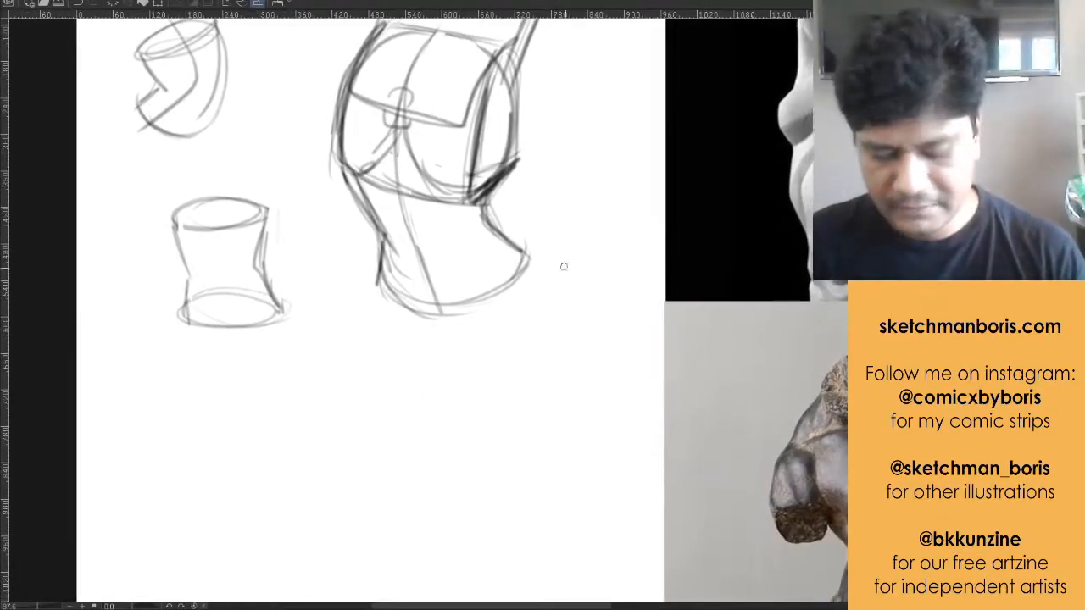
pyautogui.moveTo(579, 361); pyautogui.dragTo(452, 370)
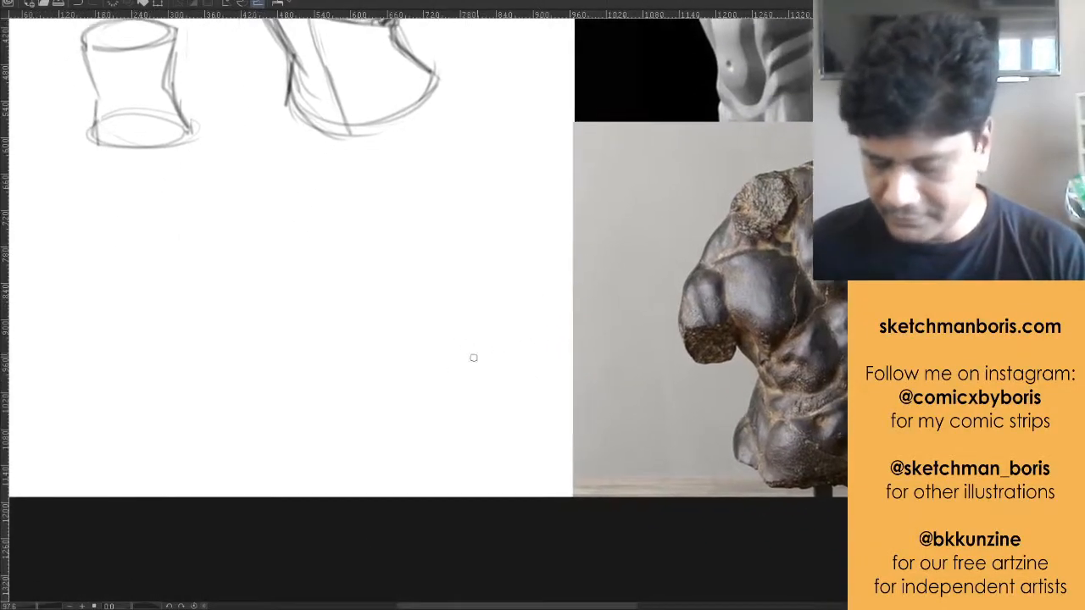
pyautogui.moveTo(368, 311)
pyautogui.mouseDown()
pyautogui.moveTo(228, 389)
pyautogui.moveTo(167, 460)
pyautogui.moveTo(300, 310)
pyautogui.moveTo(309, 314)
pyautogui.mouseUp()
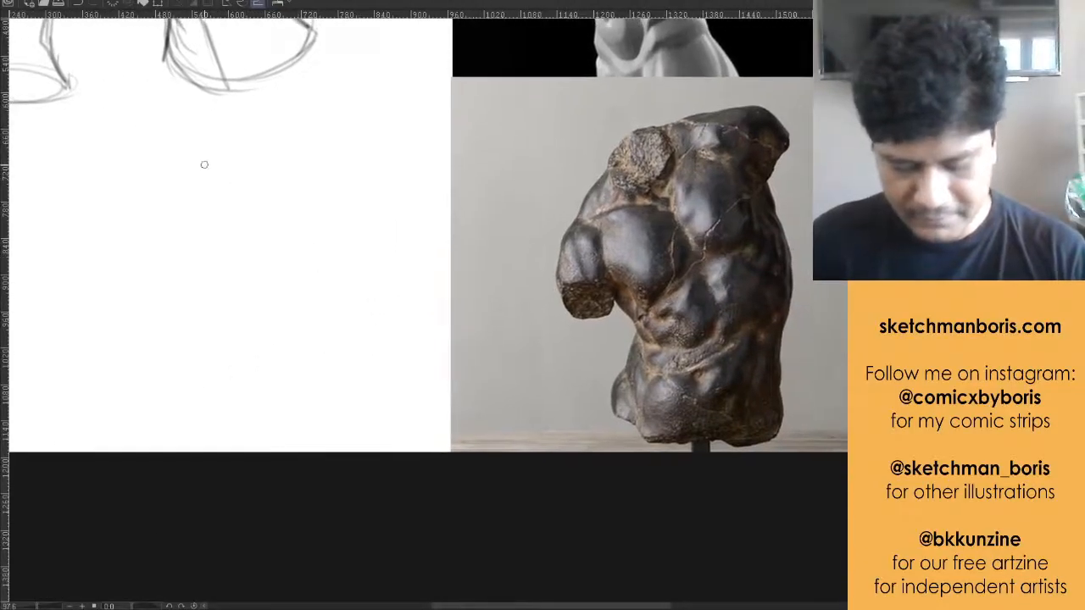
pyautogui.moveTo(199, 137)
pyautogui.mouseDown()
pyautogui.moveTo(271, 293)
pyautogui.moveTo(238, 392)
pyautogui.mouseUp()
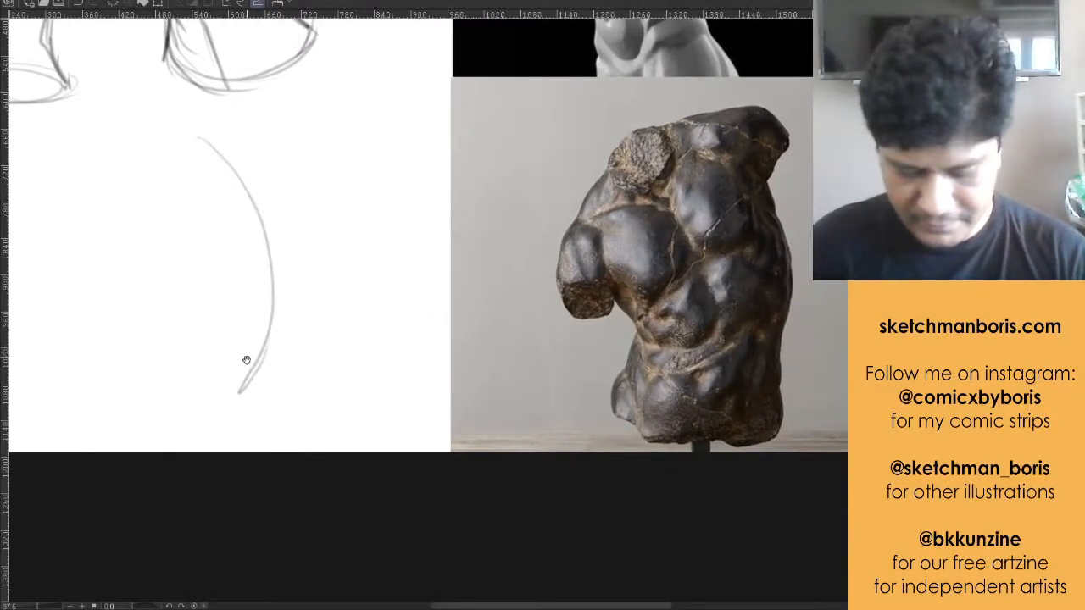
pyautogui.moveTo(246, 353); pyautogui.dragTo(238, 395)
pyautogui.moveTo(294, 328); pyautogui.dragTo(282, 463)
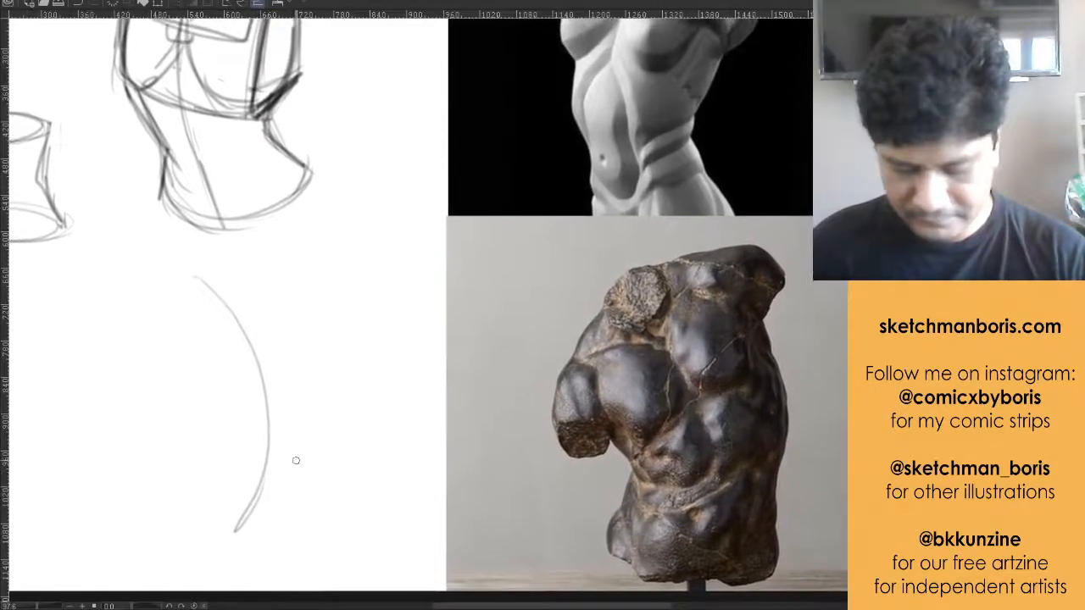
pyautogui.moveTo(212, 554); pyautogui.dragTo(256, 494)
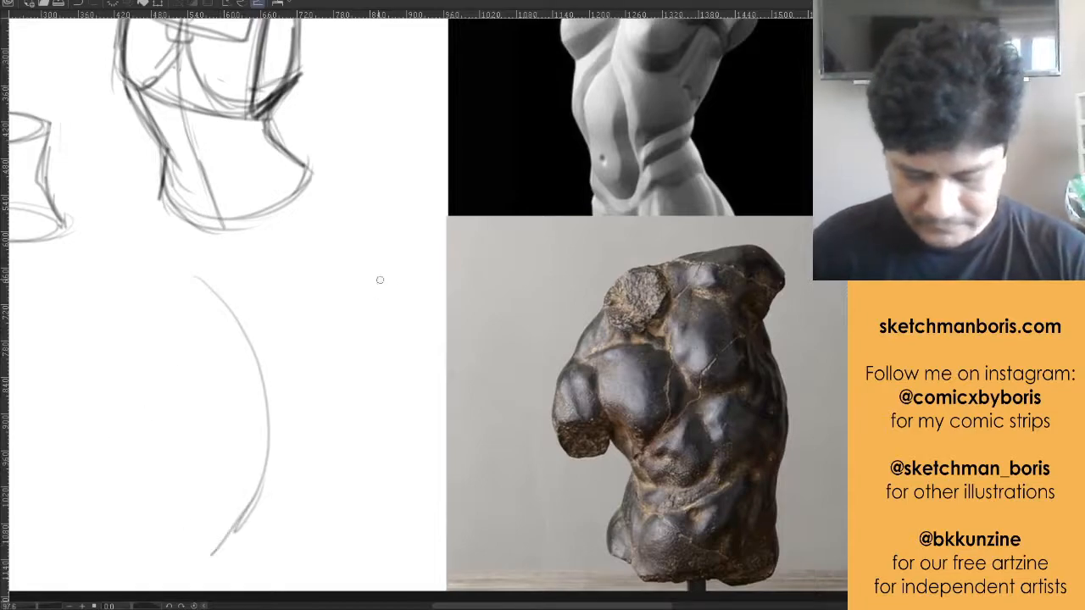
# Sketch the second torso's ribcage as a tilted satchel block across the centre line, including its front flap
pyautogui.moveTo(222, 291)
pyautogui.mouseDown()
pyautogui.moveTo(325, 235)
pyautogui.moveTo(140, 332)
pyautogui.moveTo(152, 364)
pyautogui.mouseUp()
pyautogui.moveTo(164, 440)
pyautogui.mouseDown()
pyautogui.moveTo(136, 343)
pyautogui.moveTo(170, 424)
pyautogui.mouseUp()
pyautogui.moveTo(288, 254)
pyautogui.mouseDown()
pyautogui.moveTo(338, 325)
pyautogui.moveTo(344, 358)
pyautogui.mouseUp()
pyautogui.moveTo(184, 436); pyautogui.dragTo(354, 346)
pyautogui.moveTo(136, 332)
pyautogui.mouseDown()
pyautogui.moveTo(177, 447)
pyautogui.moveTo(234, 365)
pyautogui.moveTo(304, 300)
pyautogui.mouseUp()
pyautogui.moveTo(285, 247); pyautogui.dragTo(305, 327)
pyautogui.moveTo(305, 327); pyautogui.dragTo(175, 386)
pyautogui.moveTo(132, 334); pyautogui.dragTo(178, 388)
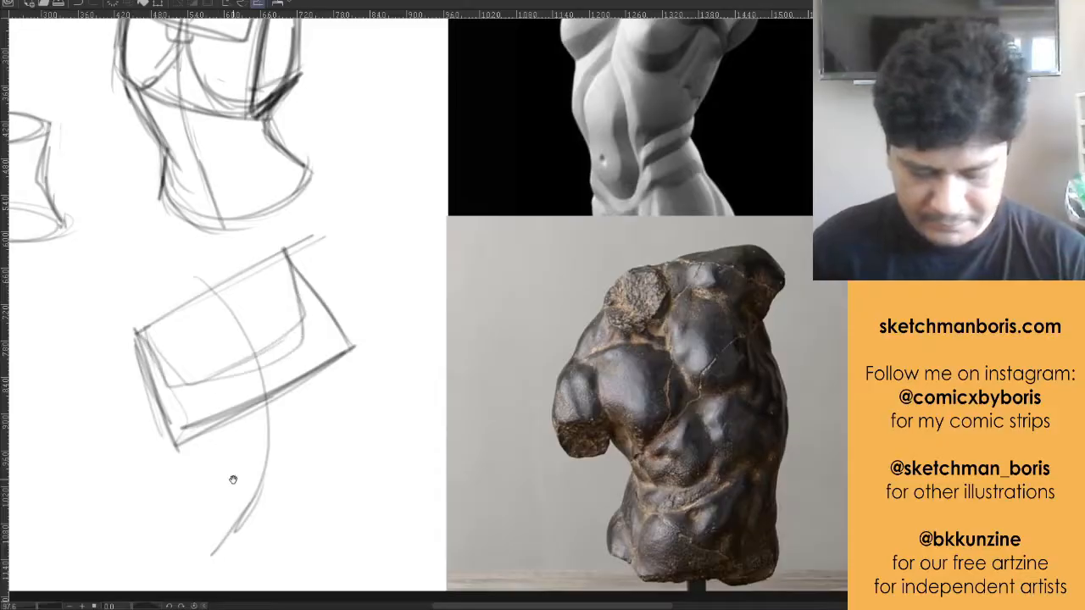
# Add a narrow underside plane along the bottom edge of the second ribcage block
pyautogui.scroll(-3, 239, 427)
pyautogui.moveTo(184, 349)
pyautogui.mouseDown()
pyautogui.moveTo(337, 279)
pyautogui.moveTo(358, 252)
pyautogui.moveTo(347, 288)
pyautogui.mouseUp()
pyautogui.moveTo(351, 280); pyautogui.dragTo(213, 351)
pyautogui.moveTo(237, 344); pyautogui.dragTo(313, 325)
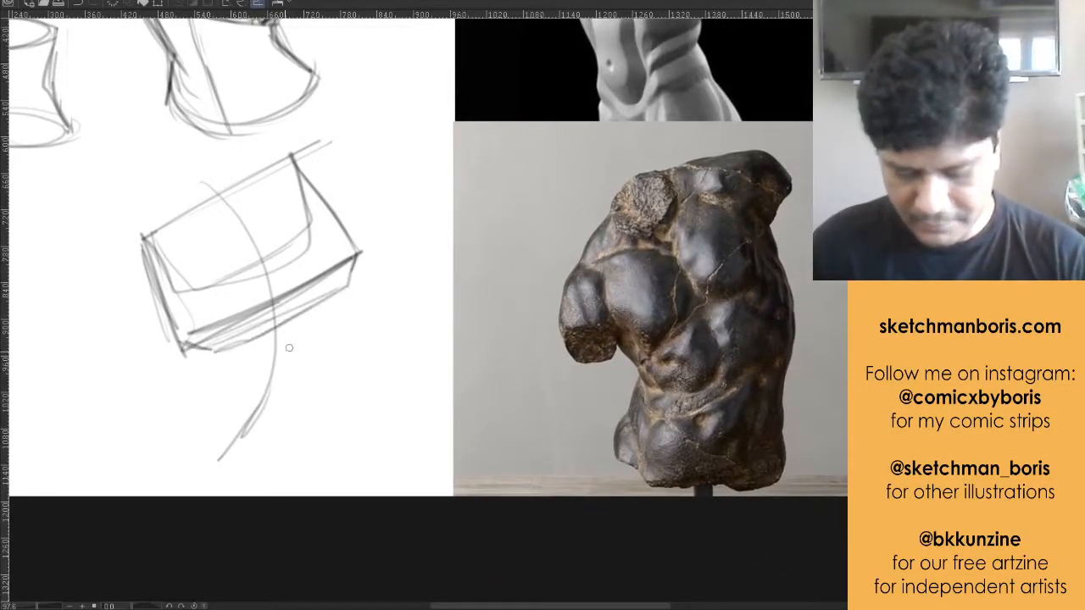
# Draw and darken the second torso's waist and hip contours on both sides, bending inward below the ribcage block
pyautogui.moveTo(185, 342); pyautogui.dragTo(230, 389)
pyautogui.moveTo(191, 349)
pyautogui.mouseDown()
pyautogui.moveTo(213, 400)
pyautogui.moveTo(181, 444)
pyautogui.mouseUp()
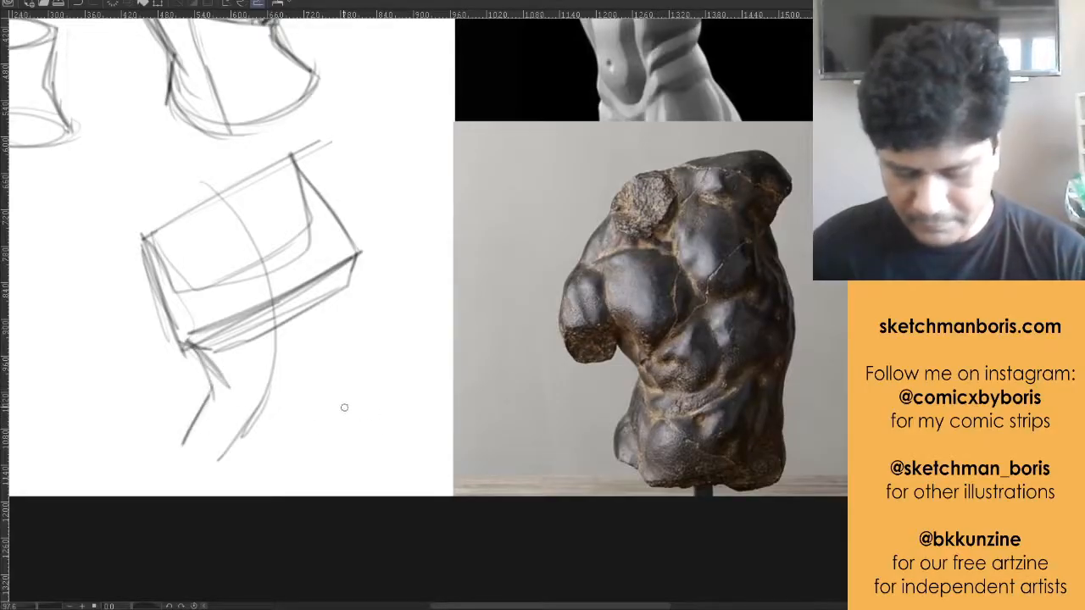
pyautogui.moveTo(346, 425)
pyautogui.mouseDown()
pyautogui.moveTo(336, 373)
pyautogui.moveTo(354, 254)
pyautogui.moveTo(334, 383)
pyautogui.moveTo(345, 441)
pyautogui.mouseUp()
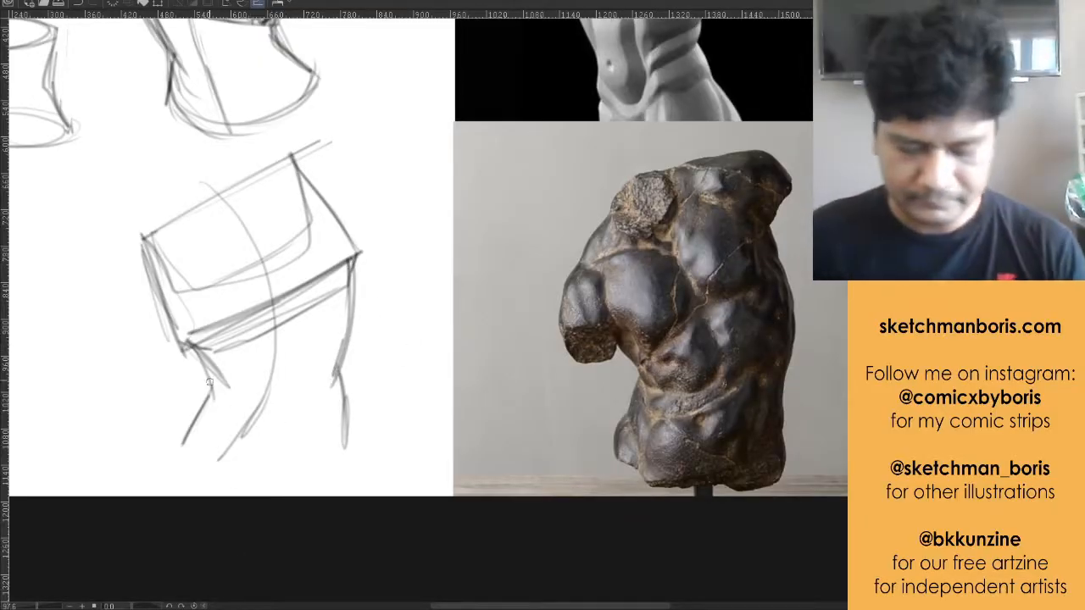
pyautogui.moveTo(363, 252); pyautogui.dragTo(349, 400)
pyautogui.moveTo(192, 350); pyautogui.dragTo(170, 455)
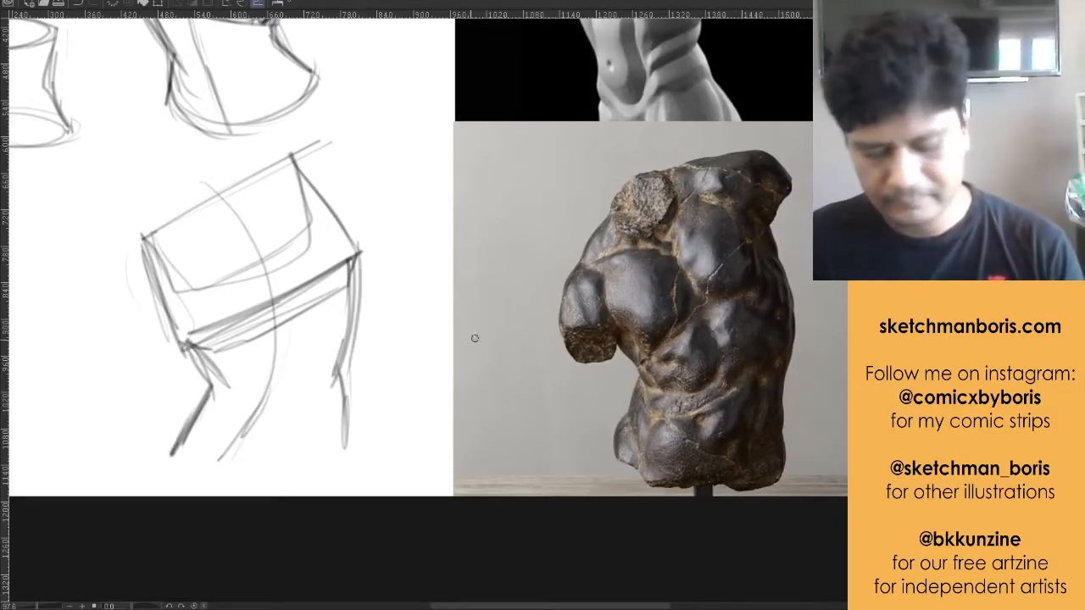
# Switch to the canvas with the flexed and outstretched arm reference photos
pyautogui.scroll(-2, 384, 357)
pyautogui.moveTo(376, 382); pyautogui.dragTo(349, 430)
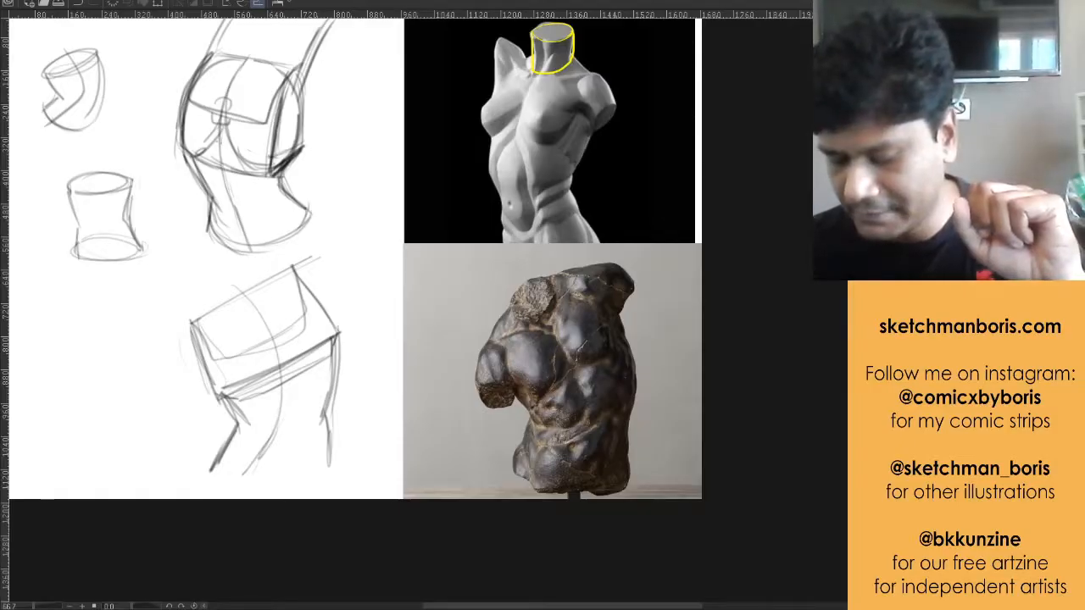
pyautogui.hotkey('ctrl', 'Tab')
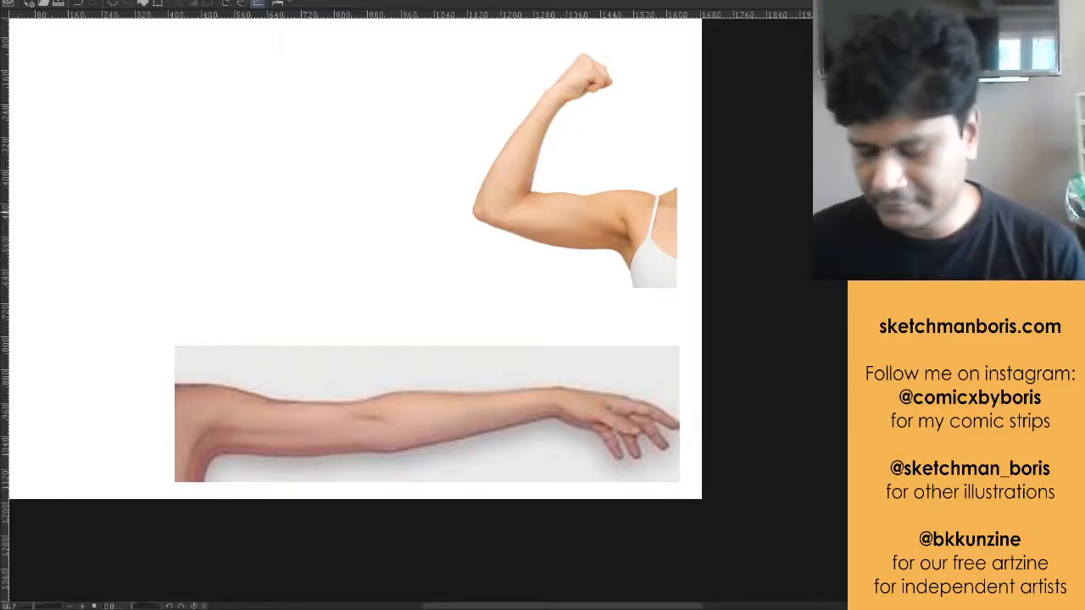
pyautogui.moveTo(501, 279)
pyautogui.mouseDown()
pyautogui.moveTo(637, 308)
pyautogui.moveTo(720, 282)
pyautogui.moveTo(554, 370)
pyautogui.moveTo(573, 363)
pyautogui.moveTo(576, 318)
pyautogui.mouseUp()
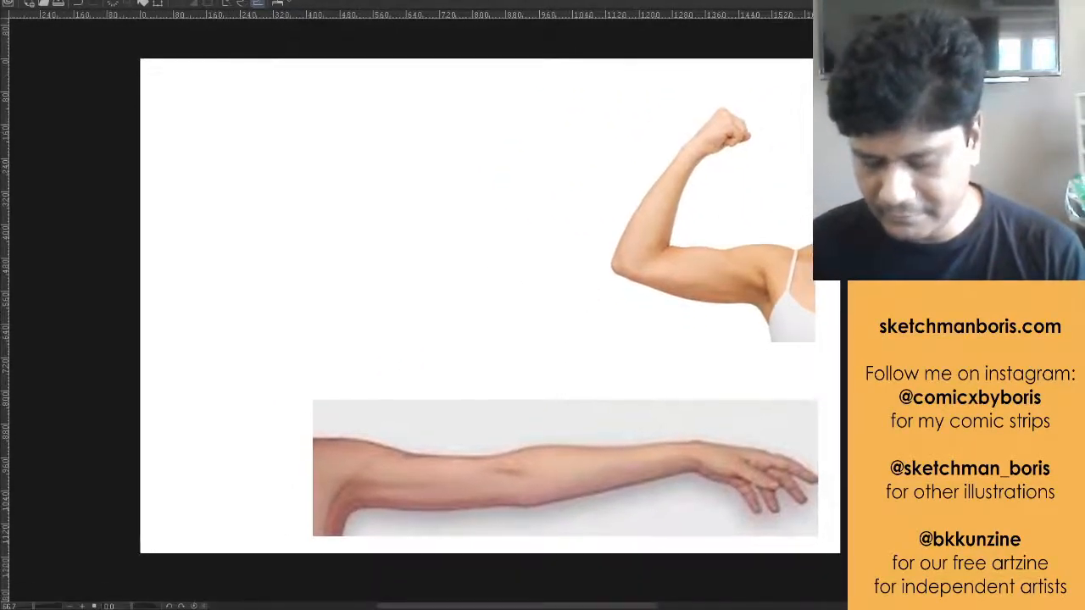
# Sketch a sphere in the empty area beside the arm photos and an upright cylinder directly below it
pyautogui.moveTo(215, 161)
pyautogui.mouseDown()
pyautogui.moveTo(256, 110)
pyautogui.moveTo(281, 156)
pyautogui.mouseUp()
pyautogui.moveTo(250, 116); pyautogui.dragTo(272, 175)
pyautogui.moveTo(269, 126)
pyautogui.mouseDown()
pyautogui.moveTo(285, 146)
pyautogui.moveTo(216, 136)
pyautogui.moveTo(279, 168)
pyautogui.mouseUp()
pyautogui.moveTo(246, 202)
pyautogui.mouseDown()
pyautogui.moveTo(284, 211)
pyautogui.moveTo(220, 214)
pyautogui.moveTo(249, 217)
pyautogui.mouseUp()
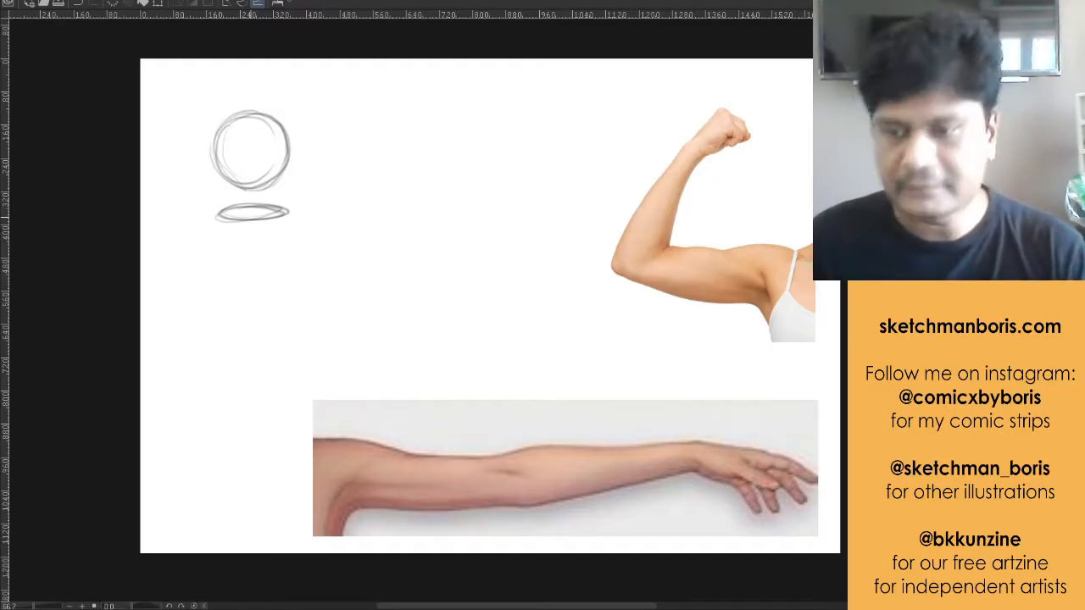
pyautogui.moveTo(218, 212); pyautogui.dragTo(229, 296)
pyautogui.moveTo(285, 219); pyautogui.dragTo(284, 322)
pyautogui.moveTo(223, 307); pyautogui.dragTo(282, 319)
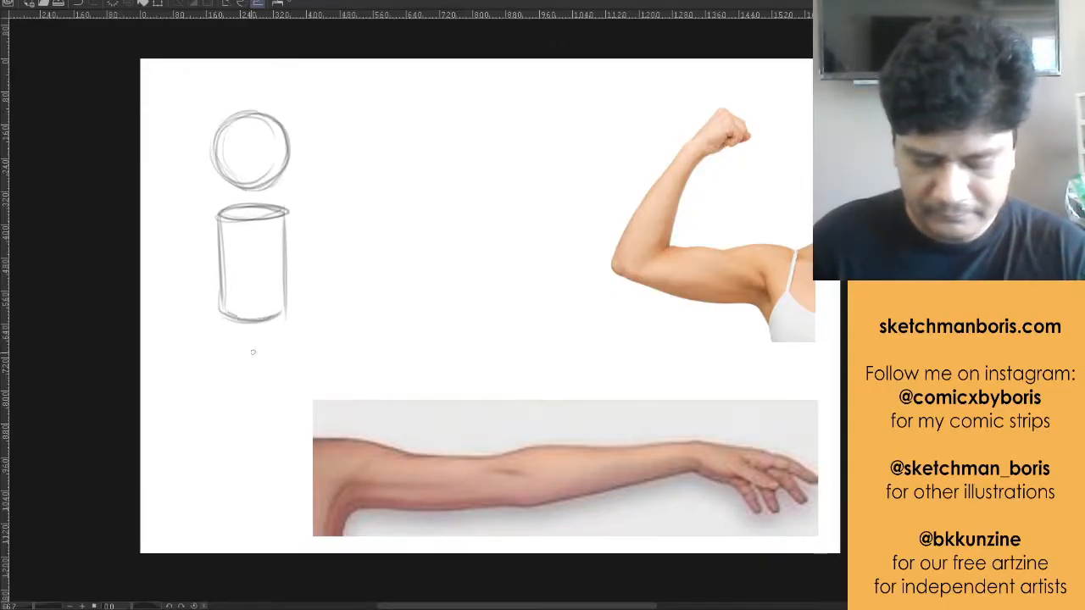
# Sketch a tilted, tapered cylinder with an open elliptical top below the upright cylinder
pyautogui.moveTo(226, 339)
pyautogui.mouseDown()
pyautogui.moveTo(273, 345)
pyautogui.moveTo(237, 351)
pyautogui.moveTo(220, 337)
pyautogui.moveTo(269, 347)
pyautogui.moveTo(216, 341)
pyautogui.moveTo(266, 344)
pyautogui.moveTo(199, 409)
pyautogui.moveTo(190, 437)
pyautogui.mouseUp()
pyautogui.moveTo(277, 350); pyautogui.dragTo(217, 446)
pyautogui.moveTo(210, 337)
pyautogui.mouseDown()
pyautogui.moveTo(183, 439)
pyautogui.moveTo(201, 363)
pyautogui.mouseUp()
# Sketch a tapered drinking glass with a flared base beside the flexed arm photo, with a narrower shape inside it
pyautogui.moveTo(563, 196); pyautogui.dragTo(550, 228)
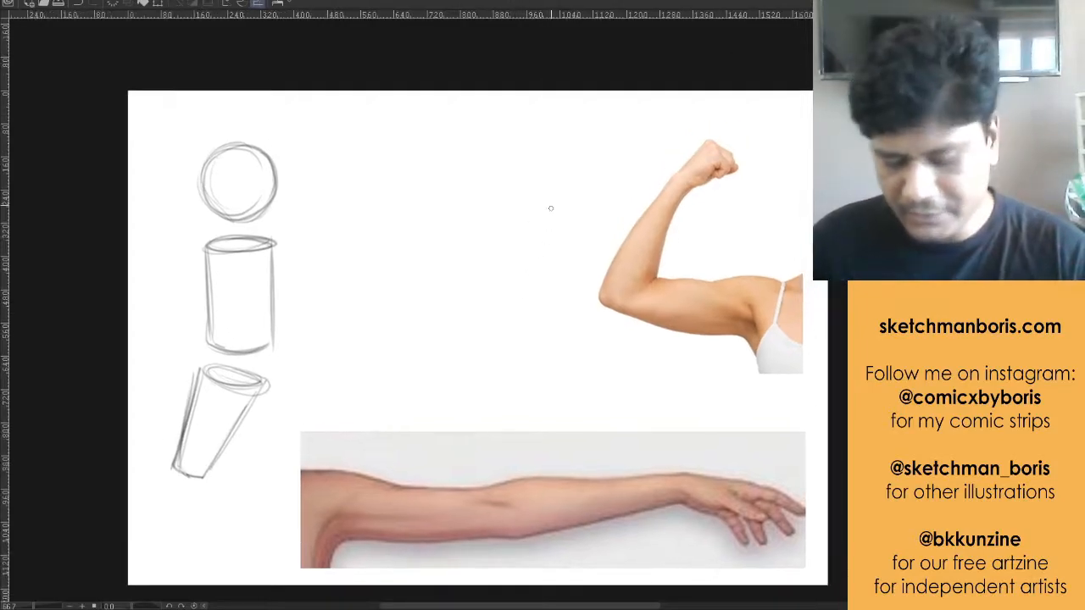
pyautogui.moveTo(518, 150)
pyautogui.mouseDown()
pyautogui.moveTo(500, 157)
pyautogui.moveTo(566, 150)
pyautogui.moveTo(537, 149)
pyautogui.moveTo(556, 231)
pyautogui.mouseUp()
pyautogui.moveTo(498, 156); pyautogui.dragTo(527, 264)
pyautogui.moveTo(566, 158); pyautogui.dragTo(557, 265)
pyautogui.moveTo(568, 154)
pyautogui.mouseDown()
pyautogui.moveTo(555, 269)
pyautogui.moveTo(520, 283)
pyautogui.mouseUp()
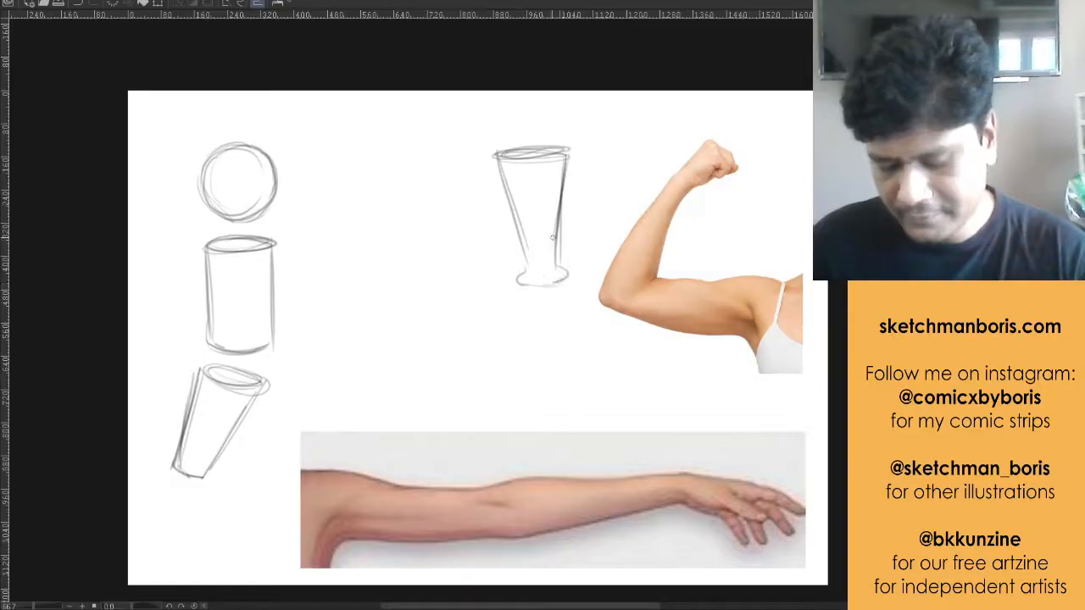
pyautogui.moveTo(529, 261)
pyautogui.mouseDown()
pyautogui.moveTo(519, 181)
pyautogui.moveTo(559, 175)
pyautogui.moveTo(537, 266)
pyautogui.mouseUp()
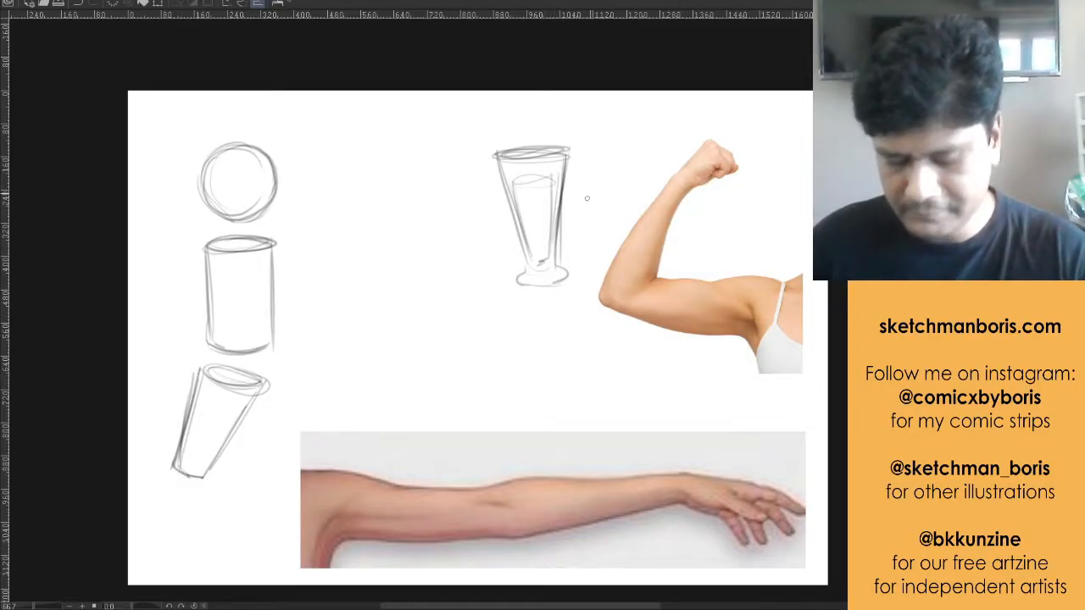
# Lasso the tilted tapered cylinder and move it up so its top meets the upright cylinder's lower end
pyautogui.moveTo(578, 360); pyautogui.dragTo(551, 336)
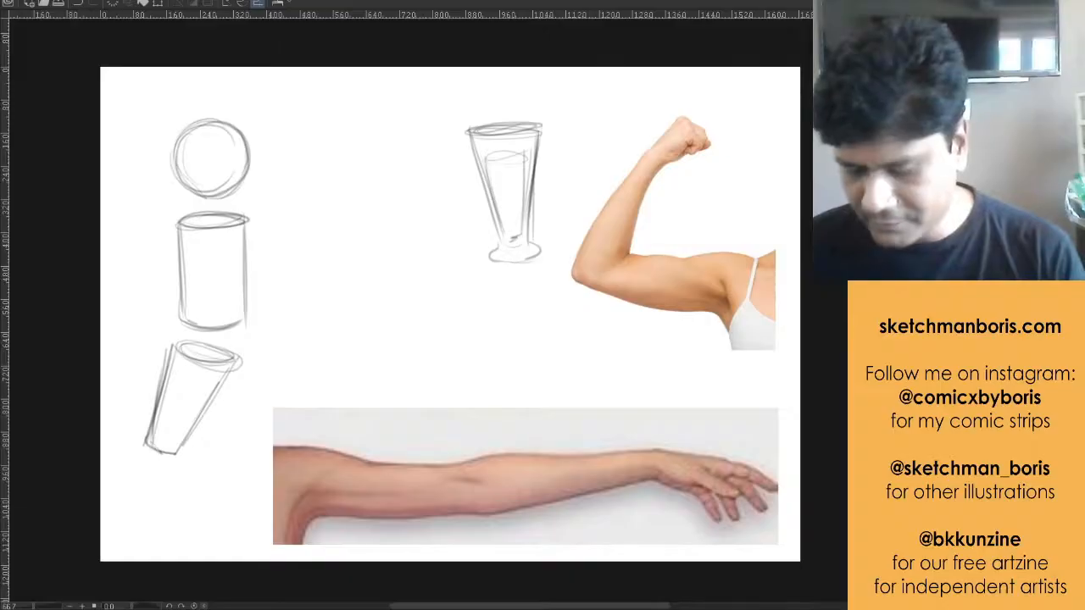
pyautogui.moveTo(133, 461)
pyautogui.mouseDown()
pyautogui.moveTo(172, 336)
pyautogui.moveTo(256, 349)
pyautogui.moveTo(197, 464)
pyautogui.mouseUp()
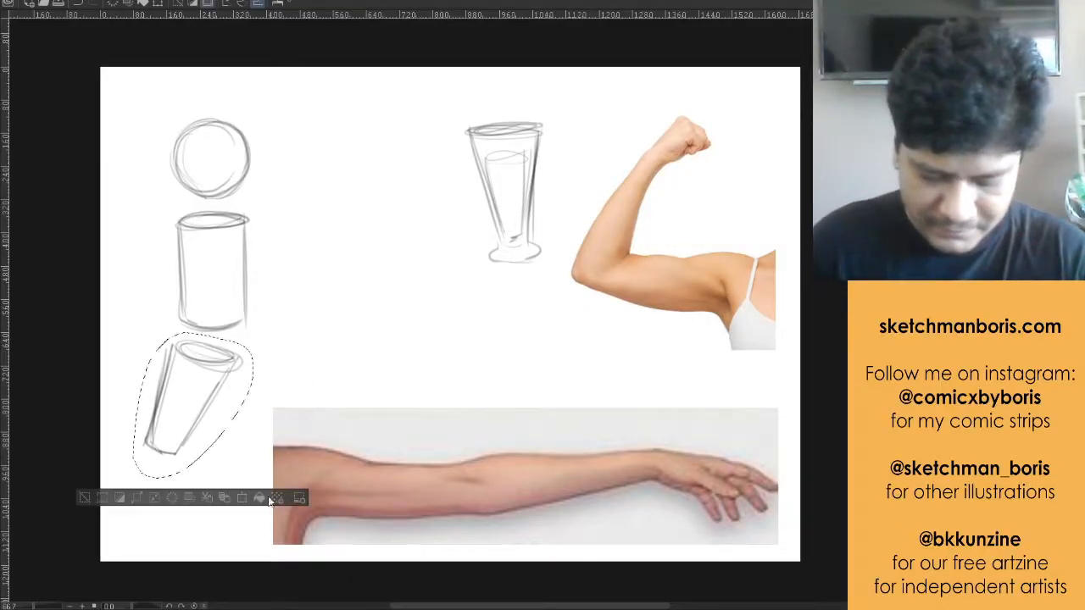
pyautogui.click(243, 499)
pyautogui.moveTo(213, 411); pyautogui.dragTo(221, 379)
pyautogui.click(175, 466)
pyautogui.click(93, 463)
# Lasso the sphere and move it down onto the upright cylinder's top, completing the joined arm volumes
pyautogui.moveTo(184, 110); pyautogui.dragTo(155, 148)
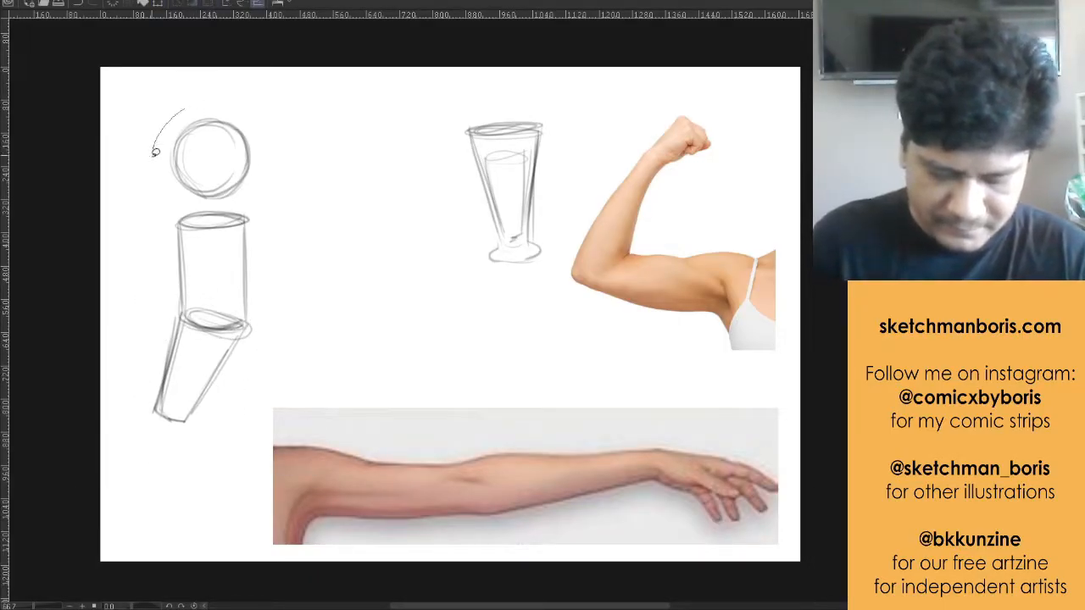
pyautogui.moveTo(194, 202)
pyautogui.mouseDown()
pyautogui.moveTo(273, 177)
pyautogui.moveTo(227, 90)
pyautogui.mouseUp()
pyautogui.click(265, 233)
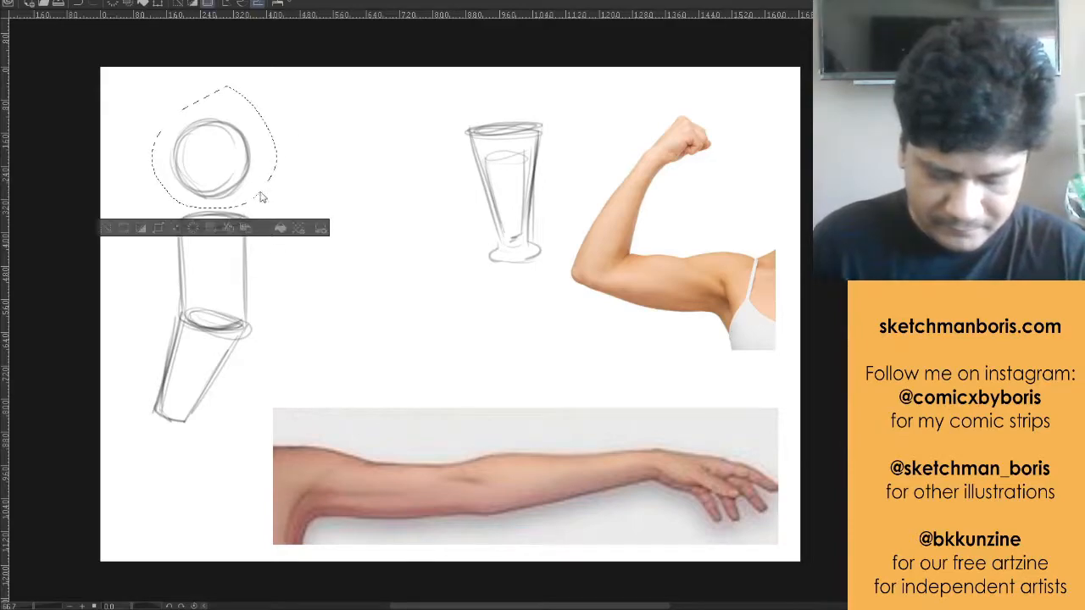
pyautogui.moveTo(249, 176); pyautogui.dragTo(247, 205)
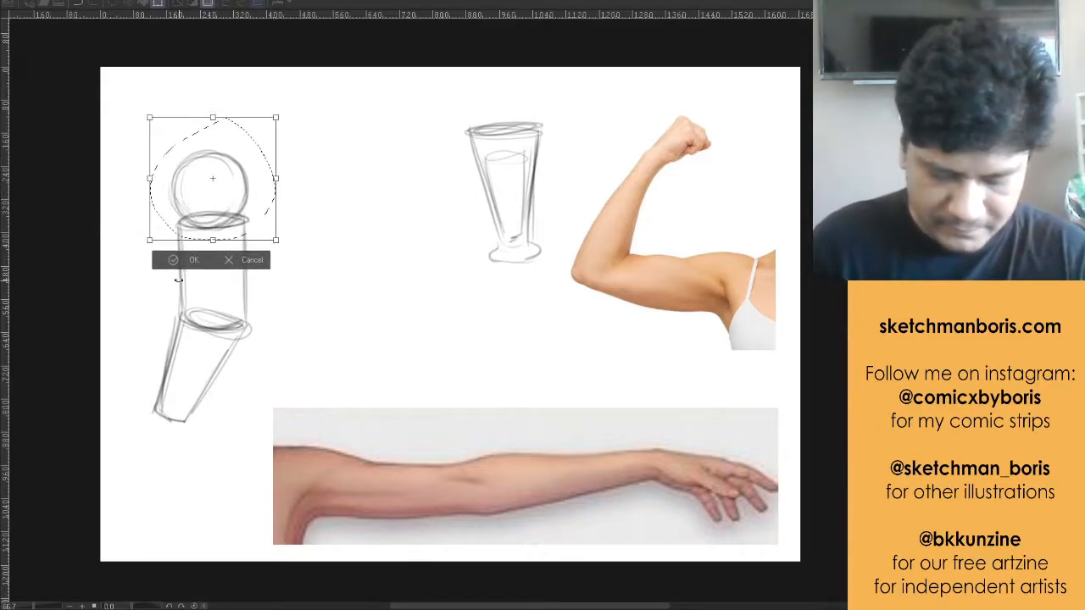
pyautogui.click(182, 260)
pyautogui.click(108, 260)
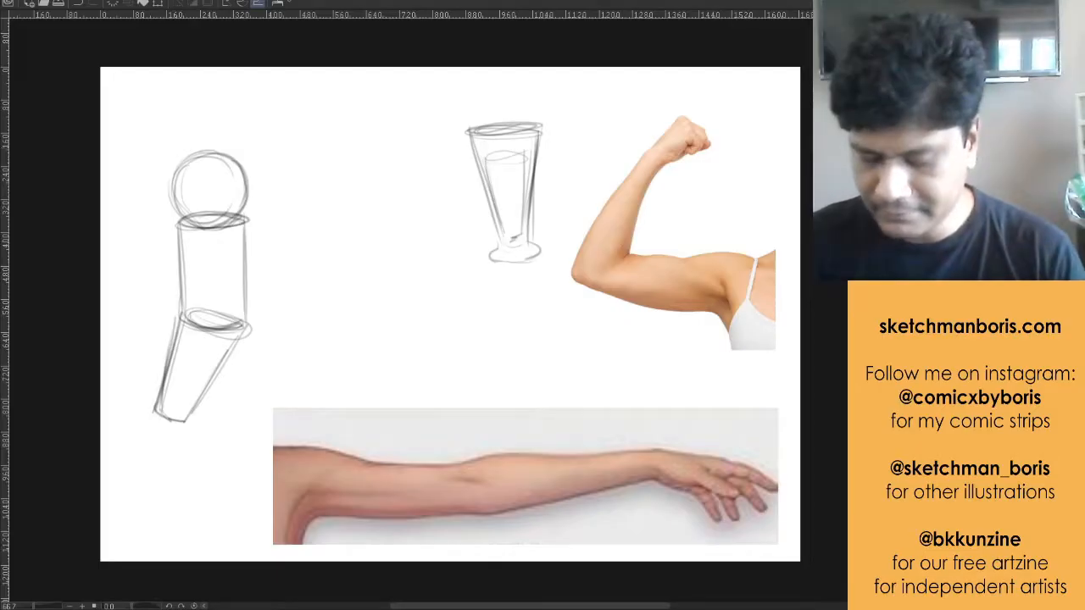
# Switch to the male and female pelvis reference canvas and clear its existing construction sketches
pyautogui.moveTo(513, 246)
pyautogui.mouseDown()
pyautogui.moveTo(539, 218)
pyautogui.moveTo(520, 229)
pyautogui.moveTo(532, 234)
pyautogui.moveTo(506, 273)
pyautogui.moveTo(557, 229)
pyautogui.moveTo(538, 206)
pyautogui.moveTo(544, 185)
pyautogui.moveTo(477, 200)
pyautogui.moveTo(512, 116)
pyautogui.moveTo(469, 136)
pyautogui.mouseUp()
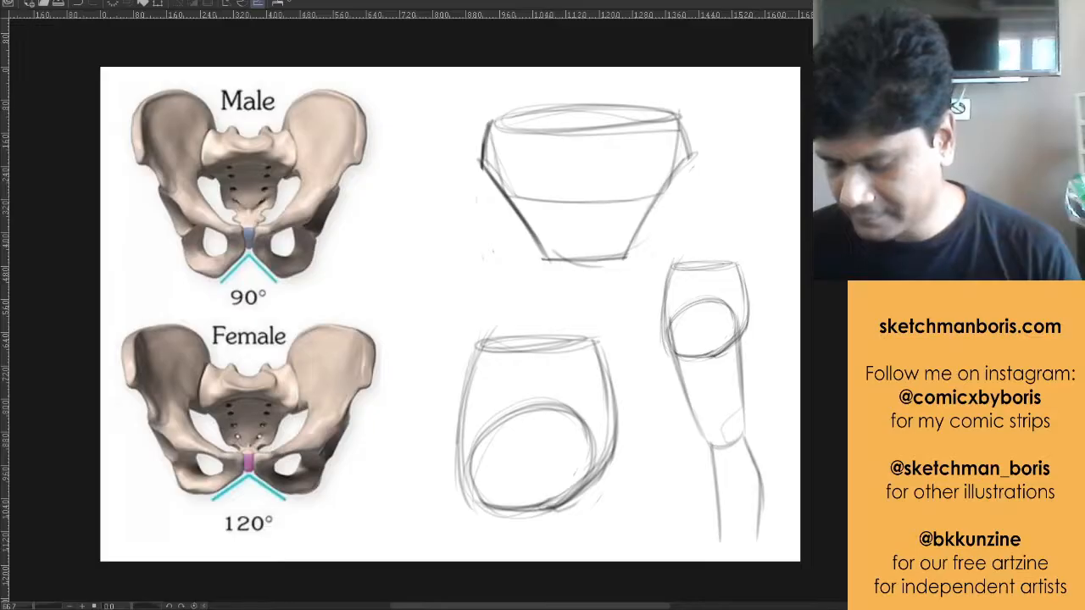
pyautogui.hotkey('ctrl', 'z')
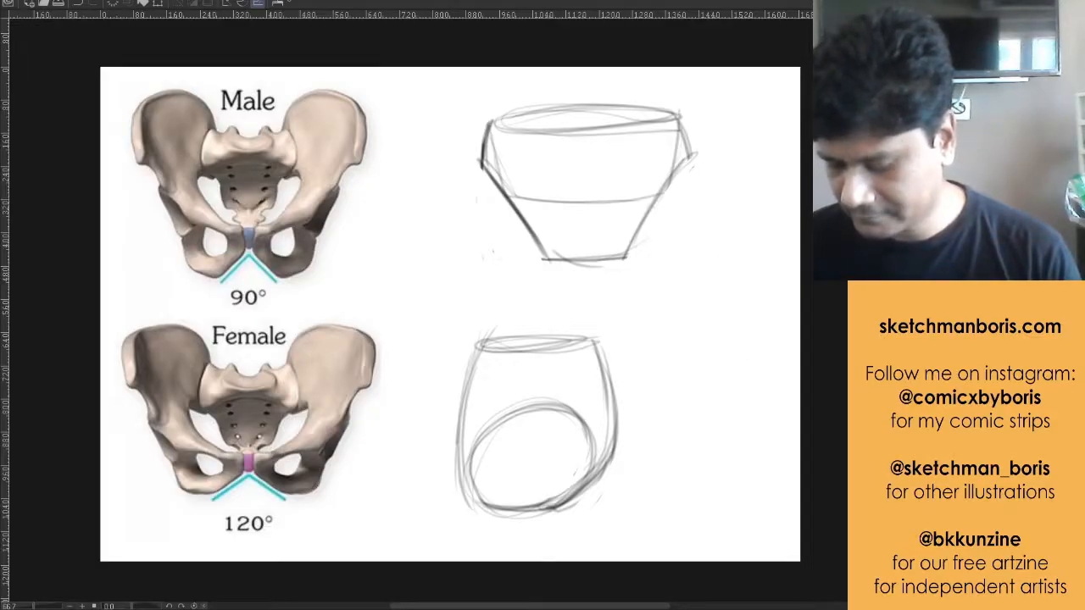
pyautogui.press('Delete')
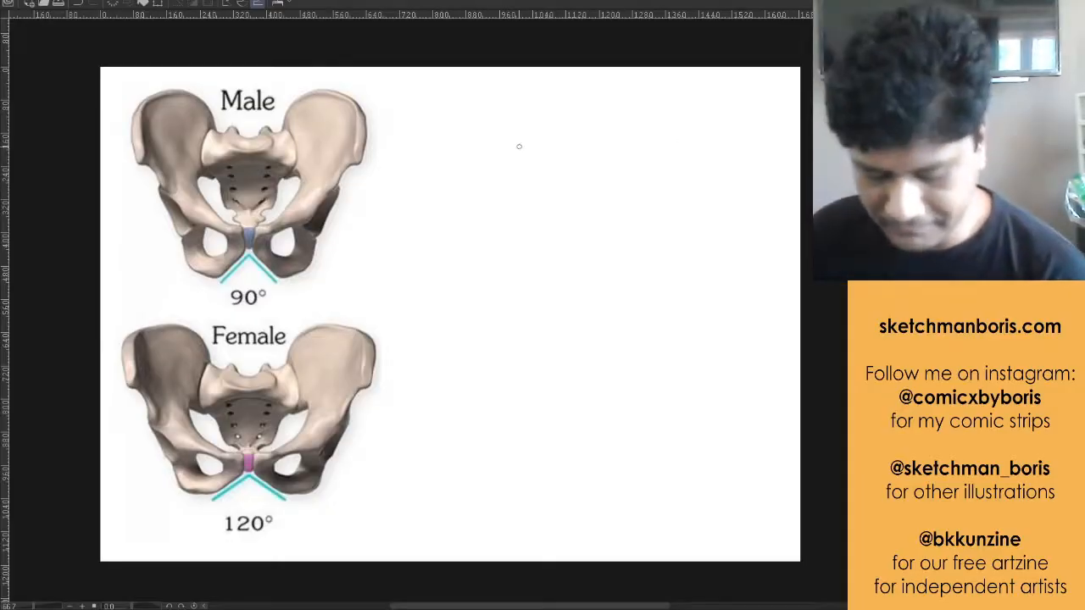
# Sketch a pelvis block beside the male pelvis reference, with an elliptical top, outward-sloping sides and a curved lower edge
pyautogui.moveTo(498, 124)
pyautogui.mouseDown()
pyautogui.moveTo(487, 240)
pyautogui.moveTo(497, 127)
pyautogui.moveTo(678, 121)
pyautogui.moveTo(502, 121)
pyautogui.moveTo(667, 112)
pyautogui.moveTo(515, 123)
pyautogui.moveTo(625, 112)
pyautogui.moveTo(561, 132)
pyautogui.moveTo(676, 131)
pyautogui.mouseUp()
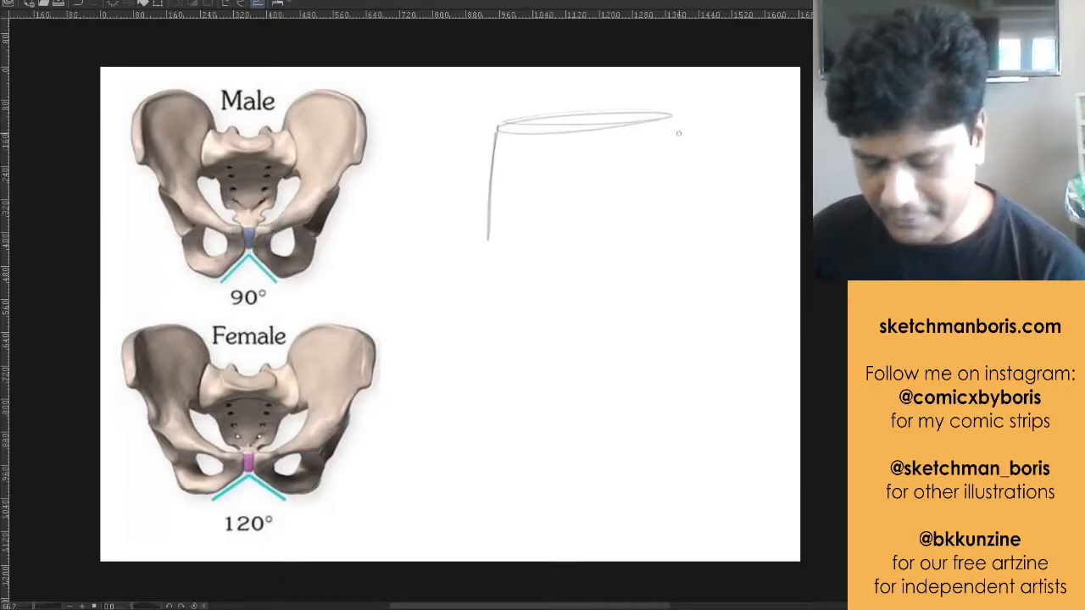
pyautogui.moveTo(696, 221); pyautogui.dragTo(680, 168)
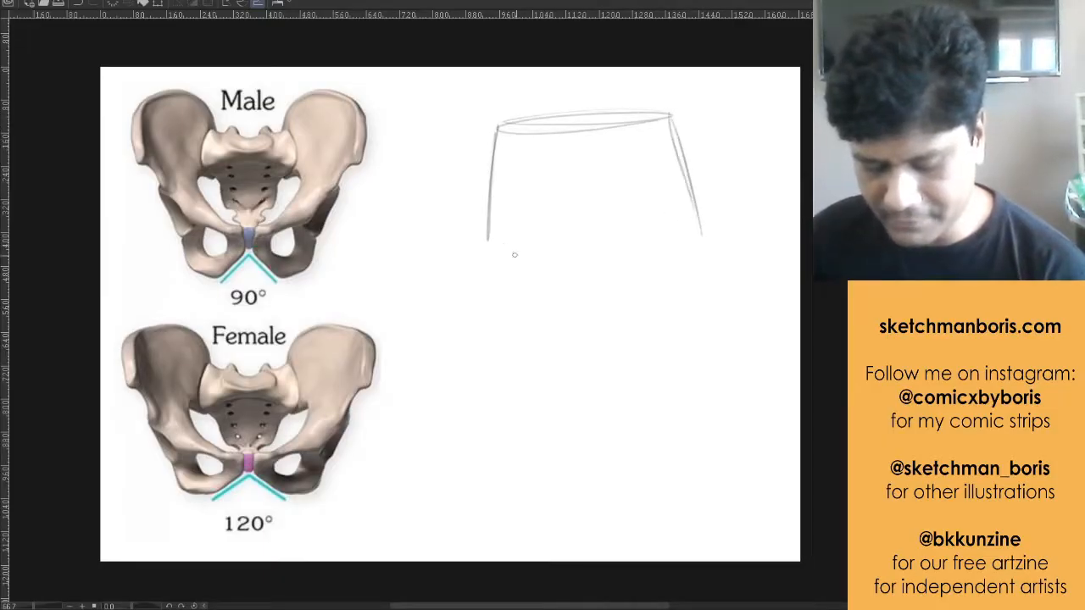
pyautogui.moveTo(534, 236)
pyautogui.mouseDown()
pyautogui.moveTo(716, 225)
pyautogui.moveTo(492, 247)
pyautogui.moveTo(503, 122)
pyautogui.moveTo(491, 232)
pyautogui.moveTo(618, 244)
pyautogui.moveTo(692, 161)
pyautogui.moveTo(686, 182)
pyautogui.moveTo(566, 256)
pyautogui.mouseUp()
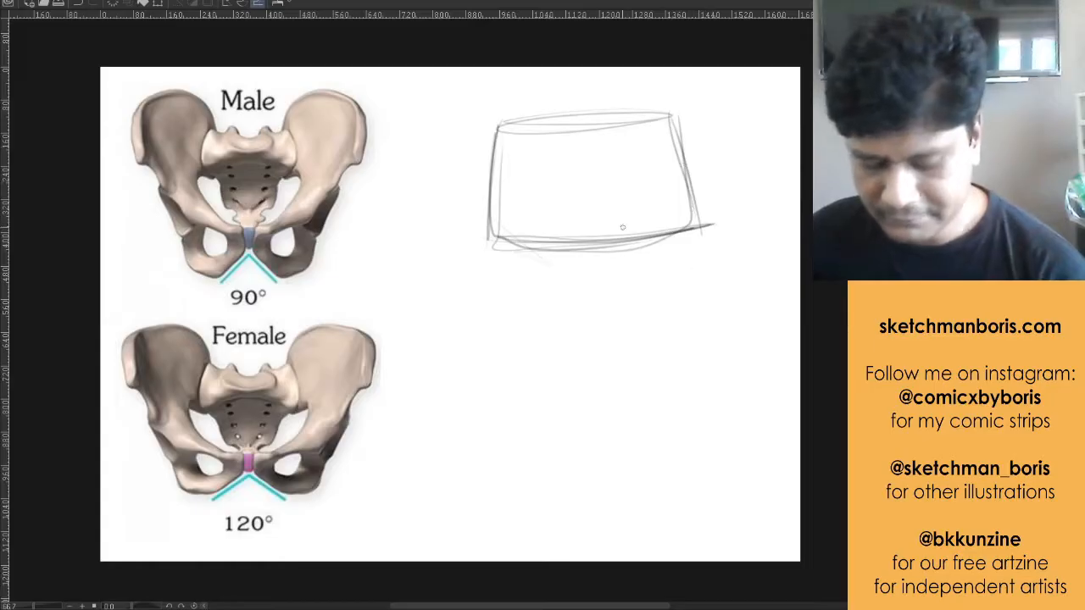
# Draw slanted leg-opening curves on both sides of the pelvis block, converging towards its lower edge
pyautogui.moveTo(613, 234)
pyautogui.mouseDown()
pyautogui.moveTo(643, 162)
pyautogui.moveTo(610, 242)
pyautogui.moveTo(677, 146)
pyautogui.mouseUp()
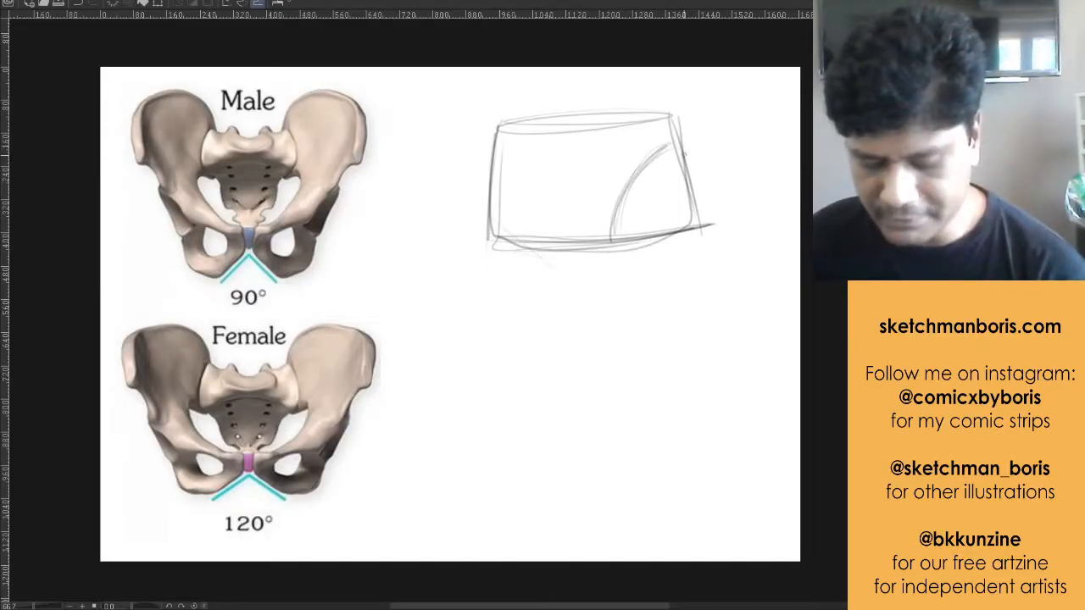
pyautogui.moveTo(501, 167); pyautogui.dragTo(591, 252)
pyautogui.moveTo(674, 142); pyautogui.dragTo(608, 245)
pyautogui.moveTo(673, 144); pyautogui.dragTo(611, 244)
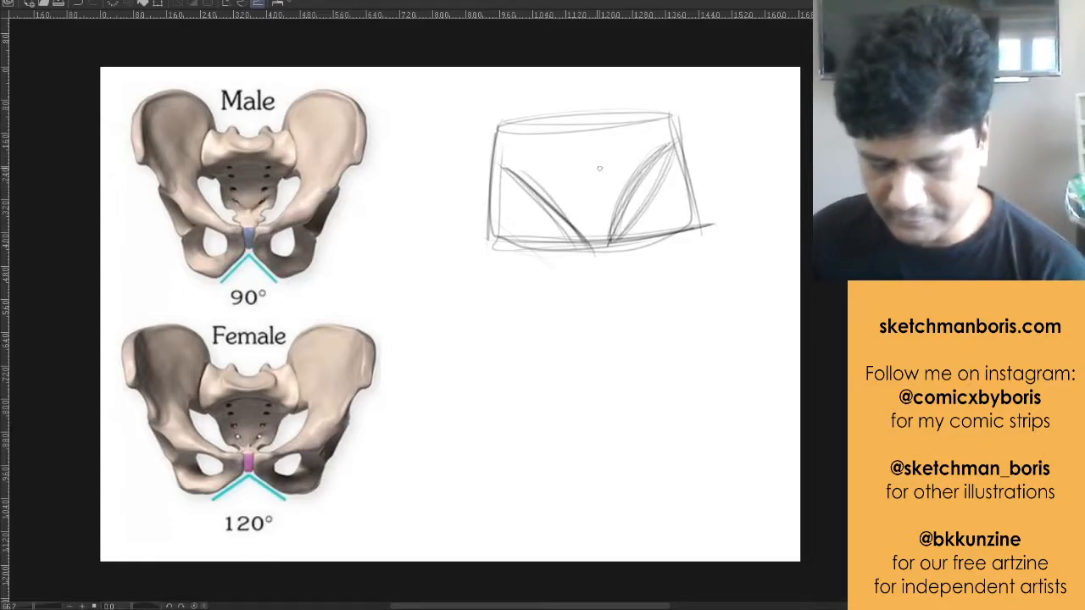
# Erase the pelvis block's lower corners outside the leg openings and darken the remaining briefs-shaped outline
pyautogui.moveTo(500, 173)
pyautogui.mouseDown()
pyautogui.moveTo(536, 193)
pyautogui.moveTo(593, 259)
pyautogui.moveTo(650, 213)
pyautogui.moveTo(669, 169)
pyautogui.moveTo(634, 233)
pyautogui.moveTo(639, 251)
pyautogui.moveTo(706, 197)
pyautogui.moveTo(691, 234)
pyautogui.moveTo(703, 203)
pyautogui.mouseUp()
pyautogui.moveTo(500, 174)
pyautogui.mouseDown()
pyautogui.moveTo(491, 227)
pyautogui.moveTo(485, 183)
pyautogui.moveTo(518, 261)
pyautogui.moveTo(505, 206)
pyautogui.moveTo(580, 256)
pyautogui.mouseUp()
pyautogui.press('p')
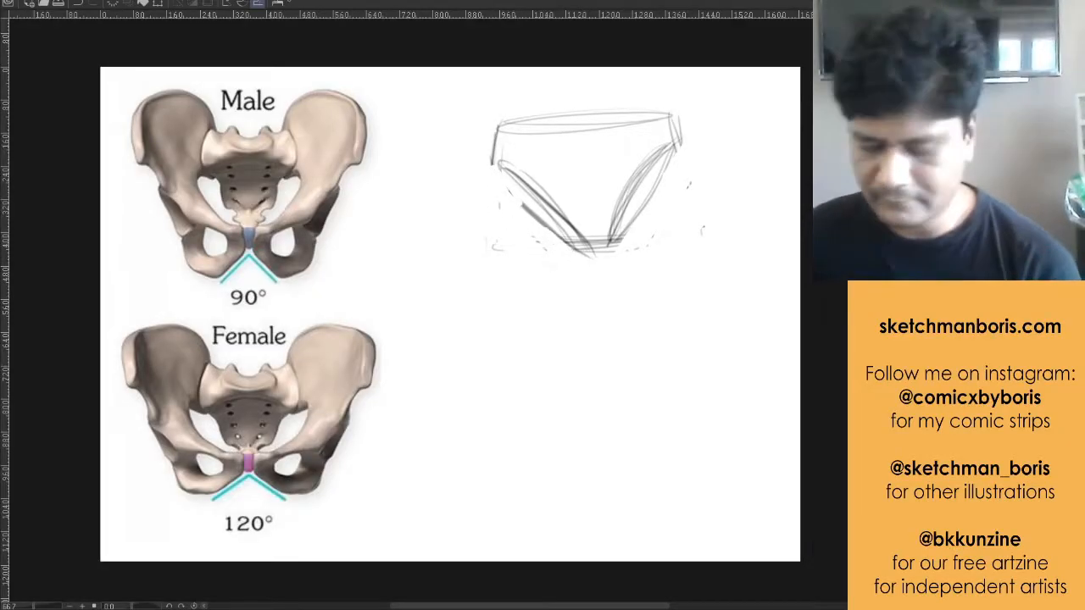
pyautogui.moveTo(493, 163); pyautogui.dragTo(546, 212)
pyautogui.moveTo(620, 233); pyautogui.dragTo(673, 144)
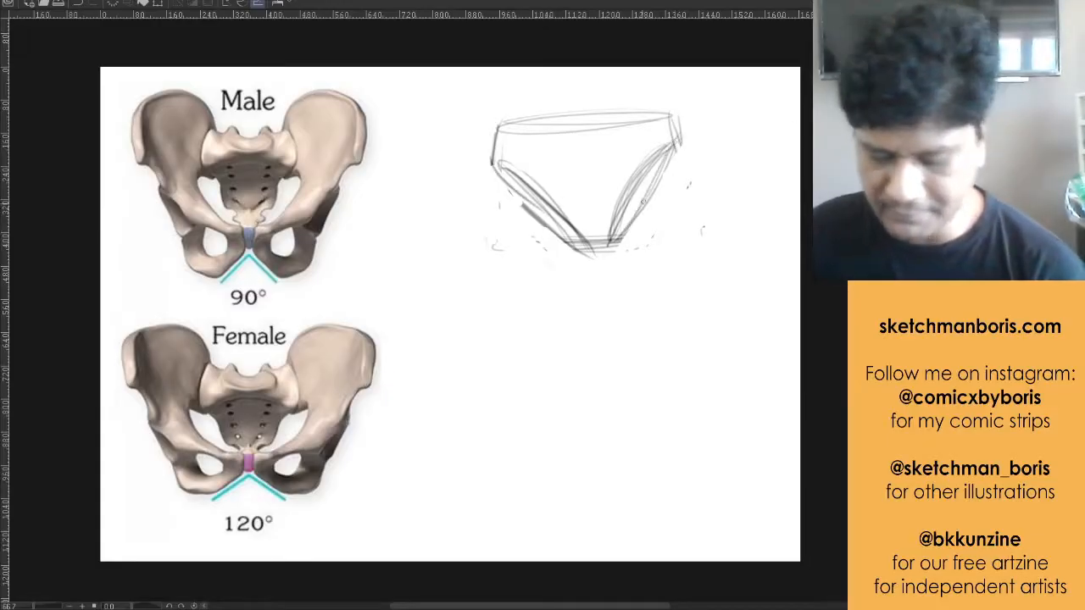
pyautogui.moveTo(494, 166)
pyautogui.mouseDown()
pyautogui.moveTo(567, 240)
pyautogui.moveTo(573, 222)
pyautogui.mouseUp()
# Sketch a second, smaller pelvis block in side view below the first, with a tilted oval leg opening
pyautogui.press('space')
pyautogui.moveTo(683, 248); pyautogui.dragTo(700, 135)
pyautogui.moveTo(746, 195)
pyautogui.mouseDown()
pyautogui.moveTo(678, 237)
pyautogui.moveTo(603, 251)
pyautogui.mouseUp()
pyautogui.moveTo(555, 322)
pyautogui.mouseDown()
pyautogui.moveTo(583, 223)
pyautogui.moveTo(559, 286)
pyautogui.moveTo(584, 231)
pyautogui.moveTo(641, 222)
pyautogui.moveTo(613, 219)
pyautogui.moveTo(643, 225)
pyautogui.moveTo(666, 292)
pyautogui.mouseUp()
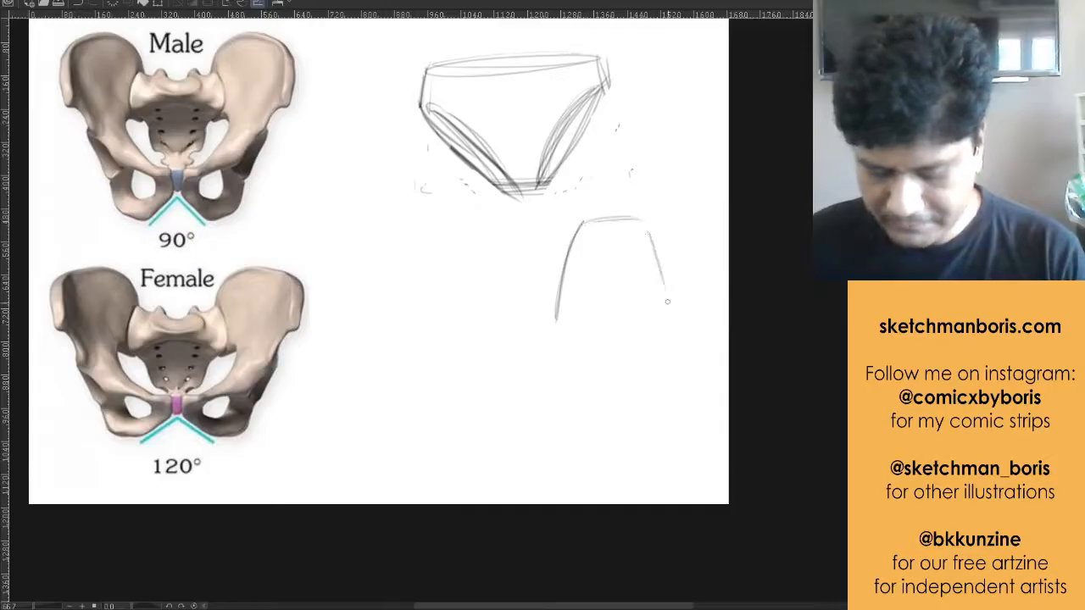
pyautogui.moveTo(573, 241)
pyautogui.mouseDown()
pyautogui.moveTo(558, 322)
pyautogui.moveTo(661, 290)
pyautogui.mouseUp()
pyautogui.moveTo(649, 222); pyautogui.dragTo(636, 322)
pyautogui.moveTo(575, 237); pyautogui.dragTo(570, 327)
pyautogui.moveTo(593, 280)
pyautogui.mouseDown()
pyautogui.moveTo(646, 273)
pyautogui.moveTo(583, 290)
pyautogui.moveTo(631, 261)
pyautogui.moveTo(593, 315)
pyautogui.moveTo(637, 268)
pyautogui.mouseUp()
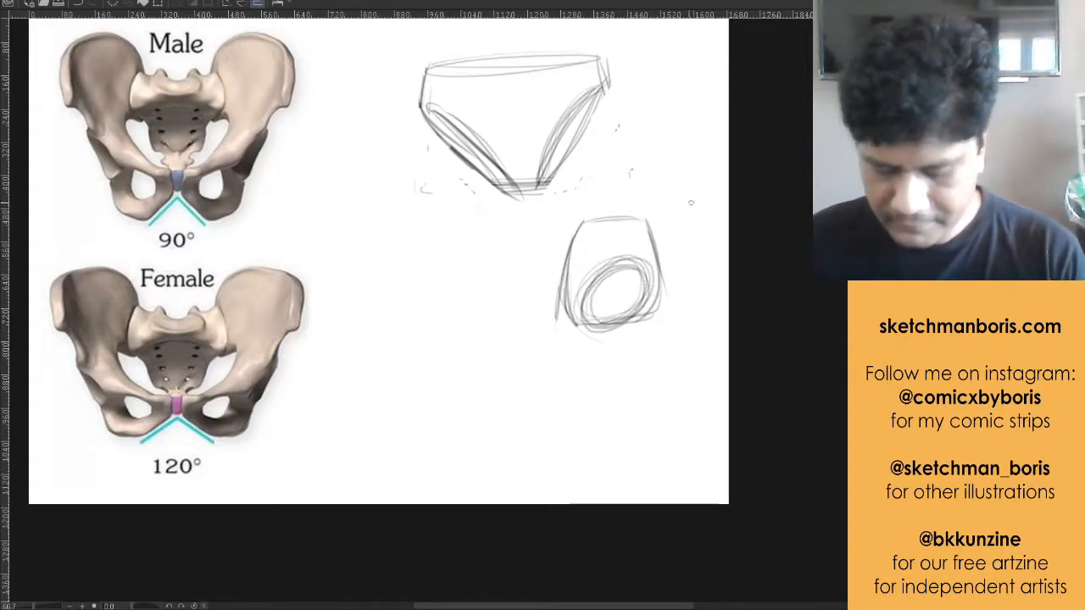
pyautogui.moveTo(583, 320)
pyautogui.mouseDown()
pyautogui.moveTo(646, 317)
pyautogui.moveTo(654, 285)
pyautogui.mouseUp()
# Extend a tapered thigh from the side-view pelvis's oval opening, adding a rounded knee, a lower leg and the far leg's contours
pyautogui.moveTo(585, 307); pyautogui.dragTo(613, 388)
pyautogui.moveTo(644, 279); pyautogui.dragTo(651, 385)
pyautogui.moveTo(584, 327)
pyautogui.mouseDown()
pyautogui.moveTo(627, 408)
pyautogui.moveTo(651, 400)
pyautogui.mouseUp()
pyautogui.moveTo(652, 344); pyautogui.dragTo(652, 498)
pyautogui.moveTo(675, 430); pyautogui.dragTo(683, 490)
pyautogui.moveTo(573, 310)
pyautogui.mouseDown()
pyautogui.moveTo(597, 388)
pyautogui.moveTo(620, 405)
pyautogui.moveTo(628, 470)
pyautogui.moveTo(637, 471)
pyautogui.mouseUp()
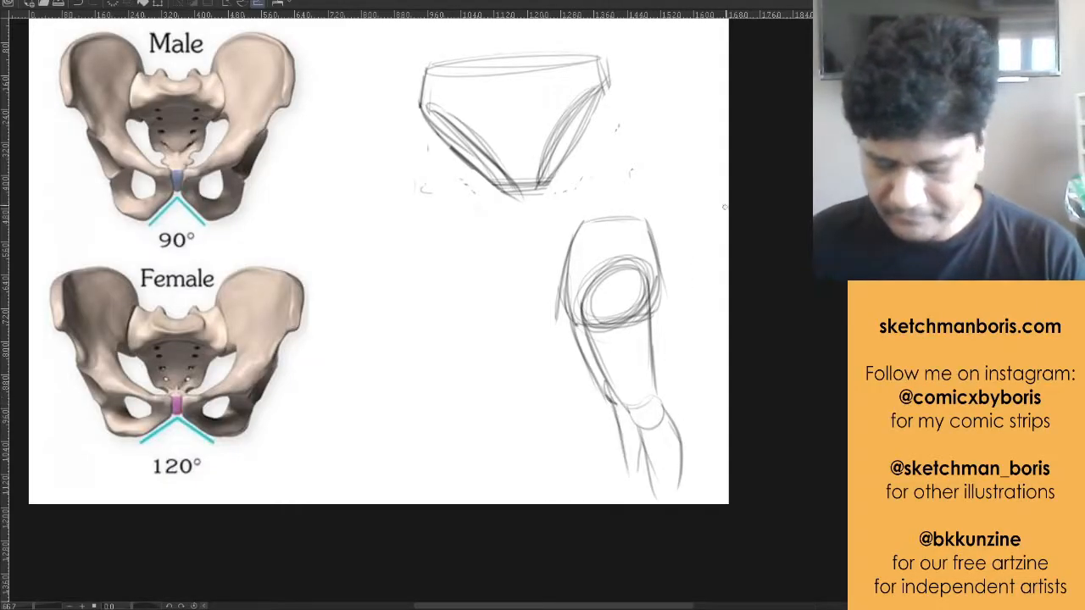
# Switch to the crossed-legs reference canvas and sketch a small upright tapered thigh cylinder near its far edge
pyautogui.moveTo(689, 301); pyautogui.dragTo(681, 320)
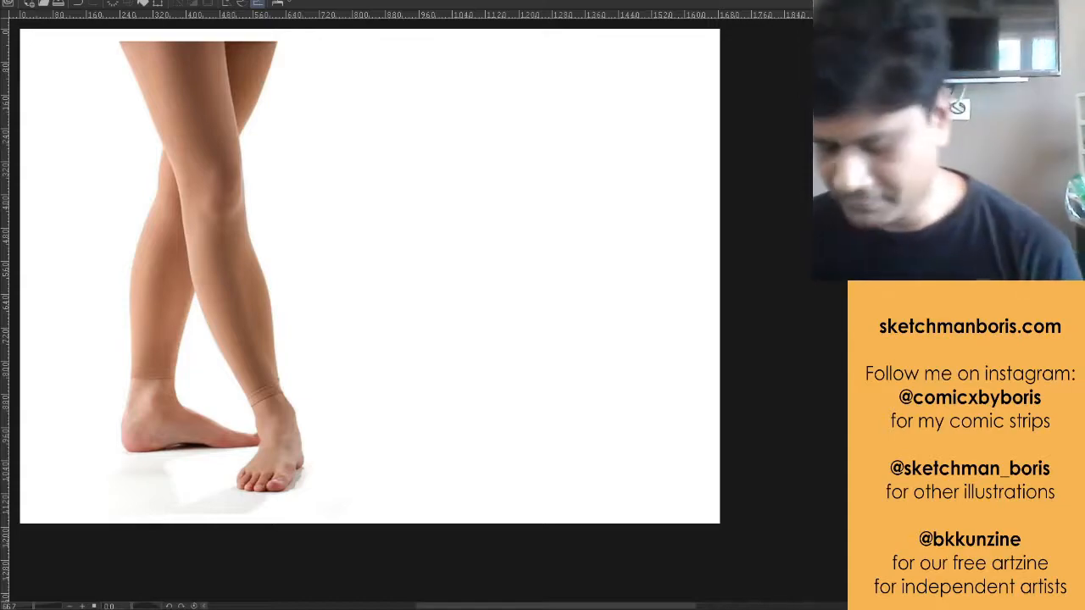
pyautogui.scroll(2, 369, 297)
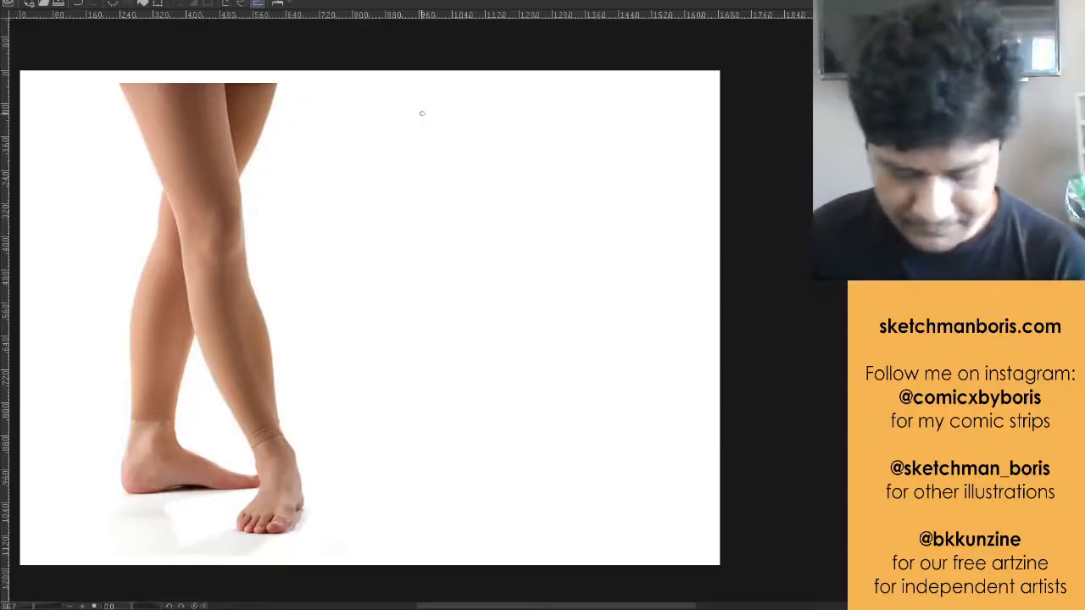
pyautogui.moveTo(633, 112); pyautogui.dragTo(640, 234)
pyautogui.moveTo(644, 102)
pyautogui.mouseDown()
pyautogui.moveTo(661, 115)
pyautogui.moveTo(637, 106)
pyautogui.moveTo(698, 104)
pyautogui.moveTo(693, 203)
pyautogui.mouseUp()
pyautogui.moveTo(695, 105); pyautogui.dragTo(688, 239)
pyautogui.moveTo(624, 107); pyautogui.dragTo(642, 228)
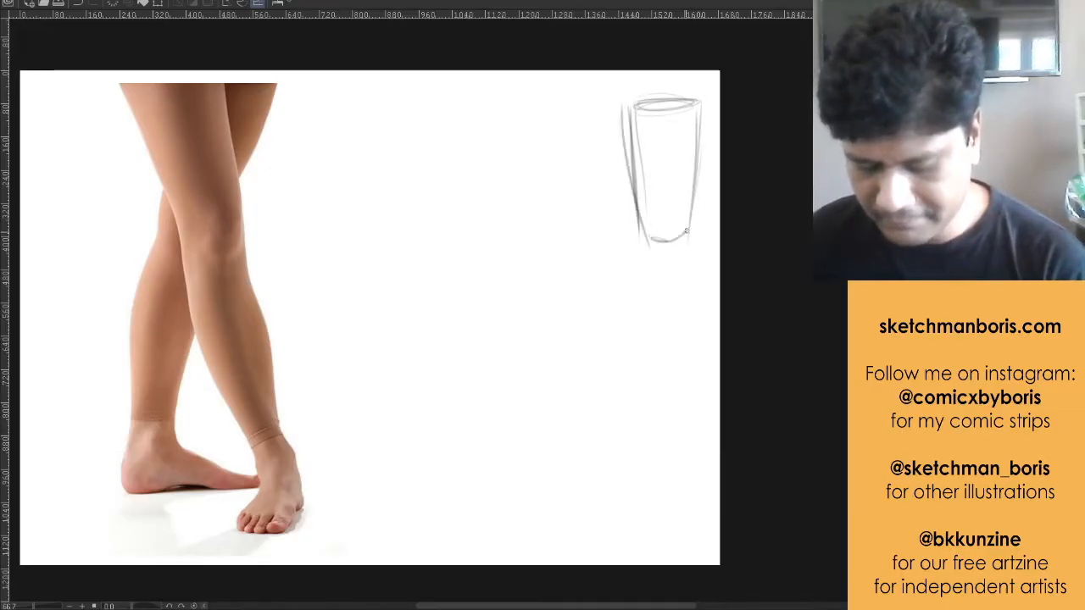
# Add a knee ball under the small thigh cylinder and a tapered lower-leg cylinder beneath it
pyautogui.moveTo(669, 241); pyautogui.dragTo(674, 251)
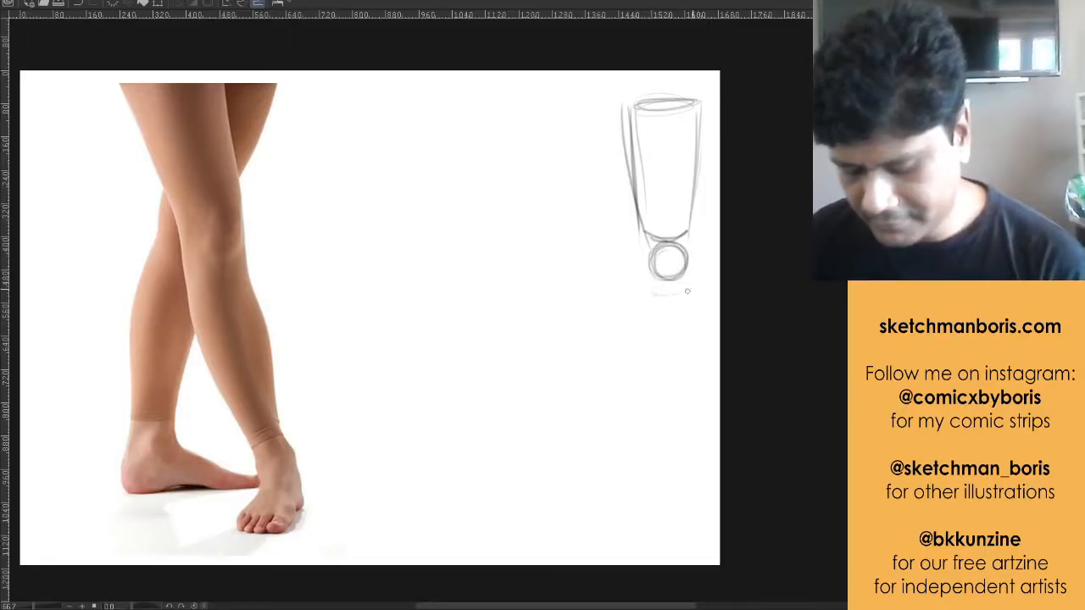
pyautogui.moveTo(654, 287)
pyautogui.mouseDown()
pyautogui.moveTo(695, 284)
pyautogui.moveTo(697, 274)
pyautogui.moveTo(669, 366)
pyautogui.mouseUp()
pyautogui.moveTo(694, 275); pyautogui.dragTo(689, 375)
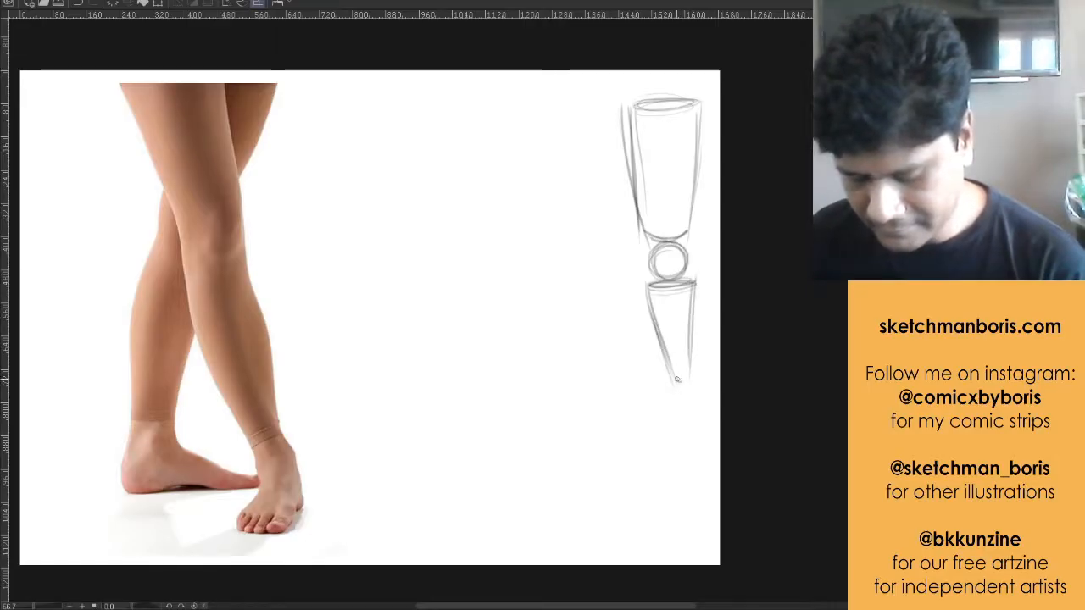
pyautogui.moveTo(693, 286); pyautogui.dragTo(688, 379)
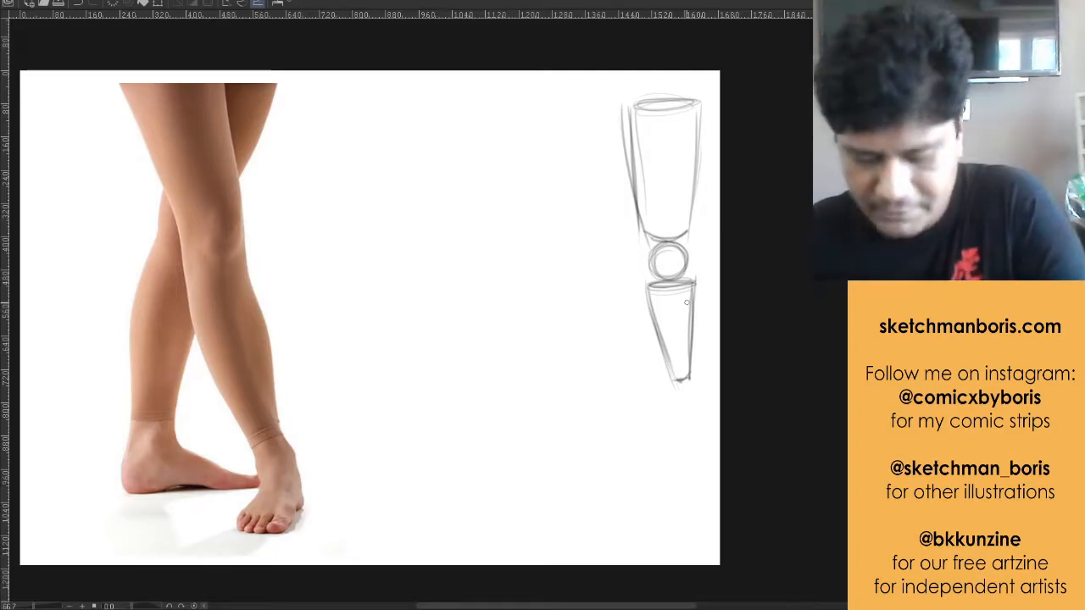
# Darken the side contours of the small thigh and lower-leg cylinders
pyautogui.moveTo(627, 105); pyautogui.dragTo(641, 220)
pyautogui.moveTo(631, 134); pyautogui.dragTo(639, 211)
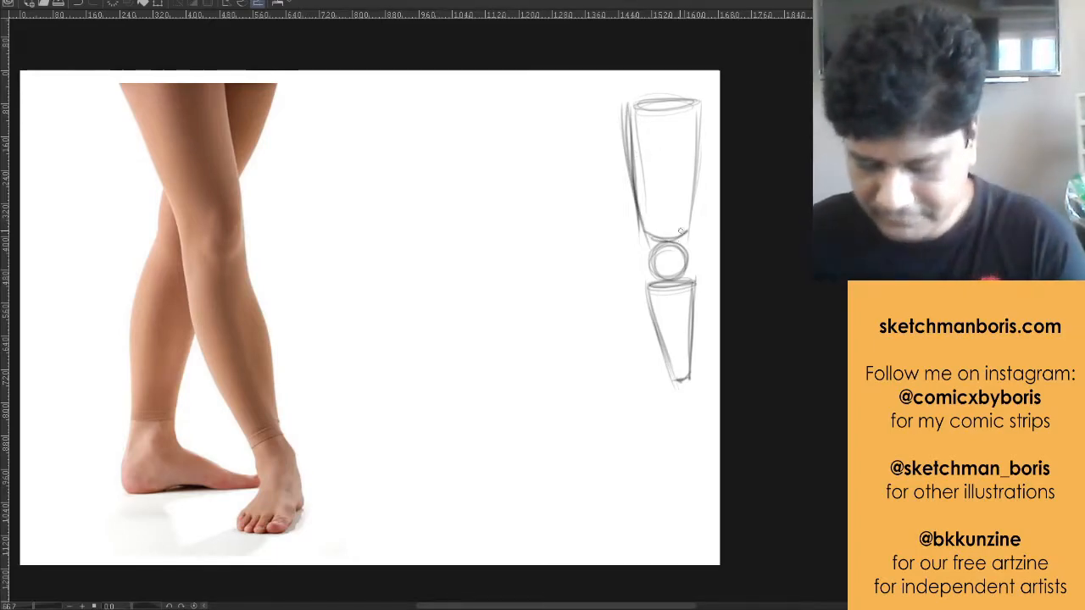
pyautogui.moveTo(647, 282)
pyautogui.mouseDown()
pyautogui.moveTo(655, 343)
pyautogui.moveTo(669, 378)
pyautogui.moveTo(686, 383)
pyautogui.mouseUp()
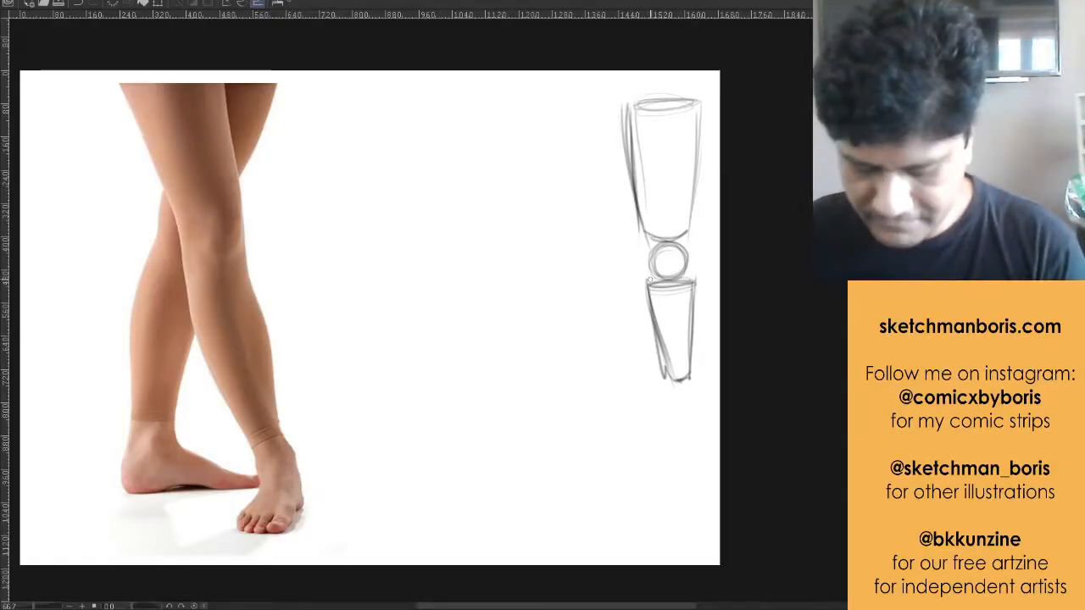
pyautogui.moveTo(696, 119); pyautogui.dragTo(694, 218)
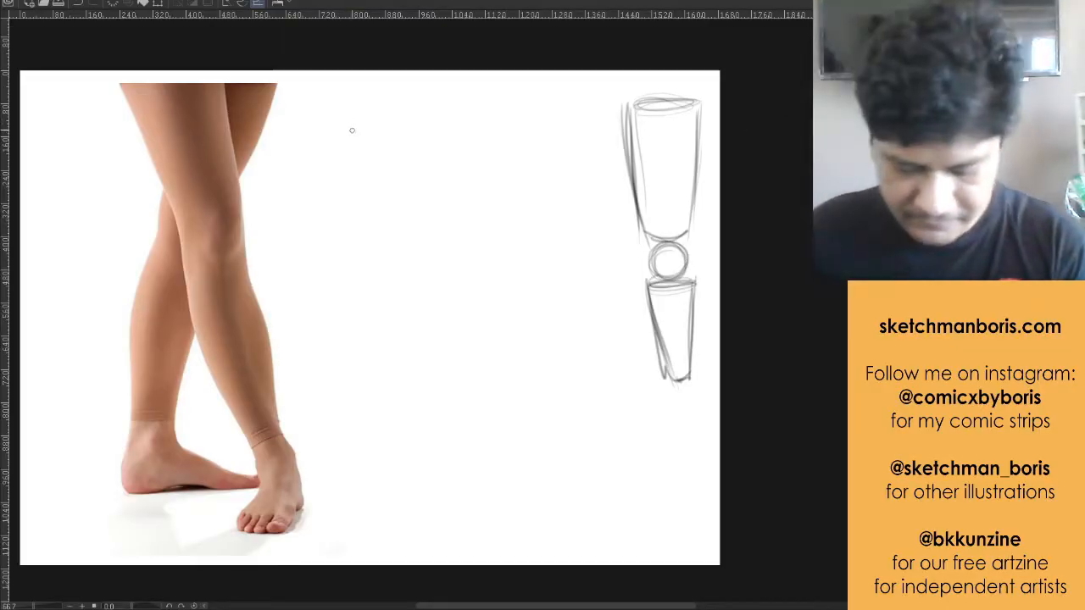
# Sketch the front leg's thigh as a large tilted, tapered cylinder beside the crossed-legs photo
pyautogui.moveTo(339, 94); pyautogui.dragTo(391, 234)
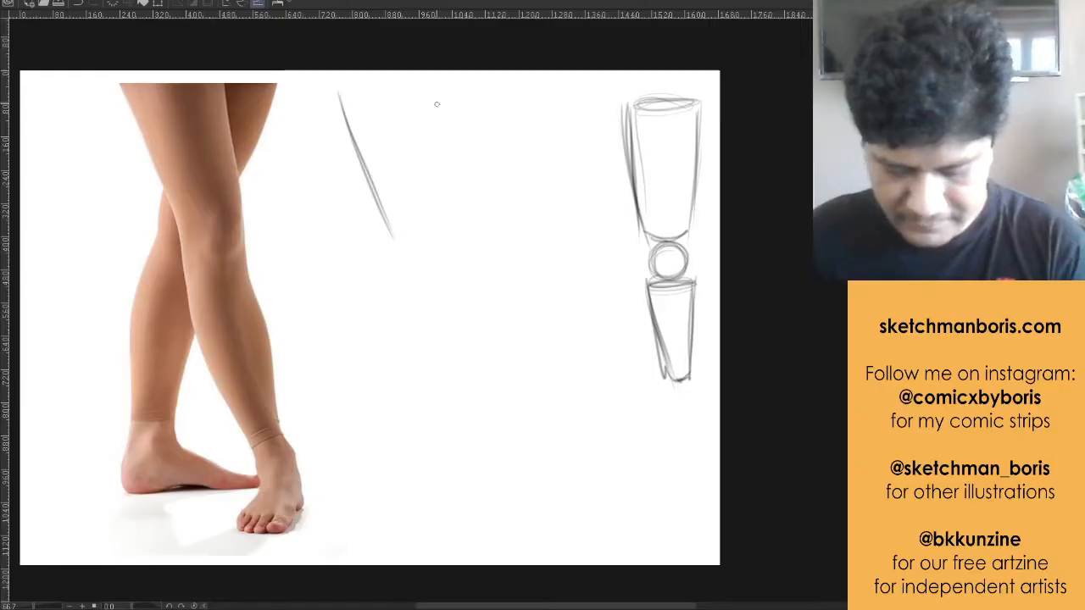
pyautogui.moveTo(436, 91)
pyautogui.mouseDown()
pyautogui.moveTo(459, 229)
pyautogui.moveTo(449, 242)
pyautogui.moveTo(450, 180)
pyautogui.mouseUp()
pyautogui.moveTo(344, 95)
pyautogui.mouseDown()
pyautogui.moveTo(420, 73)
pyautogui.moveTo(447, 133)
pyautogui.mouseUp()
# Add a knee ball and tapered lower-leg cylinder below the large thigh, with a centre axis line running through the leg
pyautogui.moveTo(412, 254)
pyautogui.mouseDown()
pyautogui.moveTo(431, 281)
pyautogui.moveTo(460, 270)
pyautogui.moveTo(417, 290)
pyautogui.moveTo(449, 383)
pyautogui.mouseUp()
pyautogui.moveTo(410, 284); pyautogui.dragTo(471, 434)
pyautogui.moveTo(475, 302); pyautogui.dragTo(492, 395)
pyautogui.moveTo(464, 278); pyautogui.dragTo(491, 437)
pyautogui.moveTo(368, 74); pyautogui.dragTo(479, 405)
pyautogui.moveTo(405, 161); pyautogui.dragTo(493, 431)
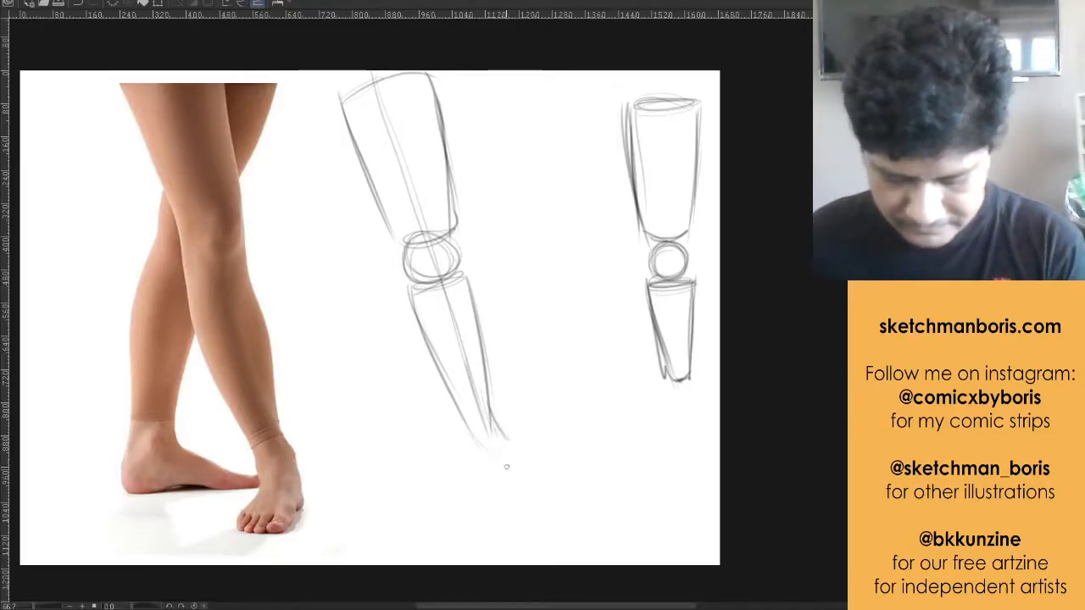
# Add a foot stub below the front leg's ankle, and sketch the back leg's thigh contour, knee and tapered lower leg crossing behind it
pyautogui.moveTo(465, 425); pyautogui.dragTo(473, 453)
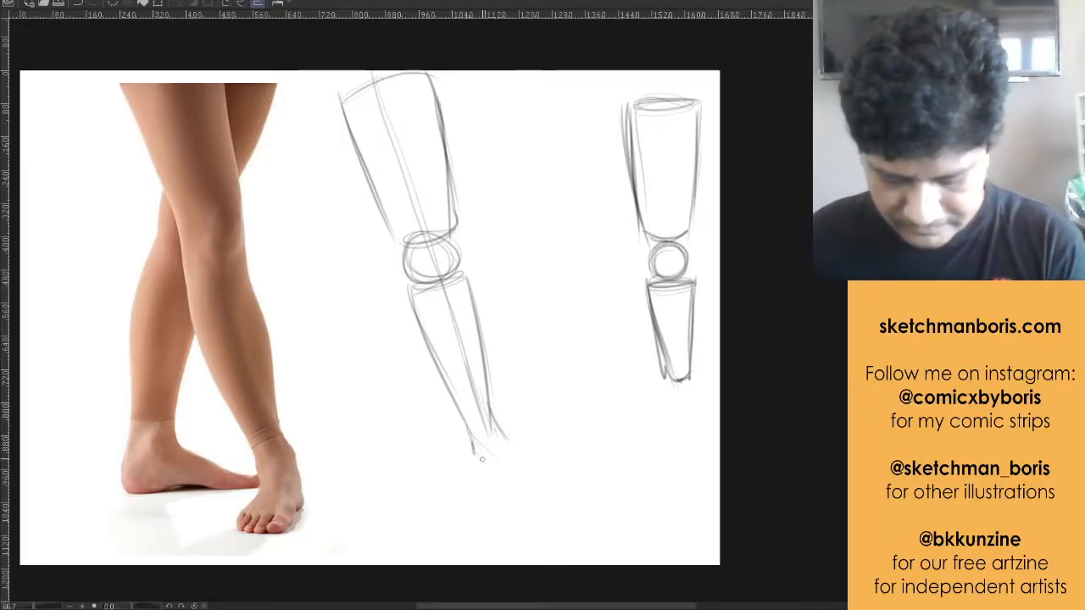
pyautogui.moveTo(479, 84); pyautogui.dragTo(454, 181)
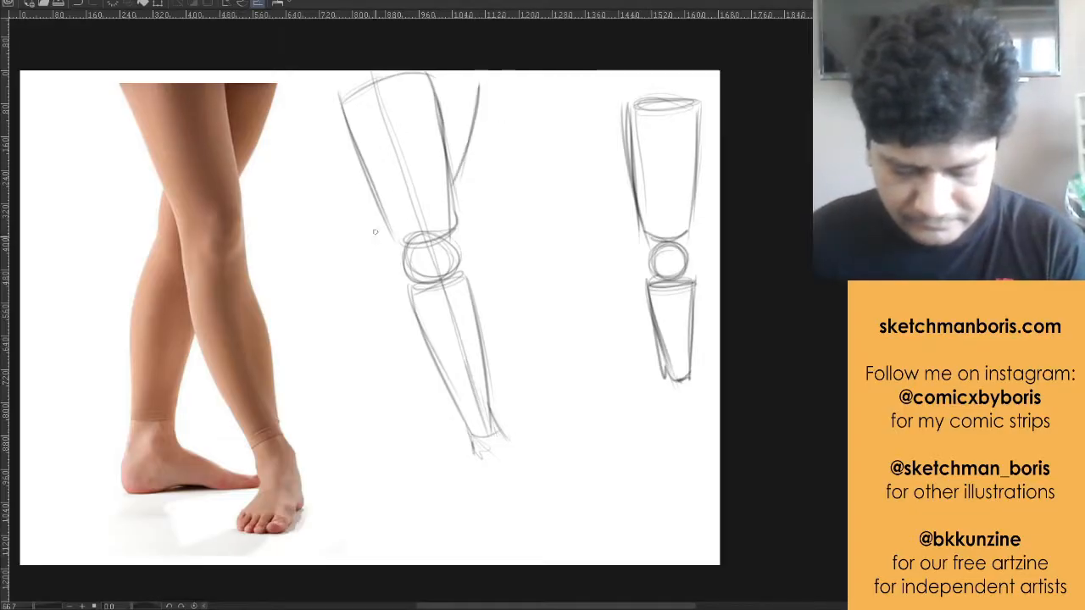
pyautogui.moveTo(379, 230); pyautogui.dragTo(388, 250)
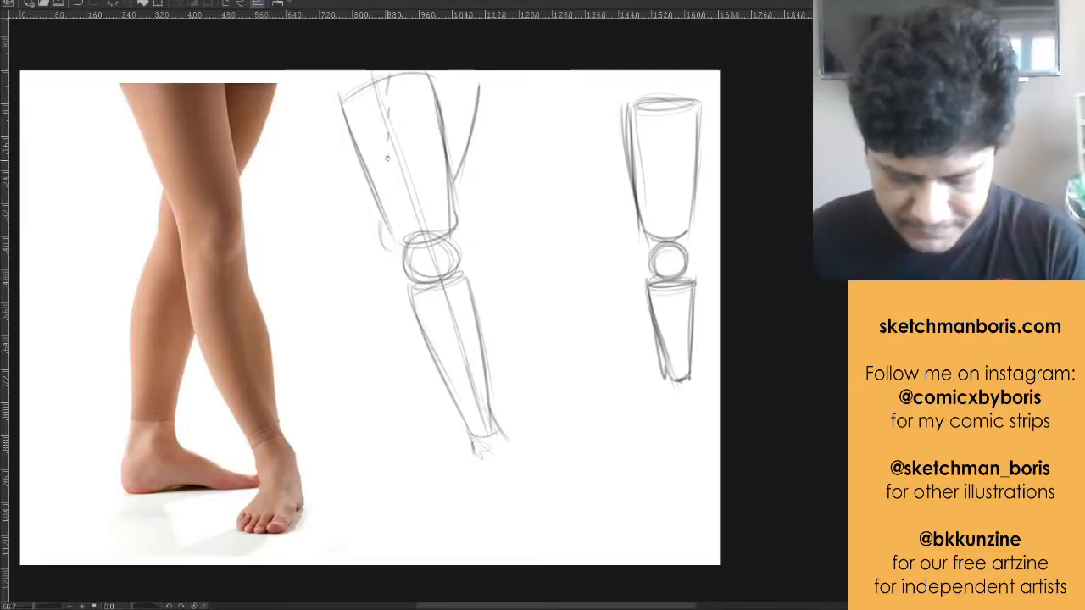
pyautogui.moveTo(388, 202)
pyautogui.mouseDown()
pyautogui.moveTo(436, 228)
pyautogui.moveTo(387, 263)
pyautogui.moveTo(392, 251)
pyautogui.moveTo(399, 259)
pyautogui.moveTo(384, 251)
pyautogui.moveTo(382, 228)
pyautogui.moveTo(396, 278)
pyautogui.moveTo(371, 271)
pyautogui.moveTo(366, 349)
pyautogui.mouseUp()
pyautogui.moveTo(371, 280); pyautogui.dragTo(367, 400)
pyautogui.moveTo(402, 361); pyautogui.dragTo(389, 405)
pyautogui.moveTo(415, 315); pyautogui.dragTo(388, 409)
pyautogui.moveTo(366, 305); pyautogui.dragTo(369, 407)
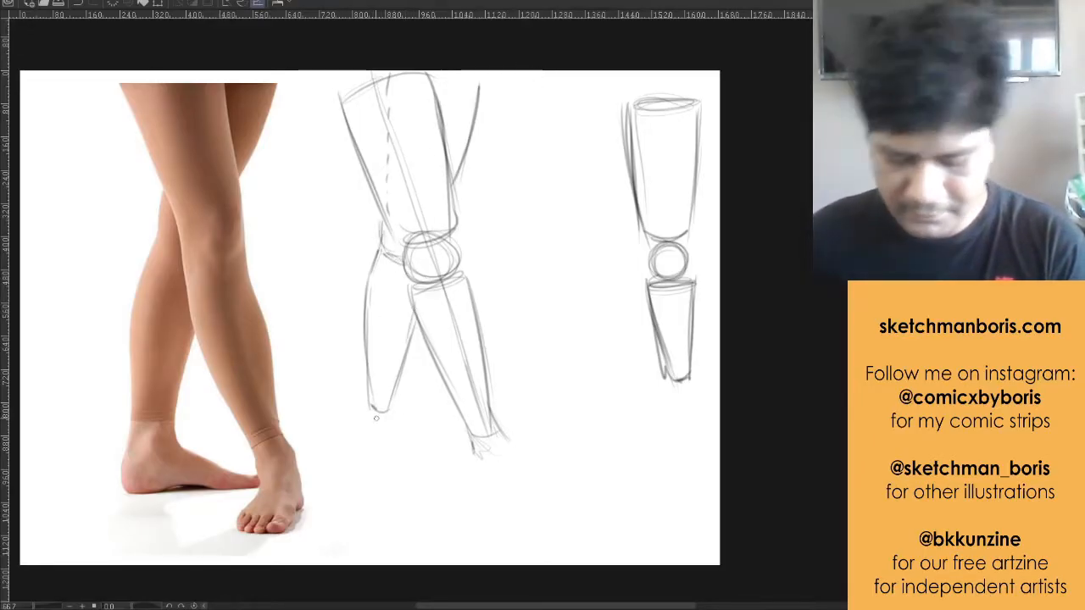
pyautogui.moveTo(363, 388)
pyautogui.mouseDown()
pyautogui.moveTo(371, 427)
pyautogui.moveTo(373, 403)
pyautogui.moveTo(399, 383)
pyautogui.mouseUp()
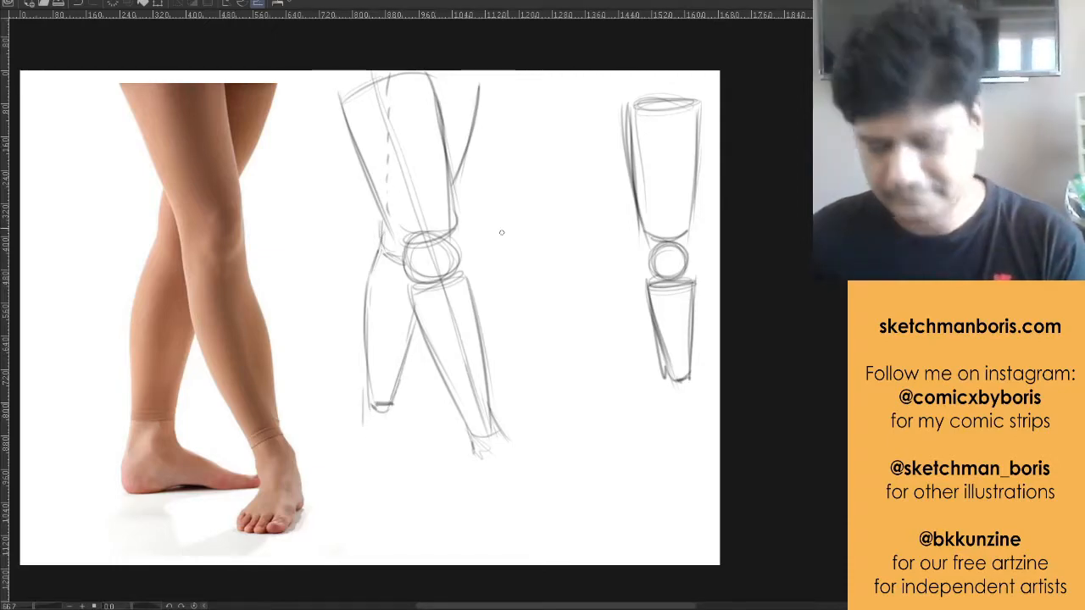
# Close the front ankle and draw darker, flowing outer contours over the cylinders and knees of both crossed legs
pyautogui.moveTo(473, 437); pyautogui.dragTo(489, 383)
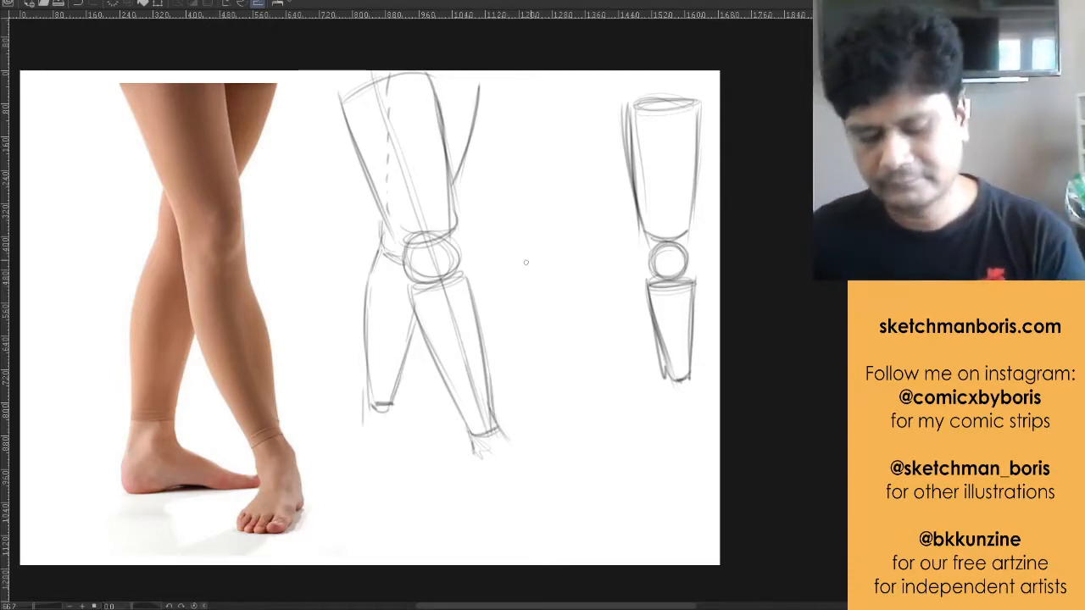
pyautogui.moveTo(434, 80)
pyautogui.mouseDown()
pyautogui.moveTo(455, 268)
pyautogui.moveTo(461, 249)
pyautogui.moveTo(485, 322)
pyautogui.moveTo(495, 420)
pyautogui.mouseUp()
pyautogui.moveTo(413, 262)
pyautogui.mouseDown()
pyautogui.moveTo(416, 328)
pyautogui.moveTo(405, 278)
pyautogui.moveTo(478, 439)
pyautogui.mouseUp()
pyautogui.moveTo(410, 290); pyautogui.dragTo(395, 216)
pyautogui.moveTo(405, 304); pyautogui.dragTo(356, 157)
pyautogui.moveTo(388, 221); pyautogui.dragTo(336, 85)
pyautogui.moveTo(452, 198); pyautogui.dragTo(479, 91)
pyautogui.moveTo(383, 225); pyautogui.dragTo(366, 320)
pyautogui.moveTo(366, 269); pyautogui.dragTo(372, 400)
pyautogui.moveTo(405, 329); pyautogui.dragTo(378, 417)
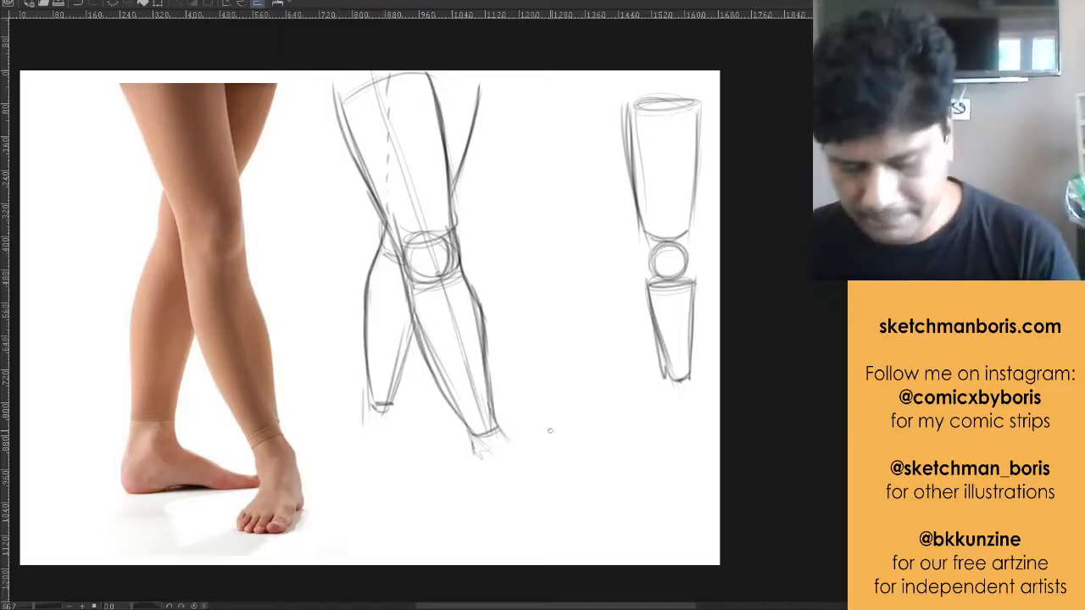
# On the arm page, sketch a shoulder ball beside the flexed-arm photo and trace the shoulder, upper-arm and forearm volumes over the photo
pyautogui.scroll(-2, 553, 361)
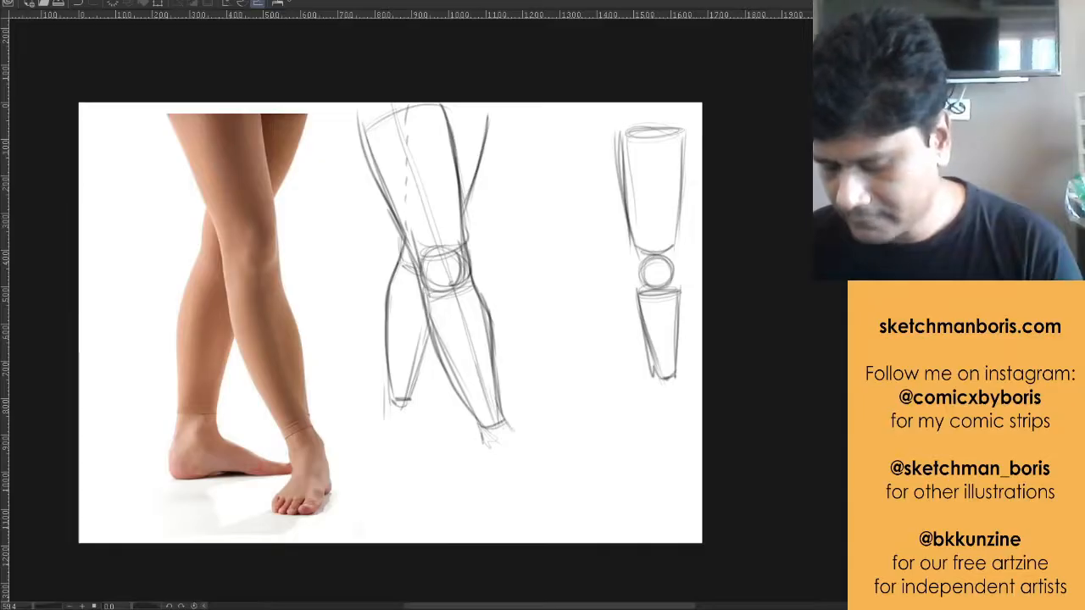
pyautogui.press('Delete')
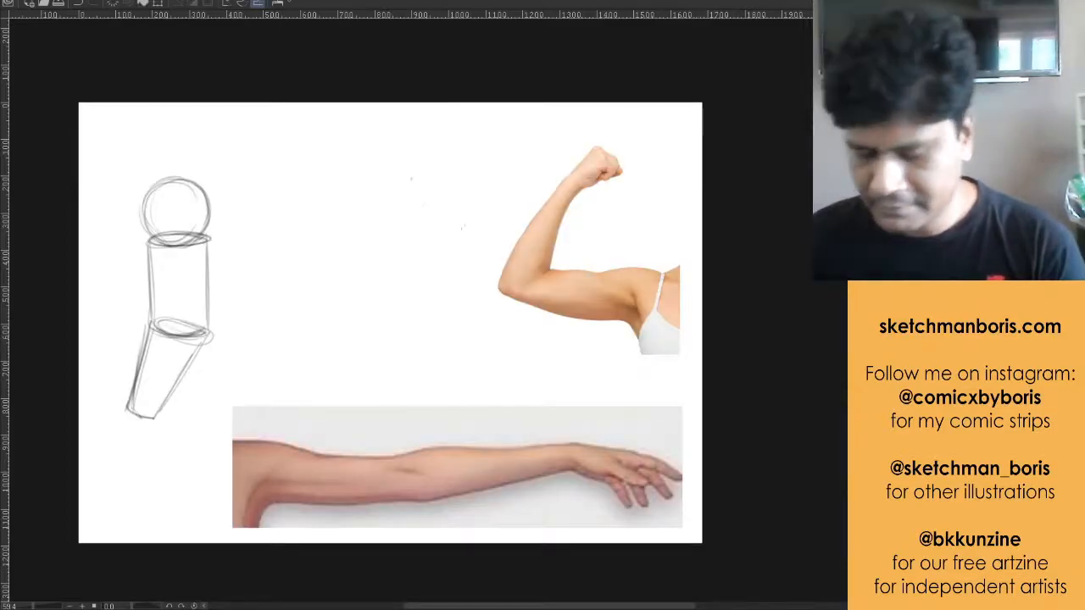
pyautogui.scroll(4, 426, 216)
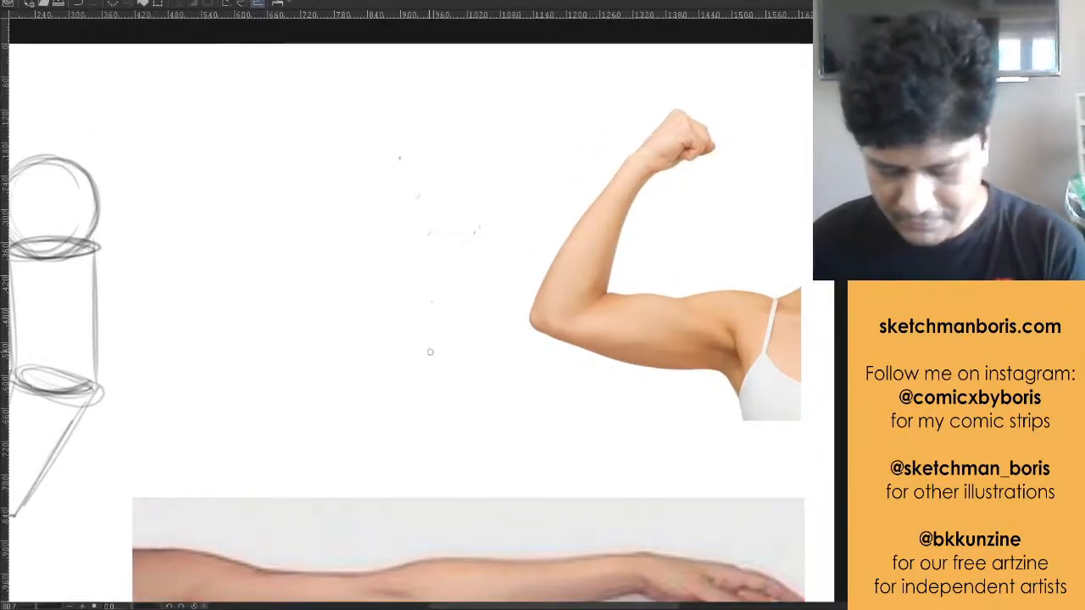
pyautogui.moveTo(430, 291)
pyautogui.mouseDown()
pyautogui.moveTo(463, 365)
pyautogui.moveTo(488, 313)
pyautogui.moveTo(431, 300)
pyautogui.moveTo(411, 337)
pyautogui.moveTo(472, 354)
pyautogui.moveTo(479, 307)
pyautogui.mouseUp()
pyautogui.moveTo(720, 285)
pyautogui.mouseDown()
pyautogui.moveTo(771, 331)
pyautogui.moveTo(765, 311)
pyautogui.moveTo(729, 288)
pyautogui.moveTo(688, 323)
pyautogui.mouseUp()
pyautogui.moveTo(617, 298)
pyautogui.mouseDown()
pyautogui.moveTo(695, 296)
pyautogui.moveTo(672, 295)
pyautogui.moveTo(695, 295)
pyautogui.moveTo(690, 365)
pyautogui.moveTo(594, 338)
pyautogui.moveTo(695, 369)
pyautogui.mouseUp()
pyautogui.moveTo(534, 305)
pyautogui.mouseDown()
pyautogui.moveTo(587, 298)
pyautogui.moveTo(543, 304)
pyautogui.moveTo(614, 185)
pyautogui.moveTo(579, 224)
pyautogui.moveTo(625, 188)
pyautogui.moveTo(608, 294)
pyautogui.mouseUp()
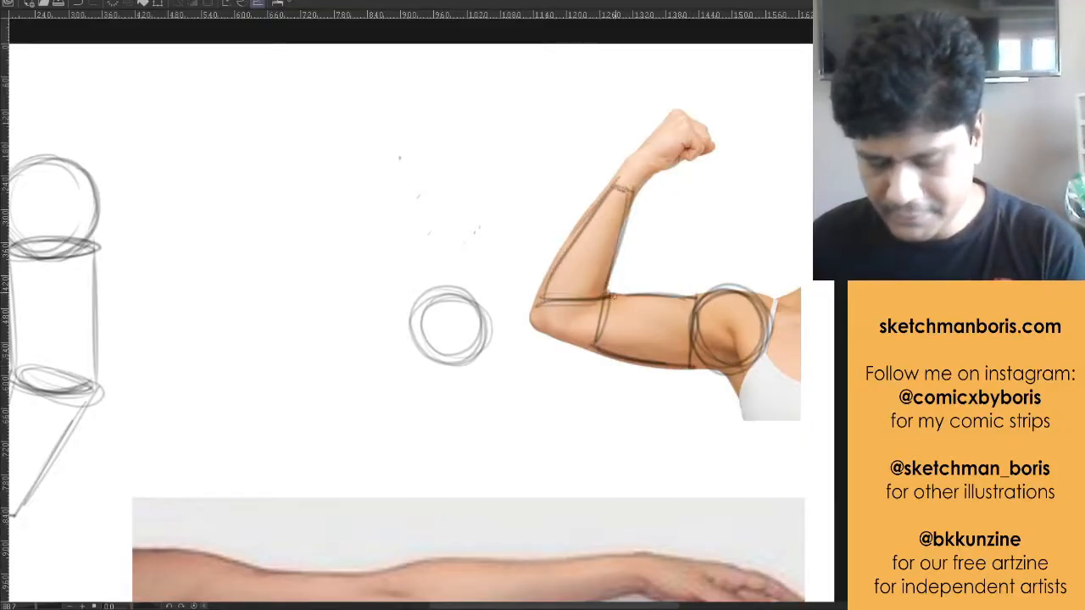
# Reinforce the shoulder ball beside the flexed-arm photo and attach a horizontal upper-arm cylinder to it
pyautogui.moveTo(435, 313)
pyautogui.mouseDown()
pyautogui.moveTo(436, 292)
pyautogui.moveTo(479, 347)
pyautogui.mouseUp()
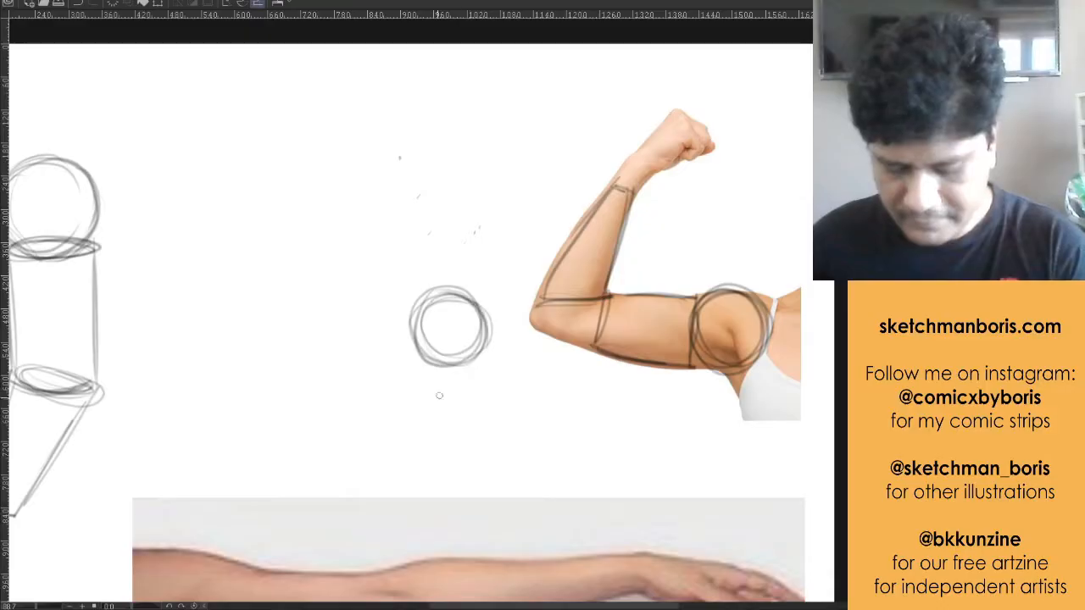
pyautogui.moveTo(344, 302); pyautogui.dragTo(474, 297)
pyautogui.moveTo(410, 308)
pyautogui.mouseDown()
pyautogui.moveTo(411, 370)
pyautogui.moveTo(411, 352)
pyautogui.mouseUp()
pyautogui.moveTo(327, 358); pyautogui.dragTo(419, 360)
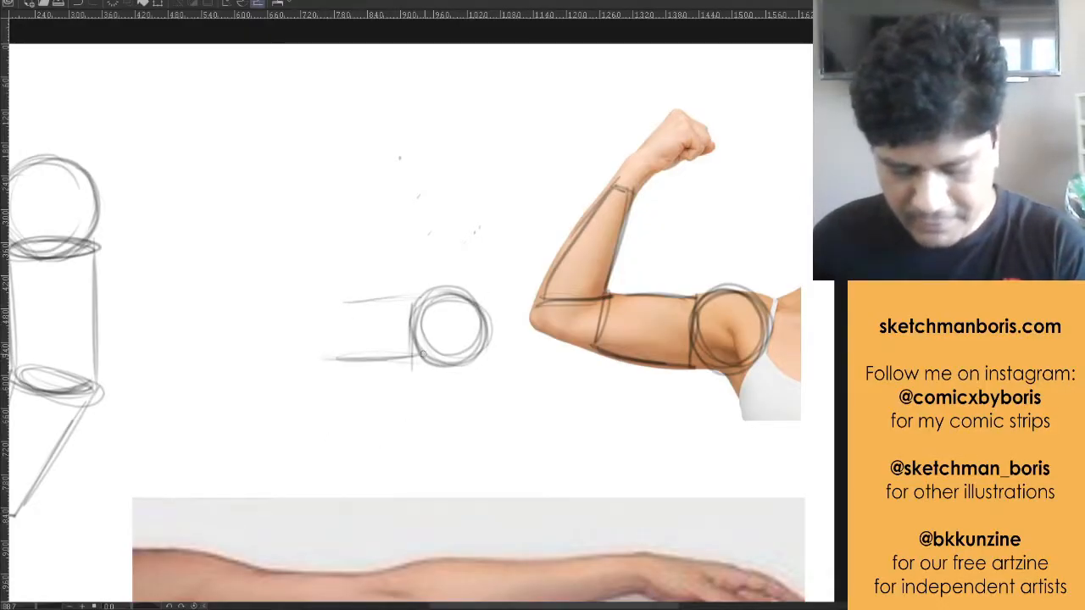
pyautogui.moveTo(334, 297)
pyautogui.mouseDown()
pyautogui.moveTo(417, 293)
pyautogui.moveTo(323, 302)
pyautogui.moveTo(330, 360)
pyautogui.mouseUp()
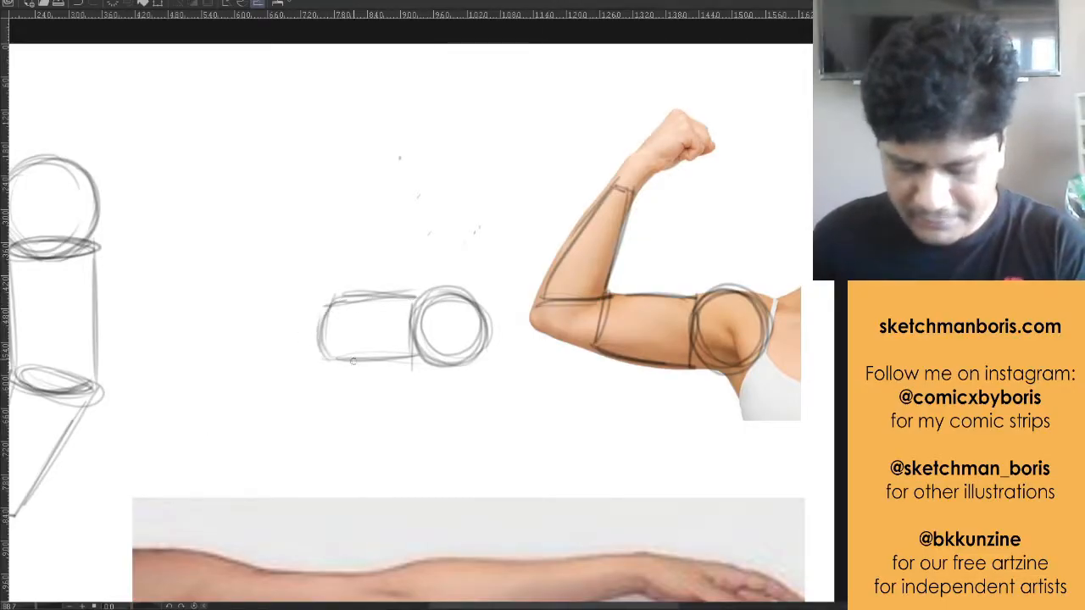
# Sketch an upright, tapered forearm cylinder at the upper arm's far end and join the two with an elbow block
pyautogui.moveTo(273, 301); pyautogui.dragTo(330, 295)
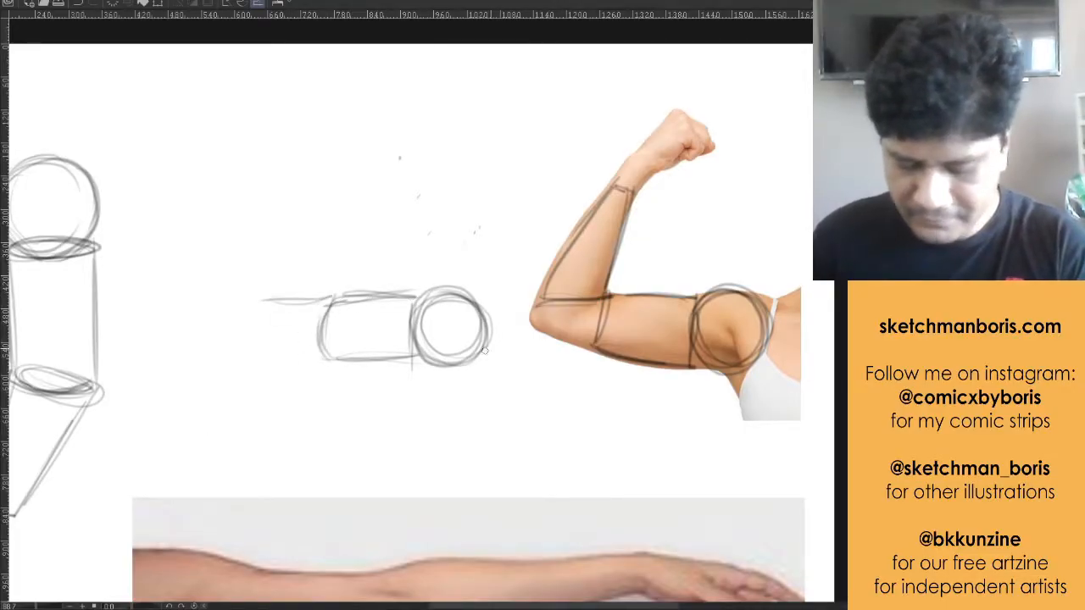
pyautogui.moveTo(264, 301)
pyautogui.mouseDown()
pyautogui.moveTo(332, 293)
pyautogui.moveTo(264, 299)
pyautogui.moveTo(323, 186)
pyautogui.mouseUp()
pyautogui.moveTo(331, 297); pyautogui.dragTo(342, 190)
pyautogui.moveTo(333, 266); pyautogui.dragTo(338, 181)
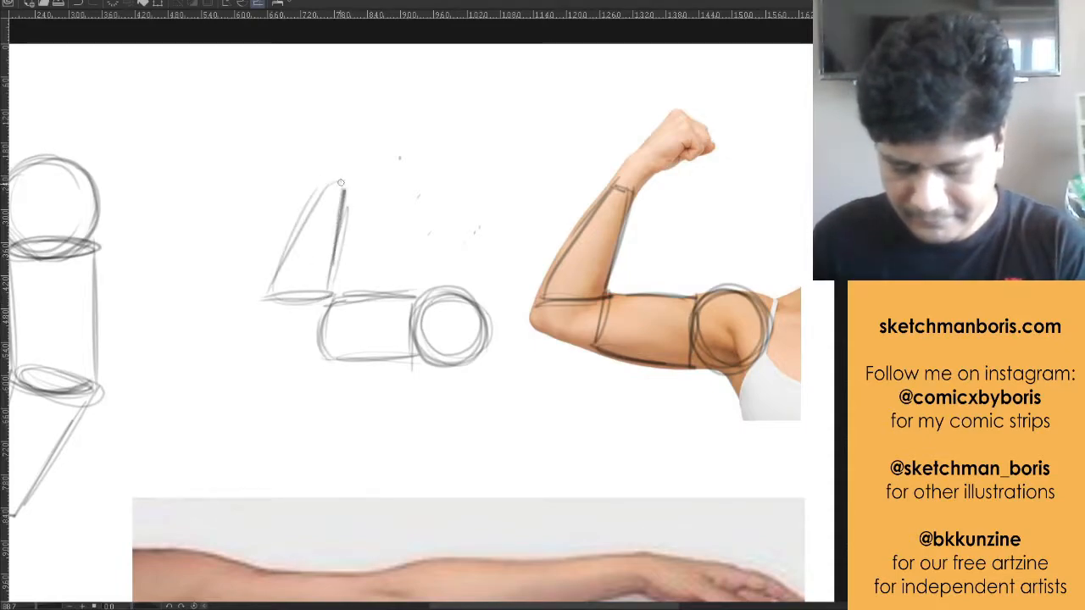
pyautogui.moveTo(266, 298); pyautogui.dragTo(259, 349)
pyautogui.moveTo(261, 347); pyautogui.dragTo(338, 357)
pyautogui.moveTo(336, 279); pyautogui.dragTo(330, 319)
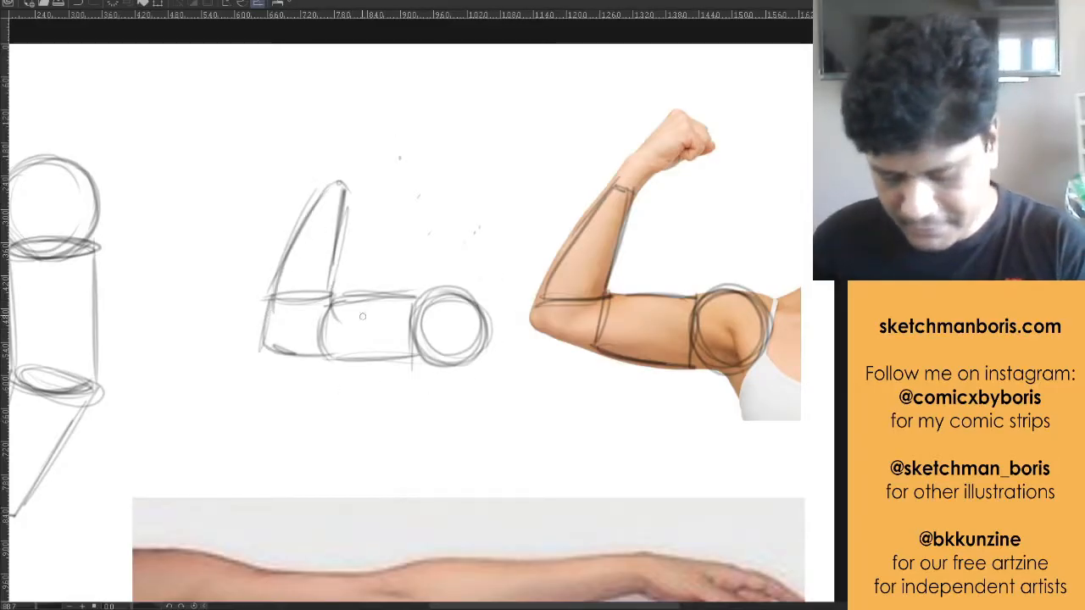
# Darken the outer contours of the sketched flexed arm with armpit lines, and erase the construction lines inside the shoulder and elbow
pyautogui.moveTo(348, 200)
pyautogui.mouseDown()
pyautogui.moveTo(331, 302)
pyautogui.moveTo(412, 296)
pyautogui.moveTo(464, 276)
pyautogui.moveTo(504, 318)
pyautogui.mouseUp()
pyautogui.moveTo(430, 326); pyautogui.dragTo(462, 381)
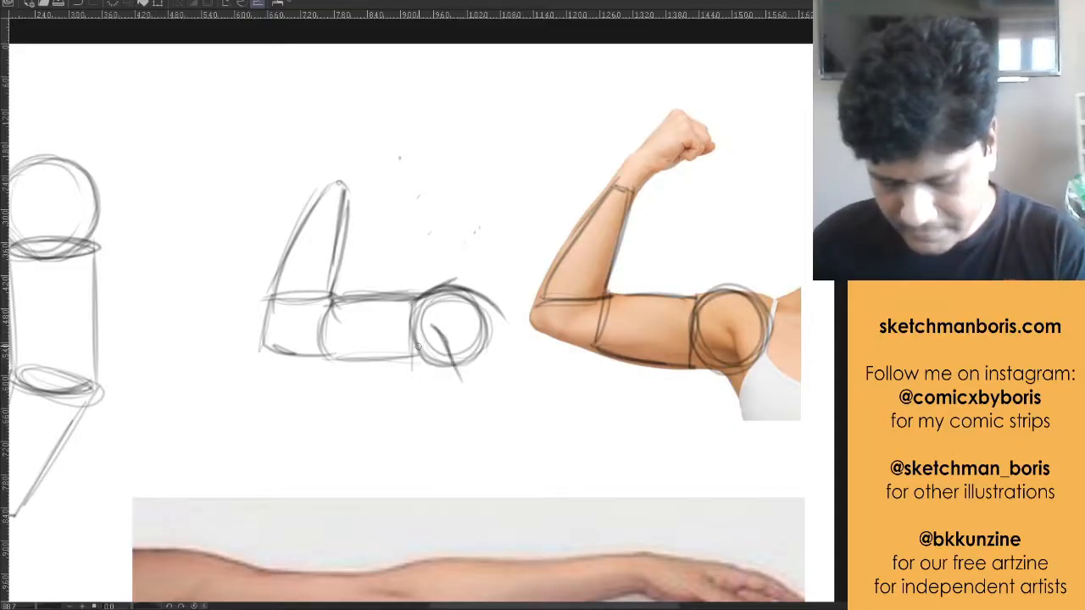
pyautogui.moveTo(417, 348); pyautogui.dragTo(468, 399)
pyautogui.moveTo(273, 349); pyautogui.dragTo(421, 361)
pyautogui.moveTo(322, 355)
pyautogui.mouseDown()
pyautogui.moveTo(273, 345)
pyautogui.moveTo(270, 305)
pyautogui.moveTo(332, 186)
pyautogui.mouseUp()
pyautogui.moveTo(334, 272); pyautogui.dragTo(344, 185)
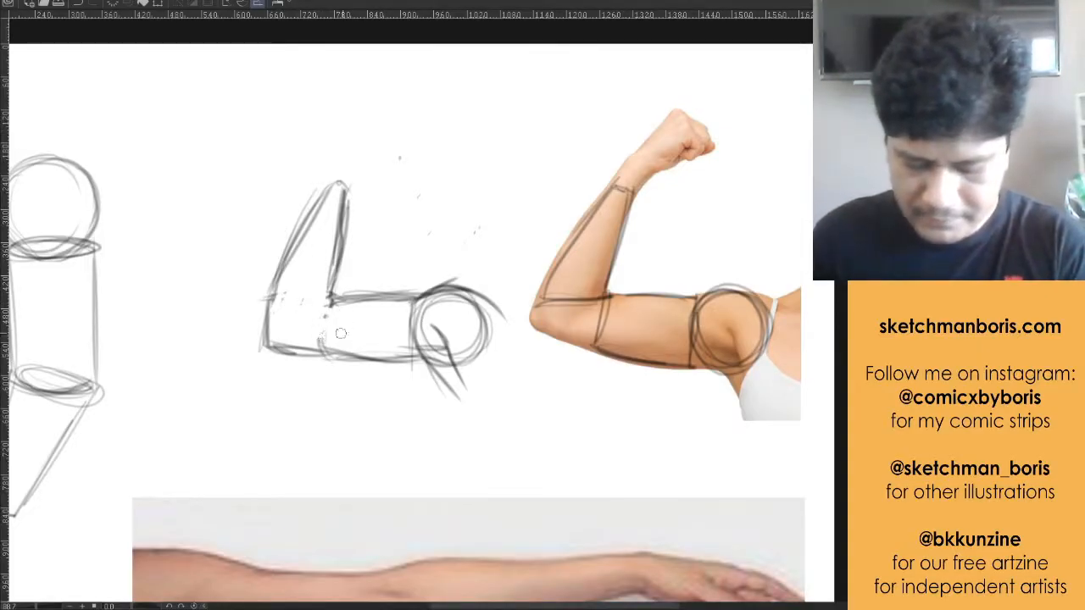
pyautogui.moveTo(410, 312)
pyautogui.mouseDown()
pyautogui.moveTo(443, 298)
pyautogui.moveTo(414, 322)
pyautogui.moveTo(423, 347)
pyautogui.moveTo(445, 349)
pyautogui.moveTo(424, 331)
pyautogui.moveTo(481, 310)
pyautogui.mouseUp()
pyautogui.moveTo(491, 343)
pyautogui.mouseDown()
pyautogui.moveTo(466, 363)
pyautogui.moveTo(430, 351)
pyautogui.moveTo(453, 363)
pyautogui.mouseUp()
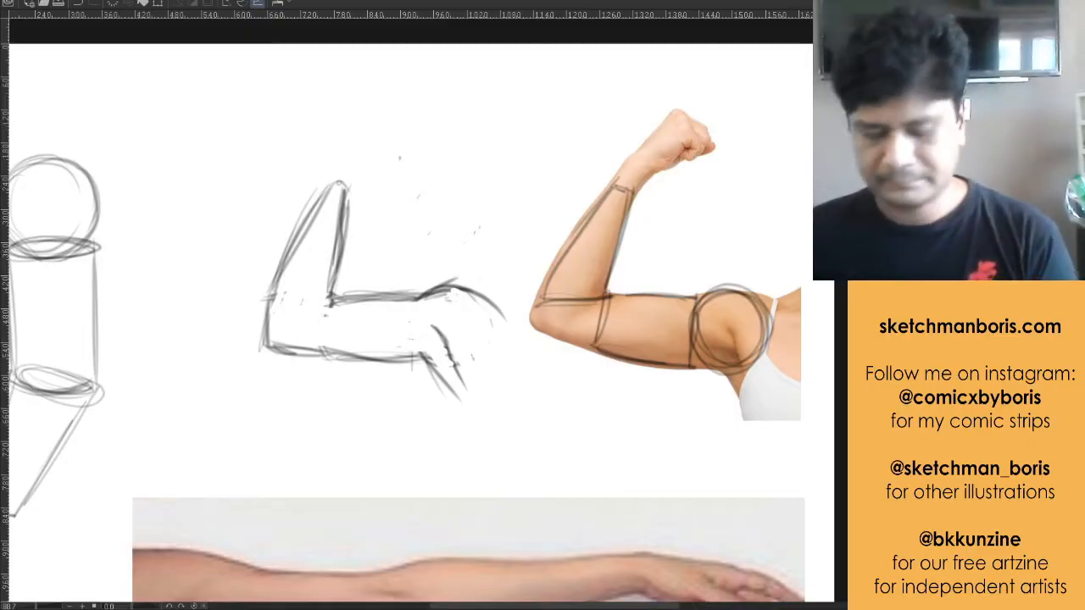
# Clear the arm studies and photos from view to leave a blank page
pyautogui.scroll(-3, 465, 116)
pyautogui.scroll(1, 443, 191)
pyautogui.scroll(-2, 428, 267)
pyautogui.scroll(1, 432, 264)
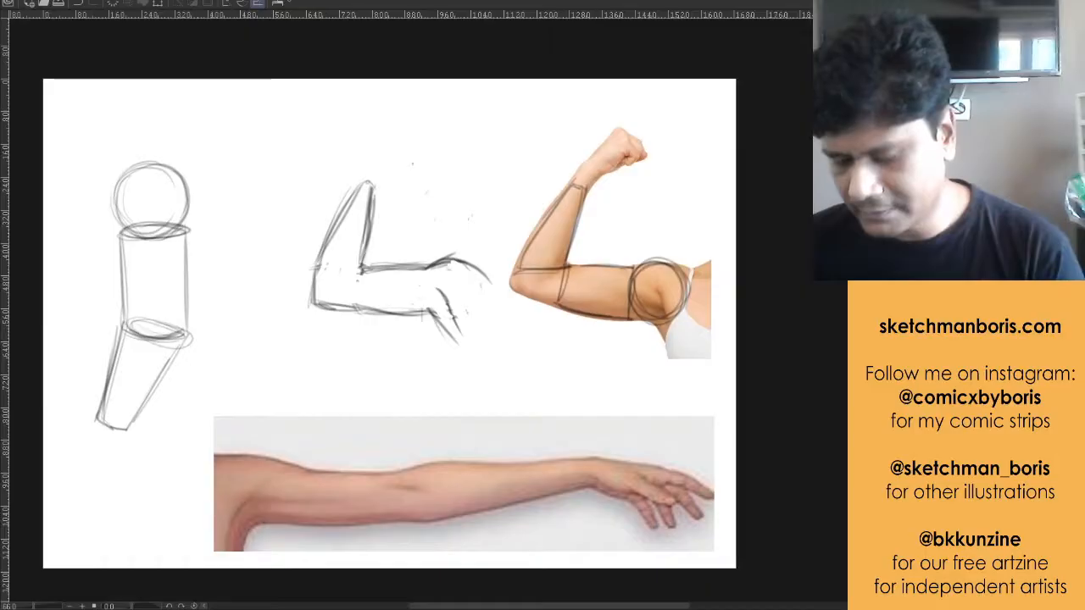
pyautogui.press('Delete')
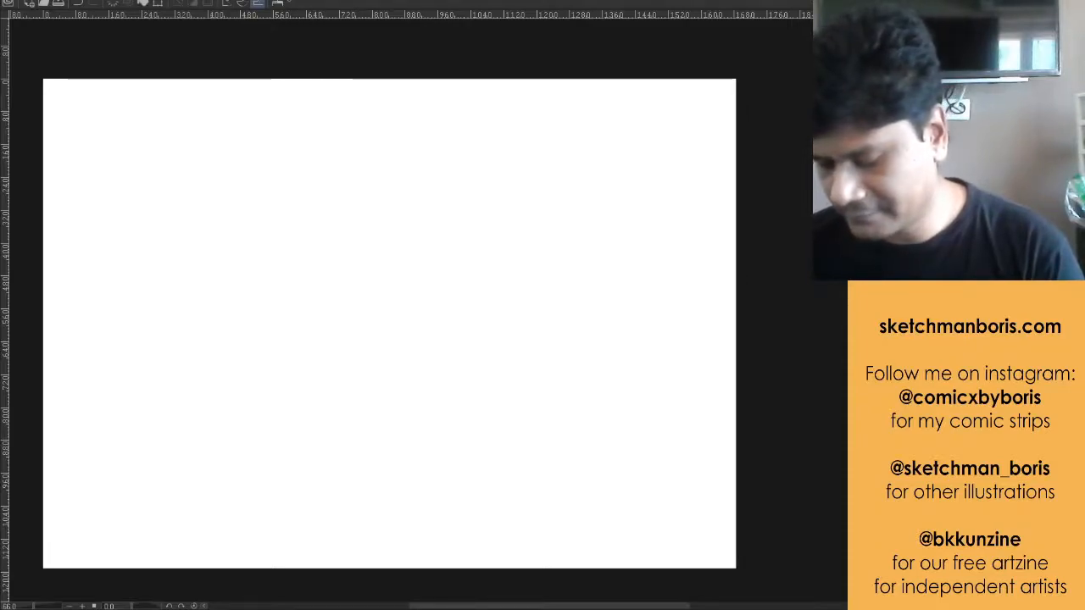
# Sketch a stick figure's oval head, neck, shoulder line, spine and hip line, with dots marking the shoulder and hip joints
pyautogui.moveTo(612, 606); pyautogui.dragTo(591, 606)
pyautogui.scroll(3, 266, 314)
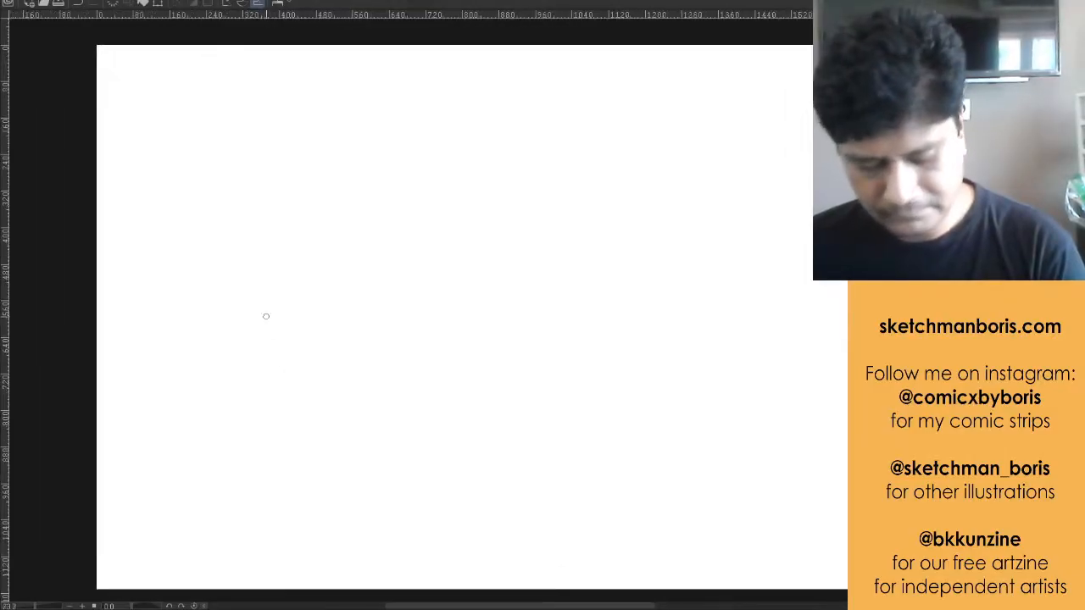
pyautogui.scroll(-1, 263, 307)
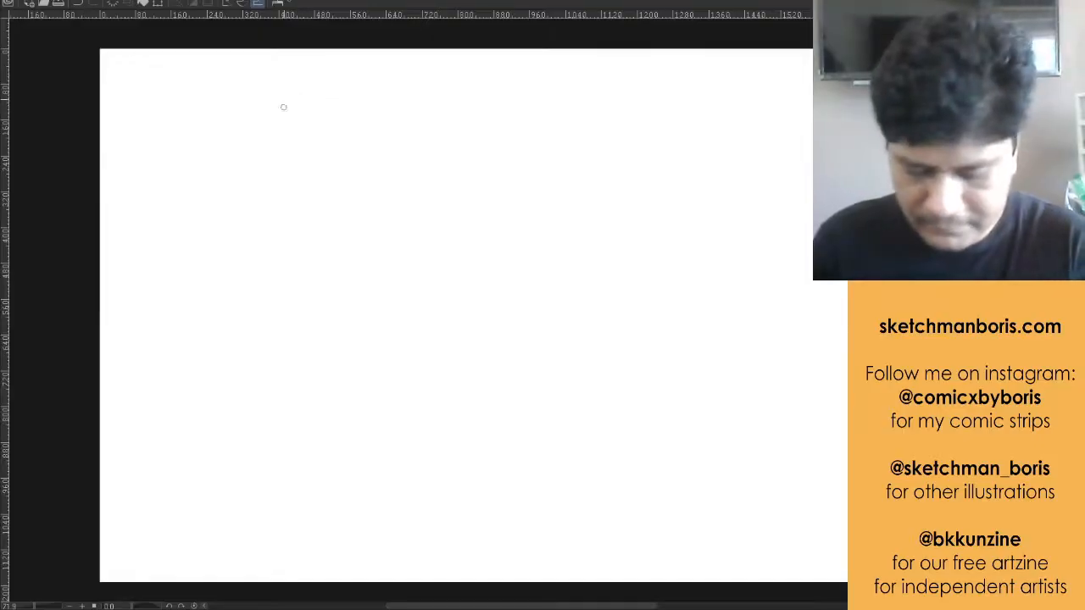
pyautogui.moveTo(284, 111)
pyautogui.mouseDown()
pyautogui.moveTo(312, 133)
pyautogui.moveTo(325, 96)
pyautogui.mouseUp()
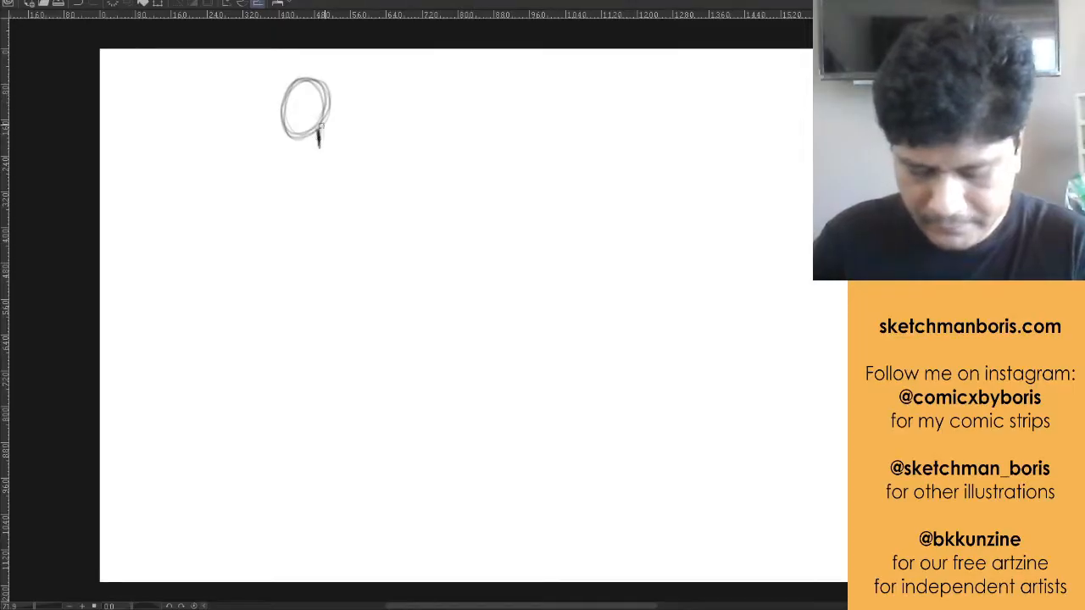
pyautogui.moveTo(264, 153); pyautogui.dragTo(378, 149)
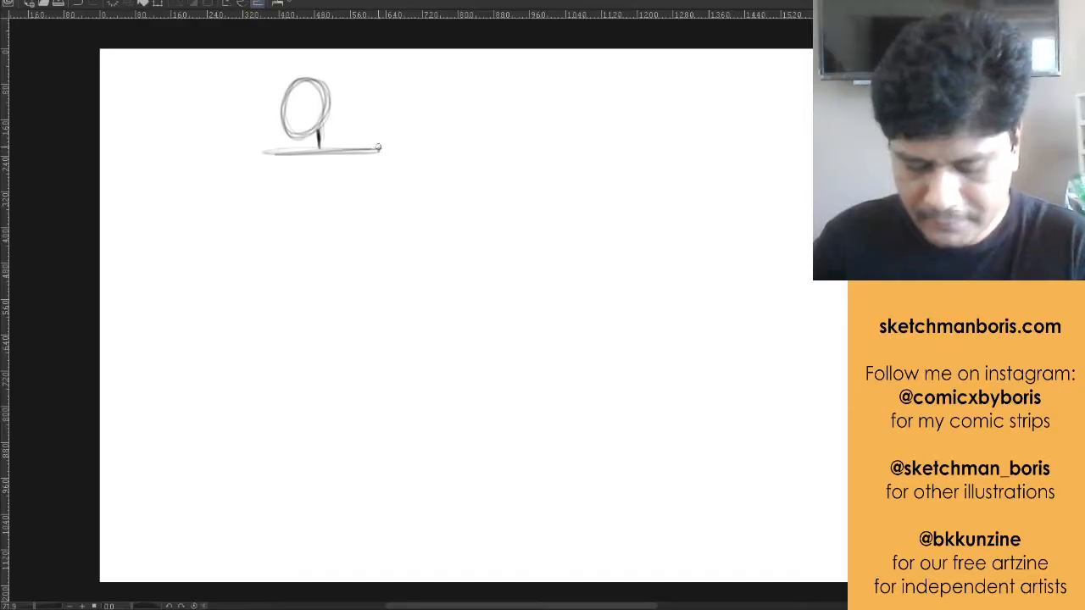
pyautogui.moveTo(267, 154)
pyautogui.mouseDown()
pyautogui.moveTo(319, 261)
pyautogui.moveTo(318, 154)
pyautogui.moveTo(319, 251)
pyautogui.mouseUp()
pyautogui.moveTo(318, 153)
pyautogui.mouseDown()
pyautogui.moveTo(338, 277)
pyautogui.moveTo(287, 280)
pyautogui.moveTo(373, 273)
pyautogui.mouseUp()
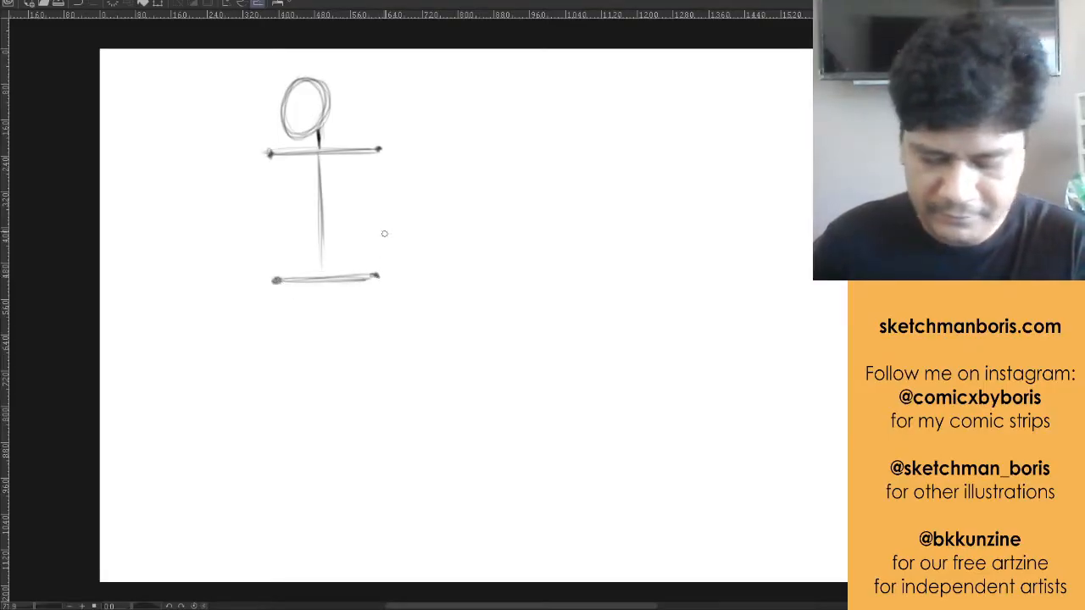
# Complete the stick figure with line legs, knee joints and feet, plus arms with elbow joints, wrists and hands
pyautogui.moveTo(274, 282); pyautogui.dragTo(301, 378)
pyautogui.moveTo(375, 271); pyautogui.dragTo(392, 363)
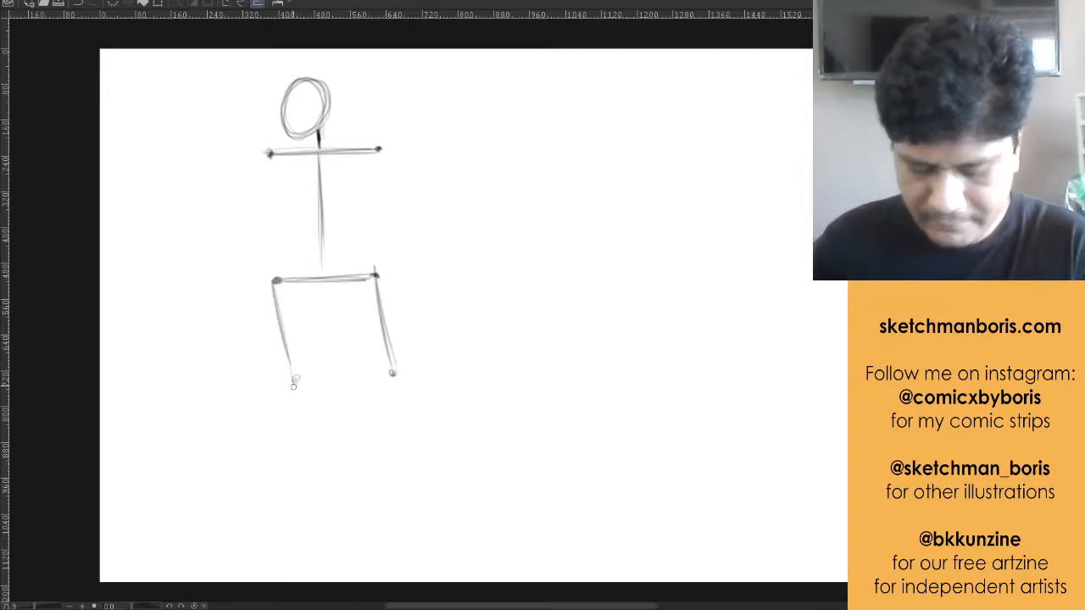
pyautogui.moveTo(295, 380); pyautogui.dragTo(311, 471)
pyautogui.moveTo(393, 372); pyautogui.dragTo(407, 464)
pyautogui.moveTo(310, 472); pyautogui.dragTo(277, 506)
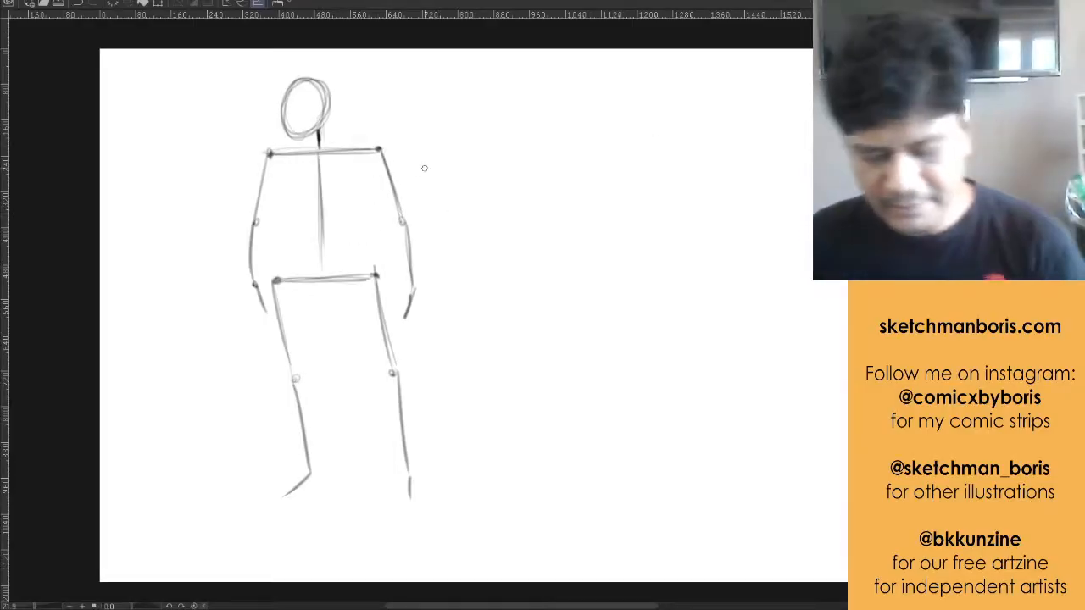
# Duplicate the stick figure and place the copy beside the original at the same height
pyautogui.scroll(-3, 416, 176)
pyautogui.scroll(3, 417, 184)
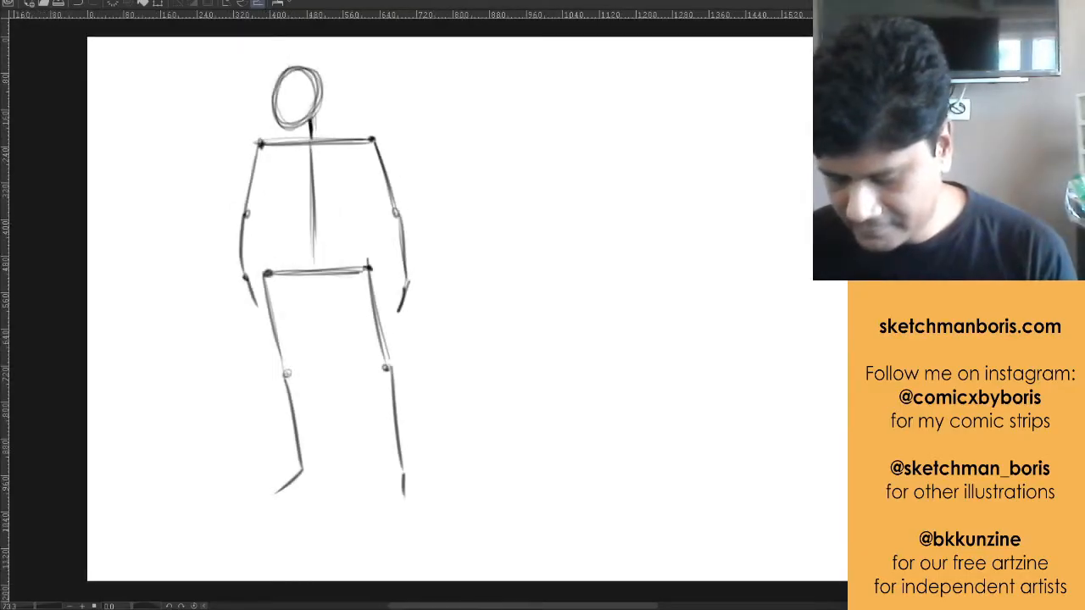
pyautogui.moveTo(350, 222); pyautogui.dragTo(637, 247)
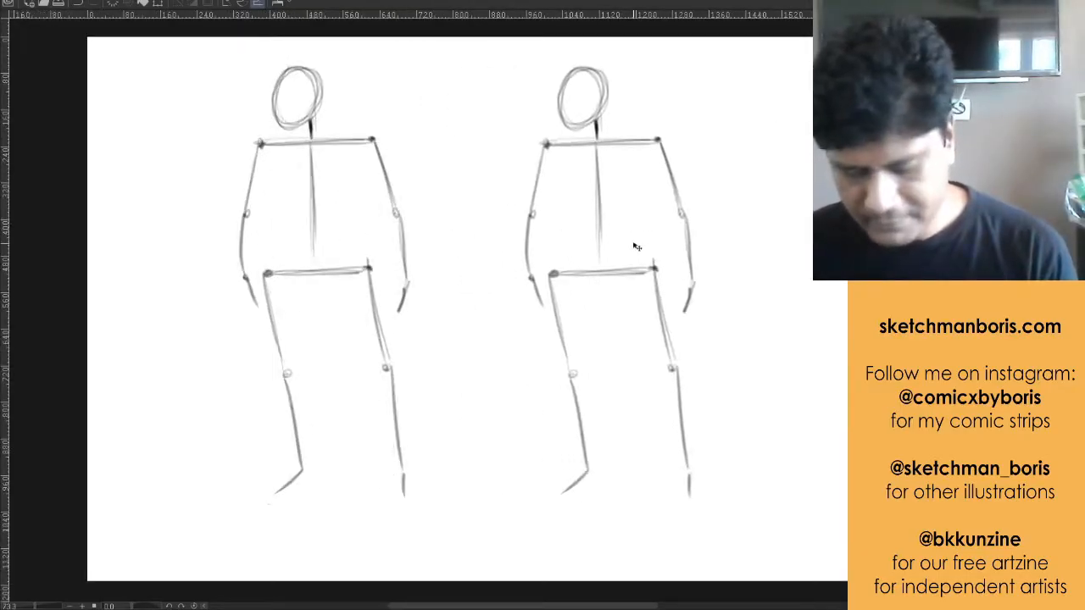
# Outline the top and sides of a chest box on the copied stick figure, plus a facing-direction arrow beside the head
pyautogui.scroll(1, 609, 183)
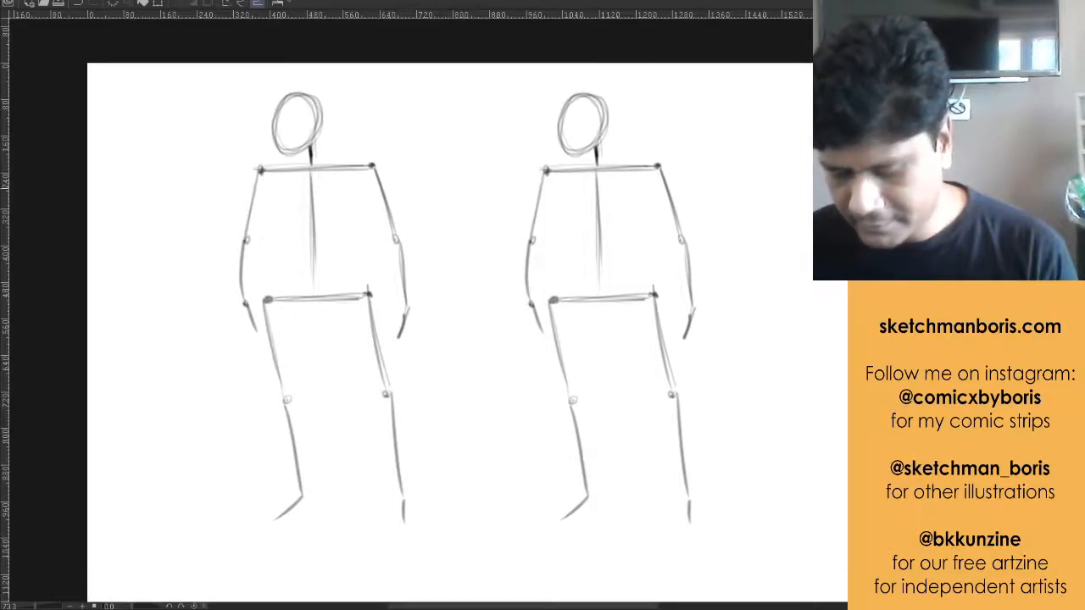
pyautogui.scroll(2, 610, 183)
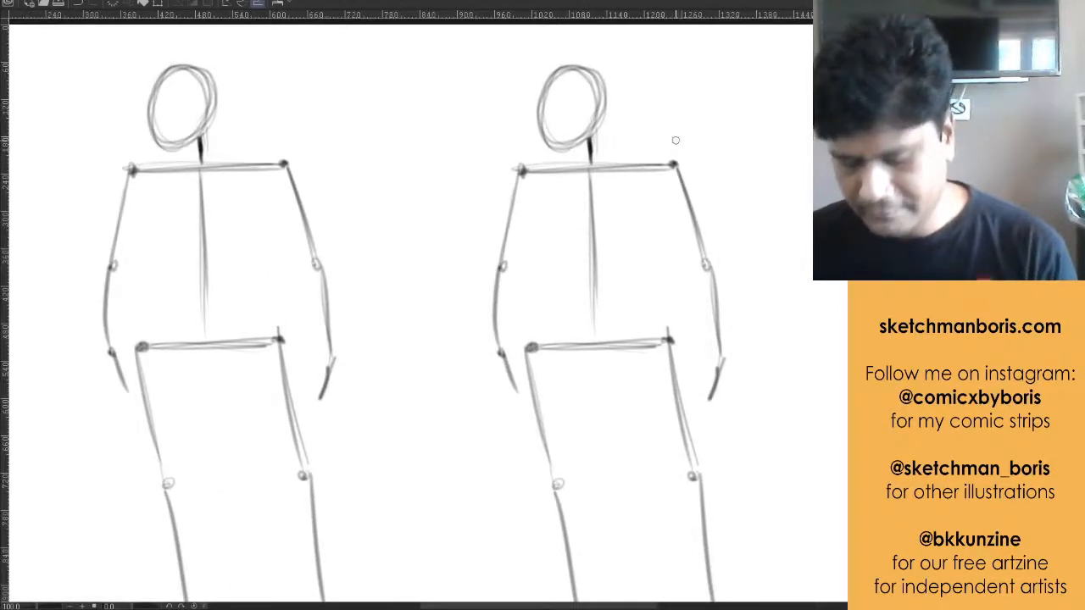
pyautogui.scroll(2, 683, 157)
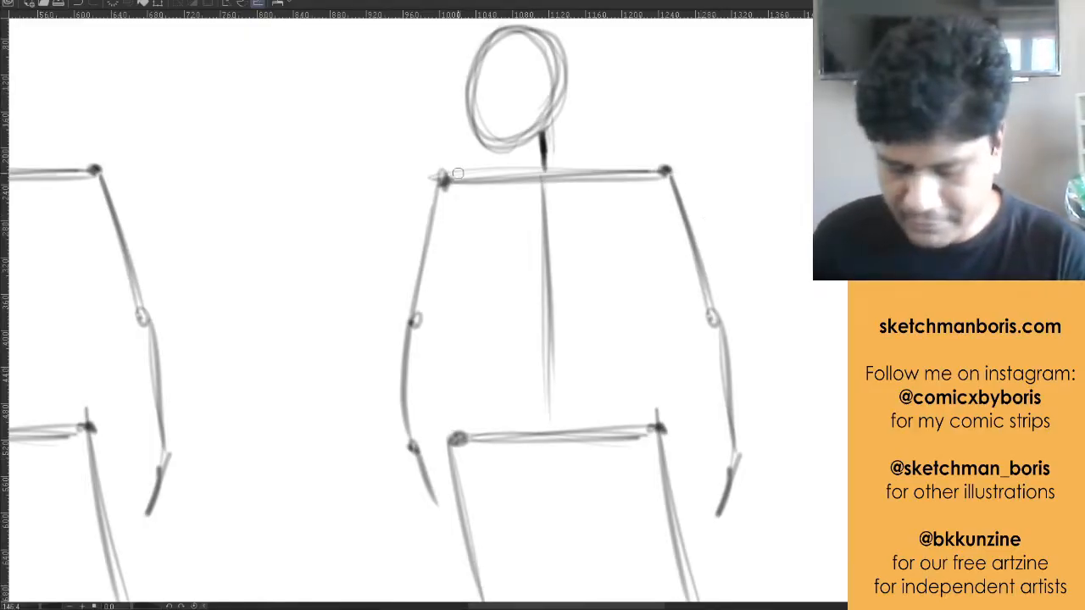
pyautogui.moveTo(449, 183); pyautogui.dragTo(469, 279)
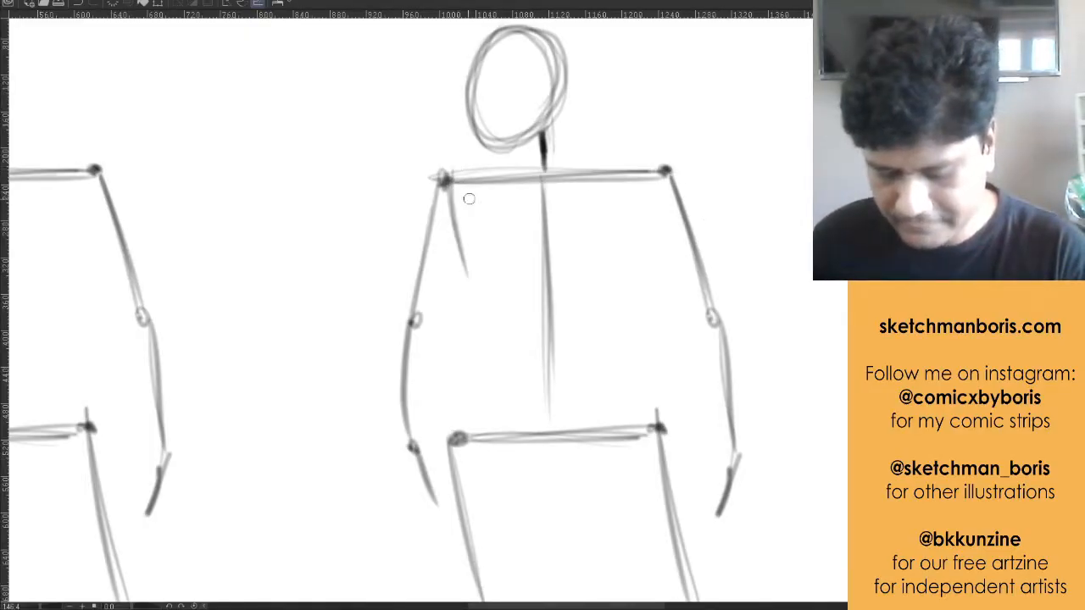
pyautogui.moveTo(453, 178); pyautogui.dragTo(601, 162)
pyautogui.moveTo(500, 171)
pyautogui.mouseDown()
pyautogui.moveTo(644, 167)
pyautogui.moveTo(661, 185)
pyautogui.moveTo(643, 182)
pyautogui.moveTo(643, 203)
pyautogui.moveTo(652, 163)
pyautogui.moveTo(641, 246)
pyautogui.mouseUp()
pyautogui.moveTo(653, 169); pyautogui.dragTo(634, 289)
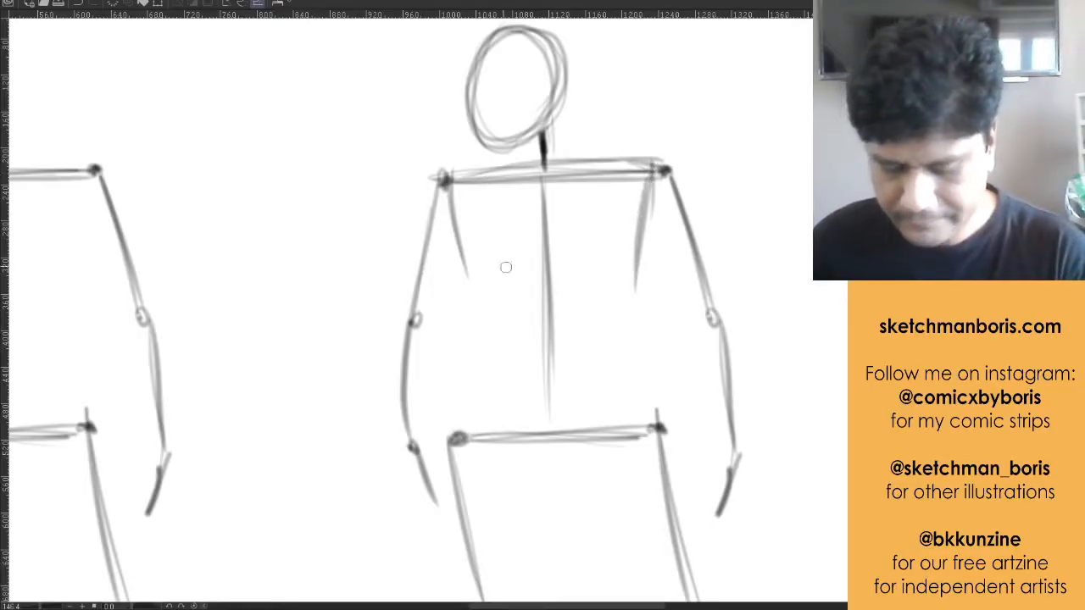
pyautogui.moveTo(458, 178)
pyautogui.mouseDown()
pyautogui.moveTo(464, 295)
pyautogui.moveTo(636, 289)
pyautogui.mouseUp()
pyautogui.moveTo(468, 176); pyautogui.dragTo(644, 170)
pyautogui.moveTo(403, 125); pyautogui.dragTo(357, 128)
pyautogui.moveTo(436, 123)
pyautogui.mouseDown()
pyautogui.moveTo(390, 125)
pyautogui.moveTo(379, 137)
pyautogui.mouseUp()
# Darken the chest box's edges and close it with a curved lower edge and a narrow side plane
pyautogui.moveTo(464, 185); pyautogui.dragTo(458, 271)
pyautogui.moveTo(458, 180); pyautogui.dragTo(462, 292)
pyautogui.moveTo(449, 175)
pyautogui.mouseDown()
pyautogui.moveTo(488, 169)
pyautogui.moveTo(661, 171)
pyautogui.moveTo(647, 198)
pyautogui.moveTo(642, 171)
pyautogui.moveTo(657, 264)
pyautogui.mouseUp()
pyautogui.moveTo(652, 174)
pyautogui.mouseDown()
pyautogui.moveTo(662, 300)
pyautogui.moveTo(632, 292)
pyautogui.mouseUp()
pyautogui.moveTo(462, 286); pyautogui.dragTo(636, 294)
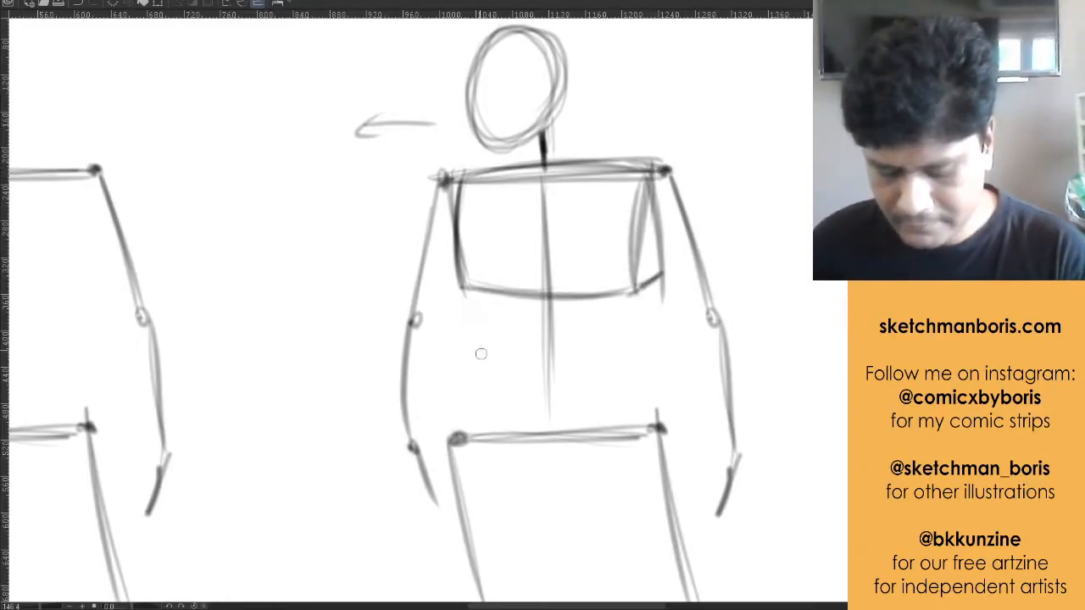
# Draw the waist contours on both sides, tapering inward below the chest box and flaring out to the hip joints
pyautogui.moveTo(466, 289); pyautogui.dragTo(490, 376)
pyautogui.moveTo(466, 312)
pyautogui.mouseDown()
pyautogui.moveTo(475, 347)
pyautogui.moveTo(462, 428)
pyautogui.mouseUp()
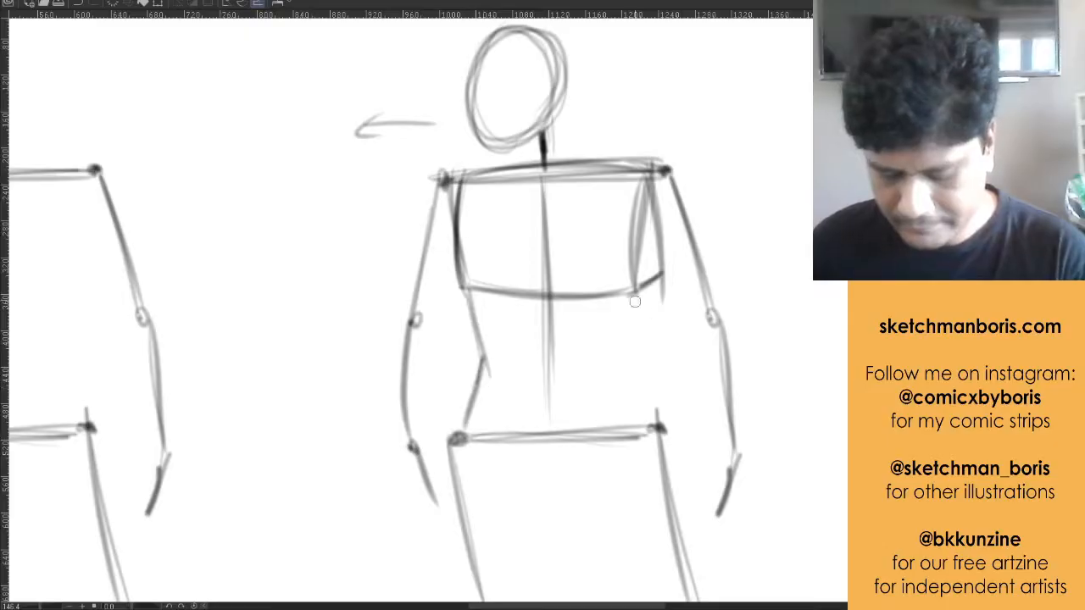
pyautogui.moveTo(645, 285)
pyautogui.mouseDown()
pyautogui.moveTo(616, 366)
pyautogui.moveTo(642, 423)
pyautogui.moveTo(620, 352)
pyautogui.mouseUp()
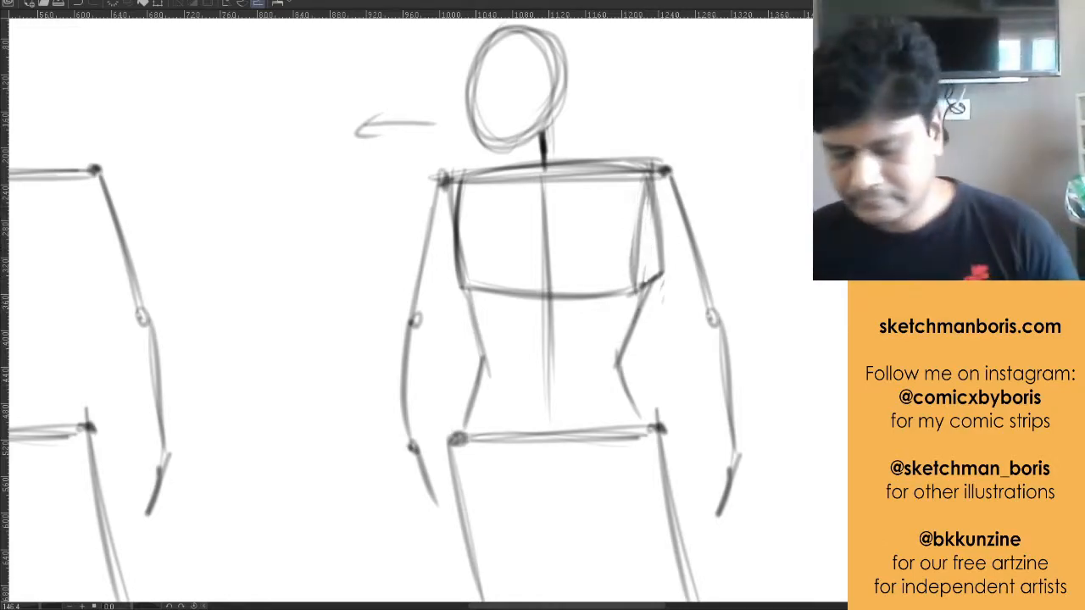
# Build the figure's right-hand-side arm with a shoulder ball, tapered upper arm, elbow ellipse, forearm cylinder and blocky hand
pyautogui.moveTo(643, 161)
pyautogui.mouseDown()
pyautogui.moveTo(702, 177)
pyautogui.moveTo(676, 208)
pyautogui.moveTo(639, 177)
pyautogui.moveTo(698, 183)
pyautogui.moveTo(688, 166)
pyautogui.moveTo(670, 276)
pyautogui.moveTo(716, 267)
pyautogui.moveTo(705, 220)
pyautogui.moveTo(703, 316)
pyautogui.moveTo(720, 311)
pyautogui.moveTo(702, 319)
pyautogui.moveTo(713, 436)
pyautogui.mouseUp()
pyautogui.moveTo(688, 315); pyautogui.dragTo(710, 439)
pyautogui.moveTo(721, 309)
pyautogui.mouseDown()
pyautogui.moveTo(698, 316)
pyautogui.moveTo(744, 322)
pyautogui.moveTo(749, 428)
pyautogui.mouseUp()
pyautogui.moveTo(744, 361)
pyautogui.mouseDown()
pyautogui.moveTo(732, 433)
pyautogui.moveTo(747, 434)
pyautogui.moveTo(693, 477)
pyautogui.moveTo(705, 497)
pyautogui.mouseUp()
pyautogui.moveTo(739, 446); pyautogui.dragTo(717, 510)
# Build the opposite arm with a partly hidden shoulder ball, upper arm cylinder, curved elbow edge and tapered forearm
pyautogui.moveTo(449, 205)
pyautogui.mouseDown()
pyautogui.moveTo(439, 217)
pyautogui.moveTo(450, 174)
pyautogui.moveTo(431, 222)
pyautogui.moveTo(439, 238)
pyautogui.moveTo(447, 173)
pyautogui.moveTo(408, 313)
pyautogui.moveTo(447, 322)
pyautogui.mouseUp()
pyautogui.moveTo(464, 280); pyautogui.dragTo(453, 327)
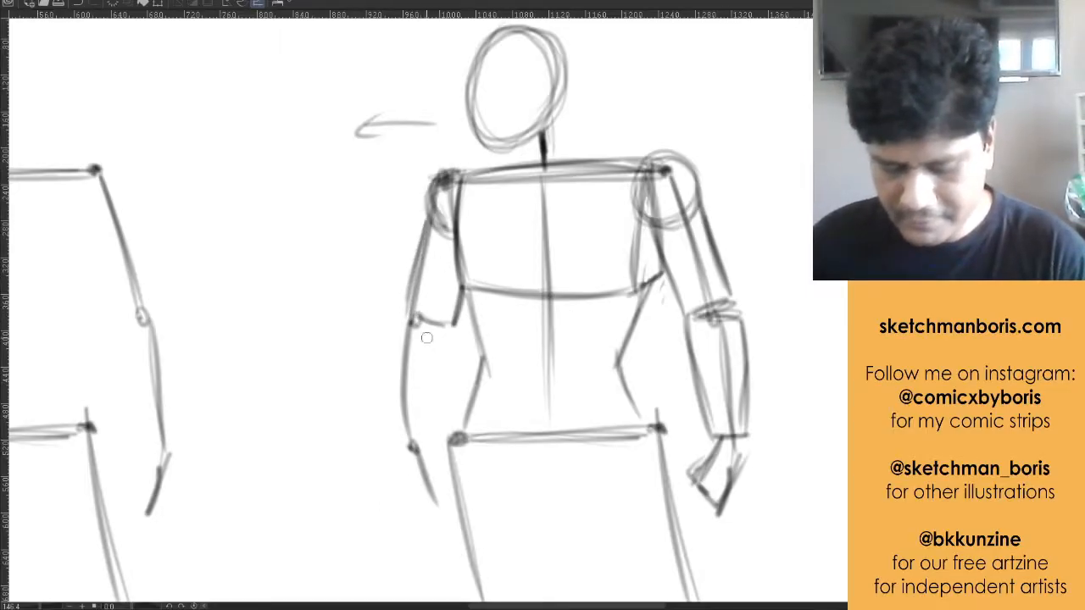
pyautogui.moveTo(410, 322)
pyautogui.mouseDown()
pyautogui.moveTo(457, 340)
pyautogui.moveTo(443, 419)
pyautogui.mouseUp()
pyautogui.moveTo(453, 339); pyautogui.dragTo(430, 427)
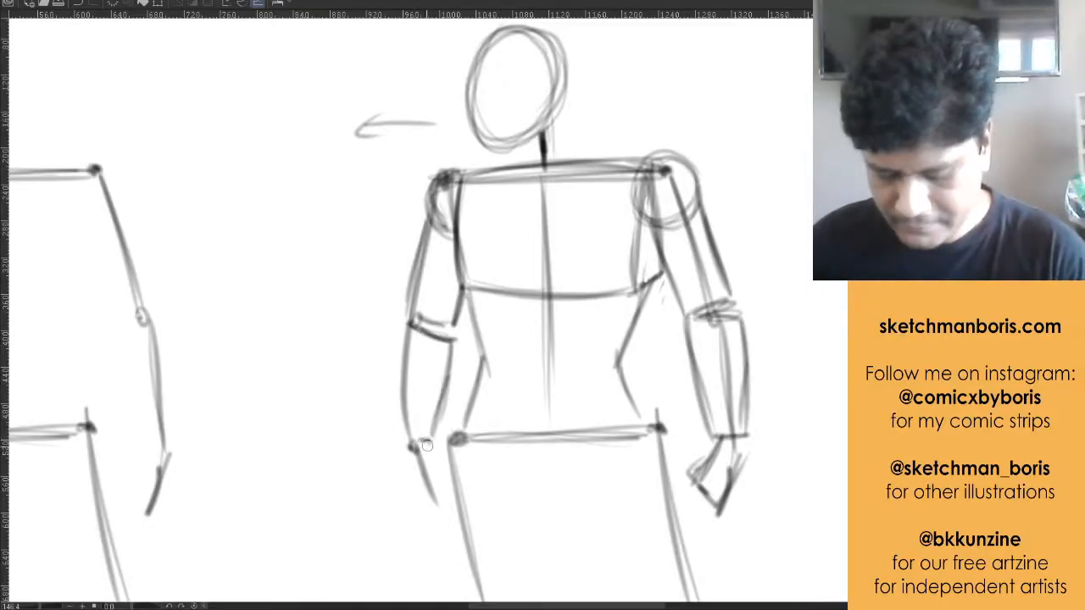
# Draw the pelvis as a brief-shaped wedge narrowing from the hip line to a short flat crotch edge
pyautogui.scroll(-4, 691, 301)
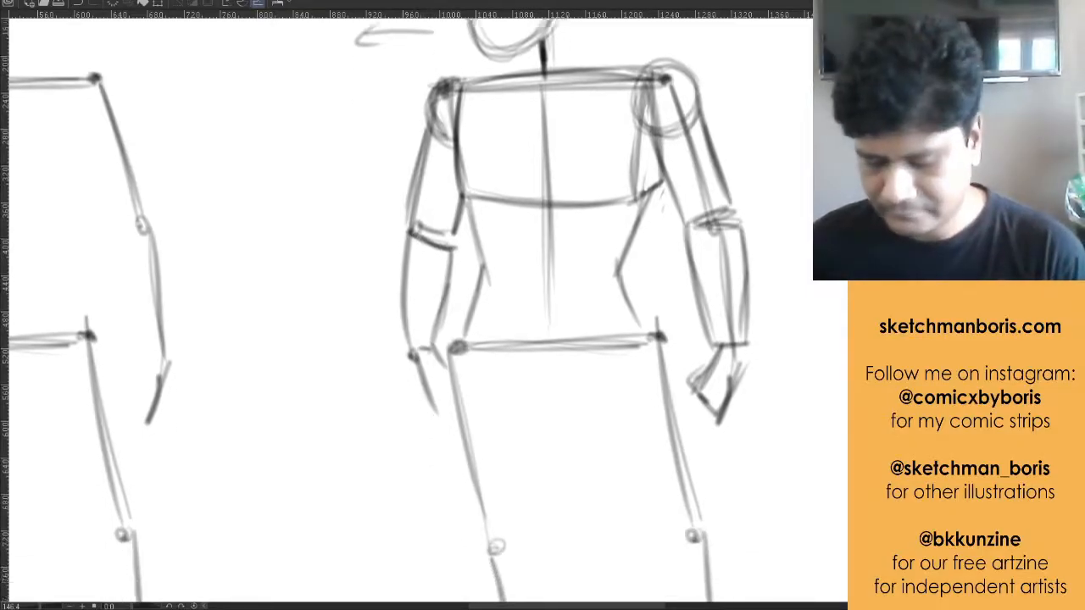
pyautogui.moveTo(458, 296)
pyautogui.mouseDown()
pyautogui.moveTo(532, 396)
pyautogui.moveTo(557, 408)
pyautogui.moveTo(586, 390)
pyautogui.mouseUp()
pyautogui.moveTo(600, 330); pyautogui.dragTo(579, 394)
pyautogui.moveTo(642, 286); pyautogui.dragTo(577, 396)
pyautogui.moveTo(468, 293); pyautogui.dragTo(539, 386)
pyautogui.moveTo(474, 296); pyautogui.dragTo(551, 401)
# Draw the left-hand-side thigh as a tapered cylinder from the hip joint, ending in a rounded edge just below the knee dot
pyautogui.scroll(-5, 451, 164)
pyautogui.moveTo(448, 112)
pyautogui.mouseDown()
pyautogui.moveTo(455, 225)
pyautogui.moveTo(449, 117)
pyautogui.moveTo(494, 316)
pyautogui.mouseUp()
pyautogui.moveTo(455, 215); pyautogui.dragTo(491, 323)
pyautogui.moveTo(550, 220); pyautogui.dragTo(540, 325)
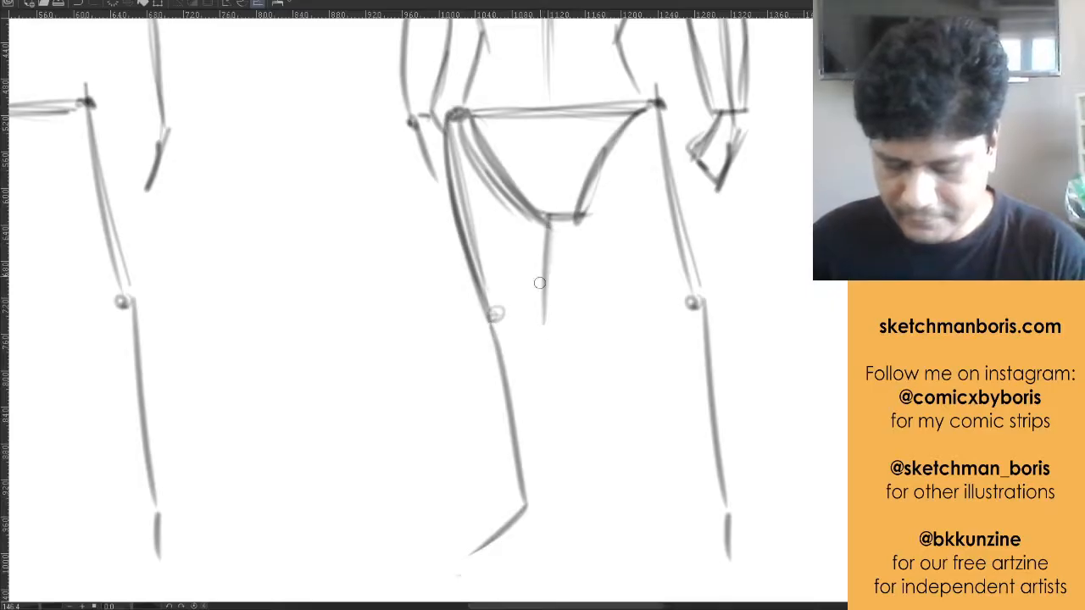
pyautogui.scroll(2, 411, 310)
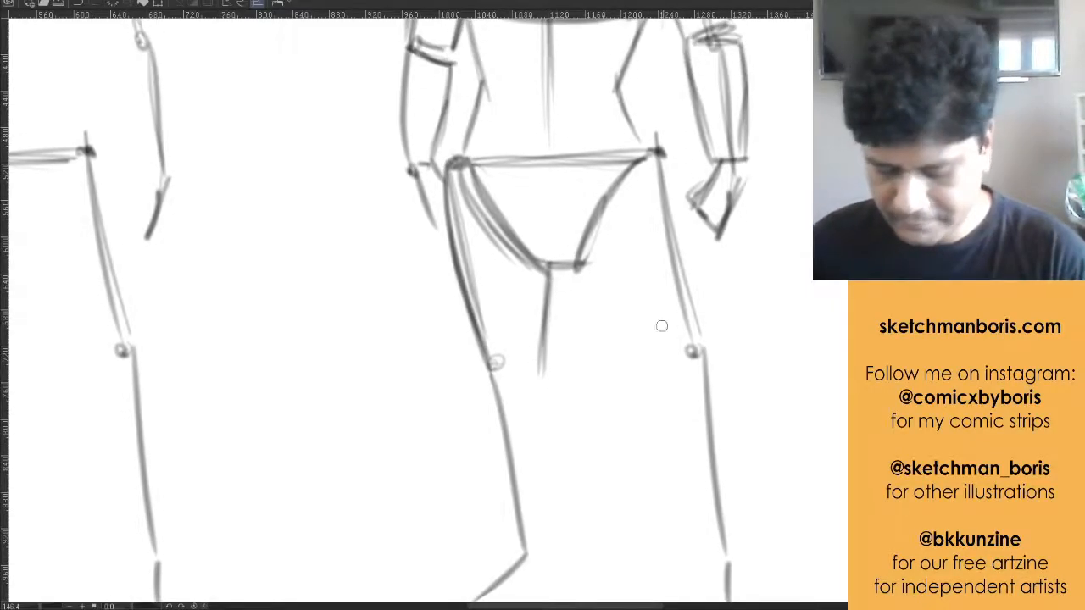
pyautogui.moveTo(468, 327); pyautogui.dragTo(502, 410)
pyautogui.moveTo(475, 322)
pyautogui.mouseDown()
pyautogui.moveTo(504, 406)
pyautogui.moveTo(538, 408)
pyautogui.mouseUp()
# Draw the other thigh as a tapered cylinder from the crotch and hip joint to a rounded edge near the knee
pyautogui.moveTo(550, 270)
pyautogui.mouseDown()
pyautogui.moveTo(547, 390)
pyautogui.moveTo(590, 286)
pyautogui.moveTo(637, 398)
pyautogui.mouseUp()
pyautogui.moveTo(574, 263)
pyautogui.mouseDown()
pyautogui.moveTo(597, 322)
pyautogui.moveTo(652, 403)
pyautogui.mouseUp()
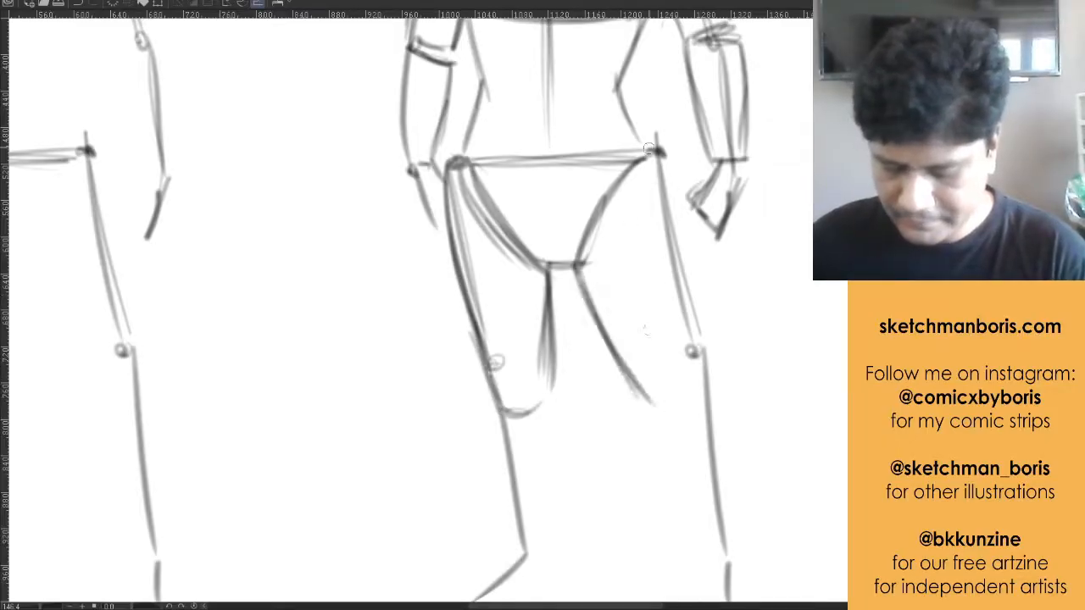
pyautogui.moveTo(654, 156); pyautogui.dragTo(700, 366)
pyautogui.moveTo(658, 178)
pyautogui.mouseDown()
pyautogui.moveTo(705, 398)
pyautogui.moveTo(675, 405)
pyautogui.moveTo(700, 395)
pyautogui.mouseUp()
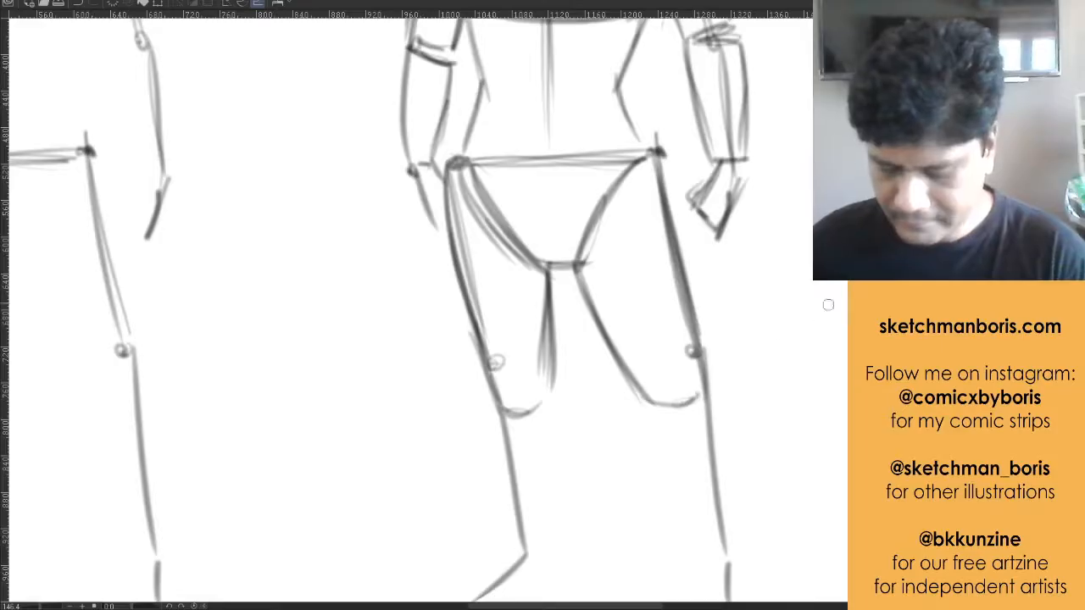
# Add a ball for each knee below the thighs and erase the stick lines of the lower legs and feet
pyautogui.scroll(-5, 522, 290)
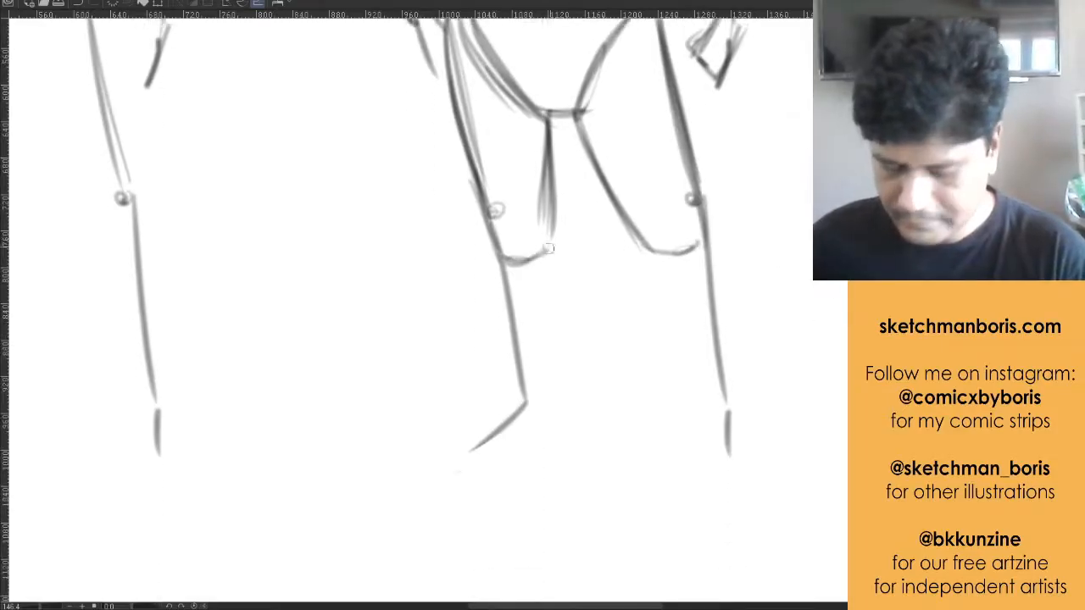
pyautogui.moveTo(522, 291)
pyautogui.mouseDown()
pyautogui.moveTo(508, 301)
pyautogui.moveTo(542, 296)
pyautogui.mouseUp()
pyautogui.moveTo(549, 254); pyautogui.dragTo(541, 301)
pyautogui.moveTo(659, 269); pyautogui.dragTo(703, 288)
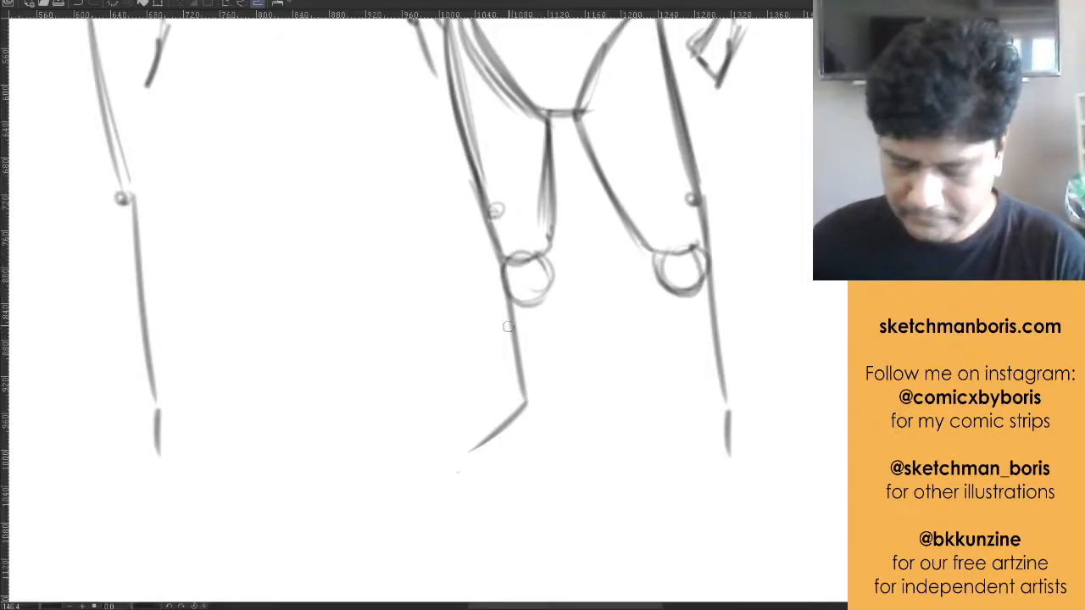
pyautogui.moveTo(507, 307)
pyautogui.mouseDown()
pyautogui.moveTo(525, 416)
pyautogui.moveTo(485, 436)
pyautogui.mouseUp()
pyautogui.moveTo(705, 292)
pyautogui.mouseDown()
pyautogui.moveTo(730, 393)
pyautogui.moveTo(716, 321)
pyautogui.mouseUp()
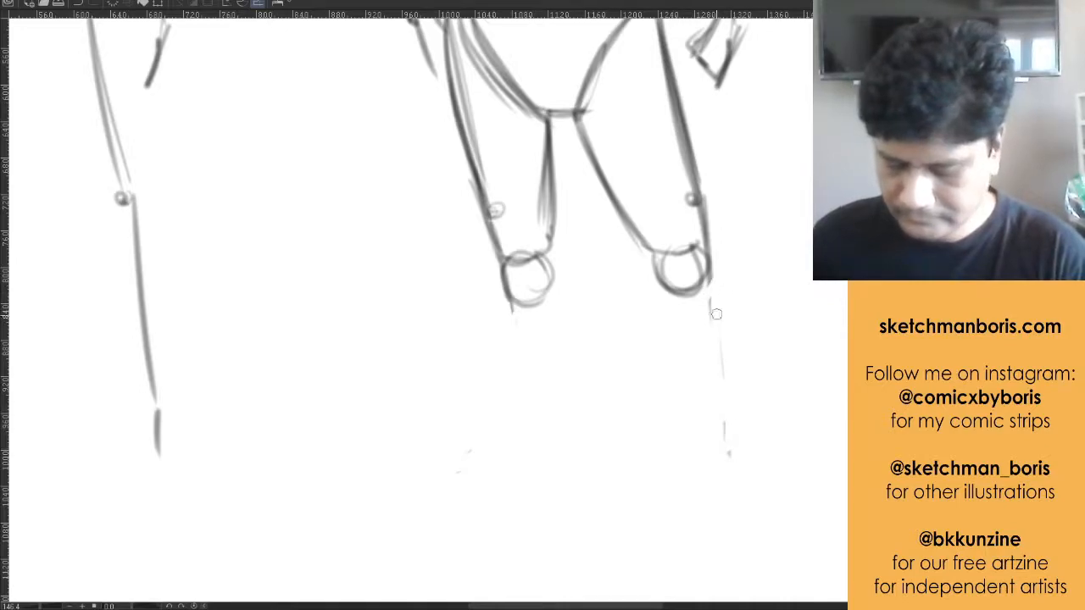
# Sketch short tapered lower legs under both knee balls and a wedge-shaped foot on the left-hand-side leg
pyautogui.moveTo(511, 305)
pyautogui.mouseDown()
pyautogui.moveTo(516, 356)
pyautogui.moveTo(541, 403)
pyautogui.mouseUp()
pyautogui.moveTo(550, 269)
pyautogui.mouseDown()
pyautogui.moveTo(571, 323)
pyautogui.moveTo(561, 395)
pyautogui.moveTo(549, 400)
pyautogui.mouseUp()
pyautogui.moveTo(660, 286); pyautogui.dragTo(695, 392)
pyautogui.moveTo(710, 269); pyautogui.dragTo(715, 395)
pyautogui.moveTo(543, 407); pyautogui.dragTo(476, 444)
pyautogui.moveTo(477, 446); pyautogui.dragTo(568, 434)
# Check the figure's proportions and erase the left-hand-side lower leg and foot below the knee ball
pyautogui.scroll(-2, 703, 273)
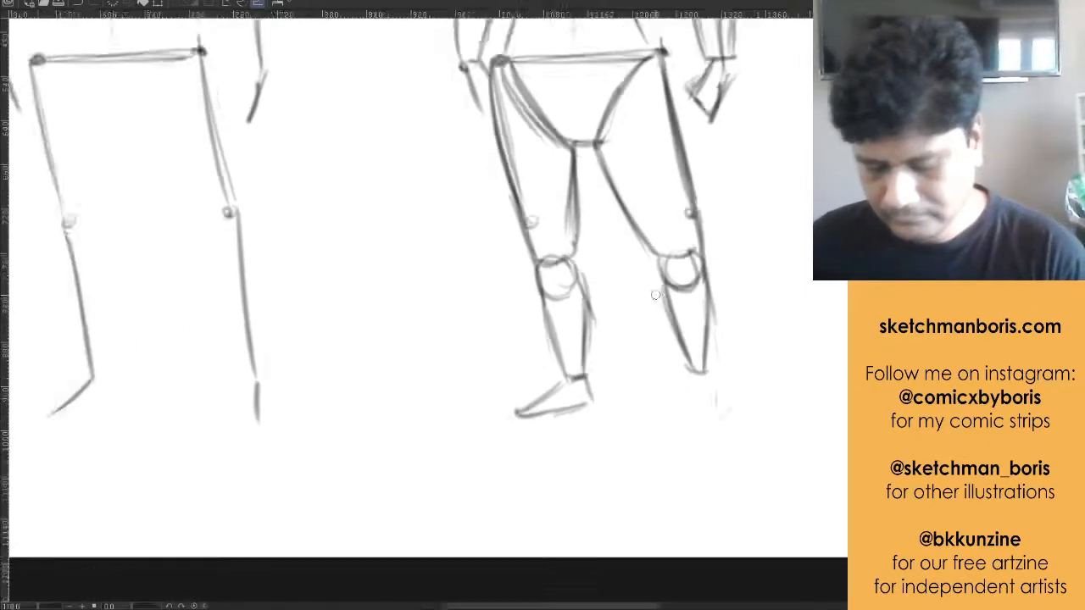
pyautogui.scroll(5, 406, 305)
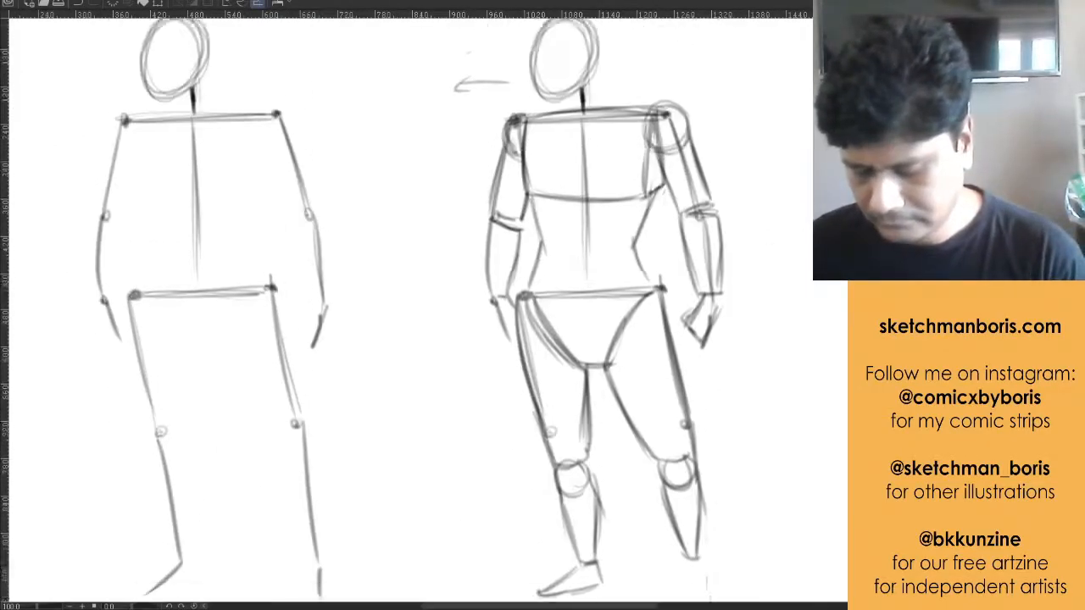
pyautogui.scroll(-2, 407, 305)
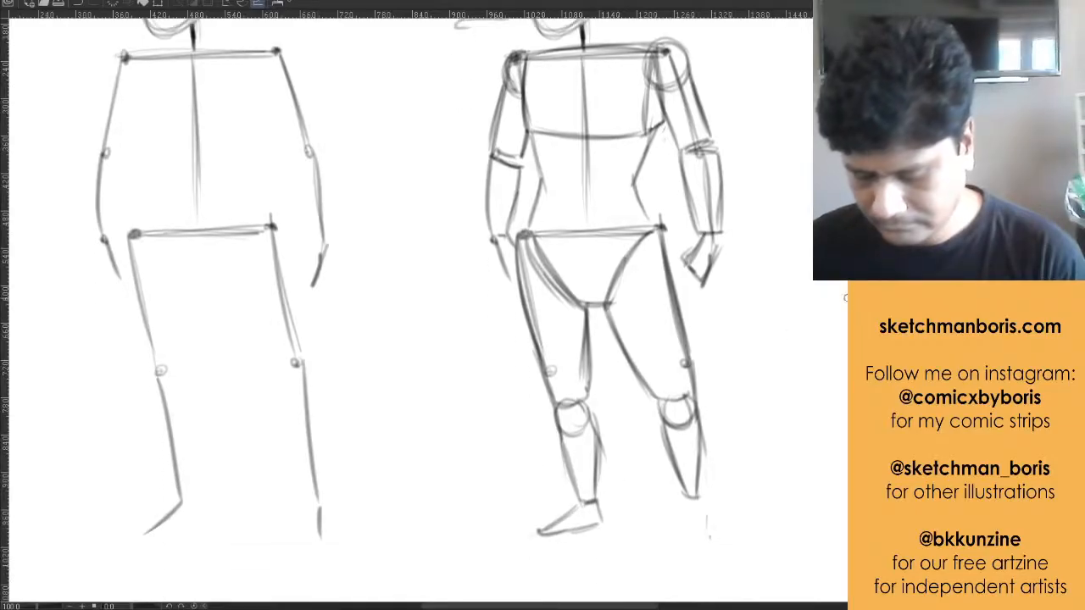
pyautogui.scroll(-1, 663, 342)
pyautogui.scroll(3, 663, 342)
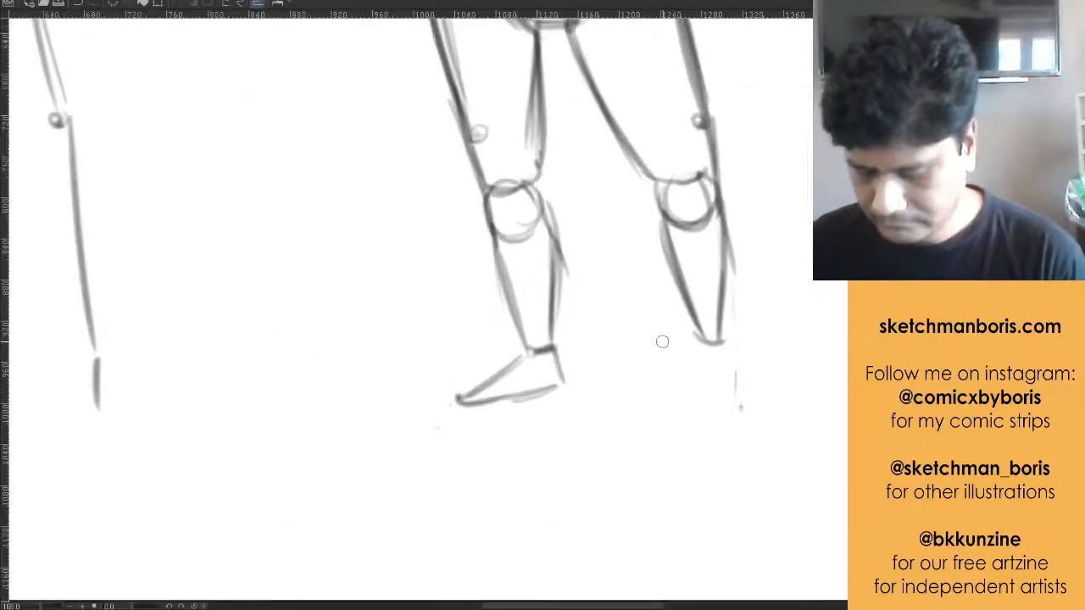
pyautogui.moveTo(502, 275); pyautogui.dragTo(564, 232)
pyautogui.moveTo(549, 283); pyautogui.dragTo(565, 254)
pyautogui.moveTo(508, 318)
pyautogui.mouseDown()
pyautogui.moveTo(519, 299)
pyautogui.moveTo(469, 404)
pyautogui.moveTo(576, 375)
pyautogui.mouseUp()
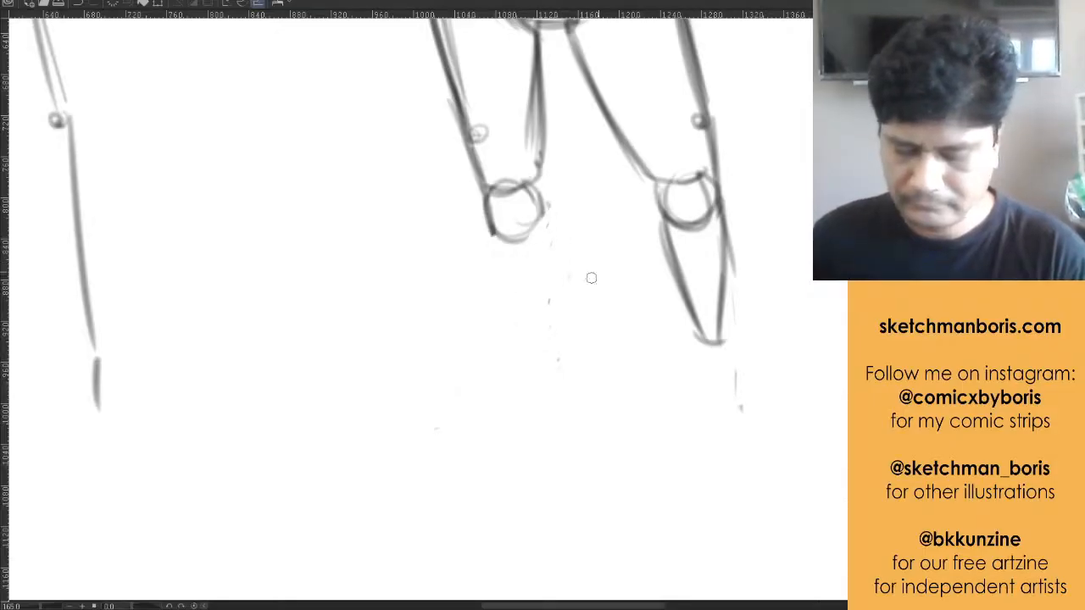
# Redraw the left-hand-side lower leg longer with a bulging calf, a rounded ankle and a side-facing wedge foot
pyautogui.moveTo(491, 239)
pyautogui.mouseDown()
pyautogui.moveTo(535, 392)
pyautogui.moveTo(533, 375)
pyautogui.mouseUp()
pyautogui.moveTo(544, 212); pyautogui.dragTo(572, 309)
pyautogui.moveTo(557, 248); pyautogui.dragTo(557, 369)
pyautogui.moveTo(566, 279)
pyautogui.mouseDown()
pyautogui.moveTo(565, 361)
pyautogui.moveTo(455, 438)
pyautogui.moveTo(584, 428)
pyautogui.mouseUp()
pyautogui.moveTo(567, 377); pyautogui.dragTo(586, 428)
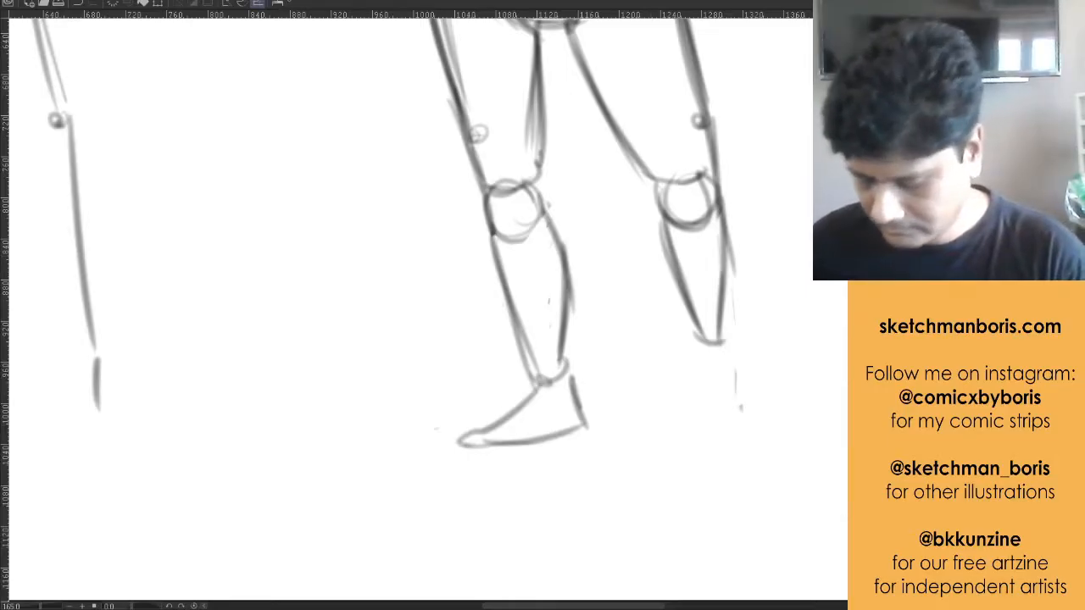
# Erase the other lower leg and redraw it longer, with a tapered calf and a front-facing foot
pyautogui.moveTo(665, 239)
pyautogui.mouseDown()
pyautogui.moveTo(706, 359)
pyautogui.moveTo(716, 338)
pyautogui.moveTo(725, 359)
pyautogui.moveTo(717, 319)
pyautogui.mouseUp()
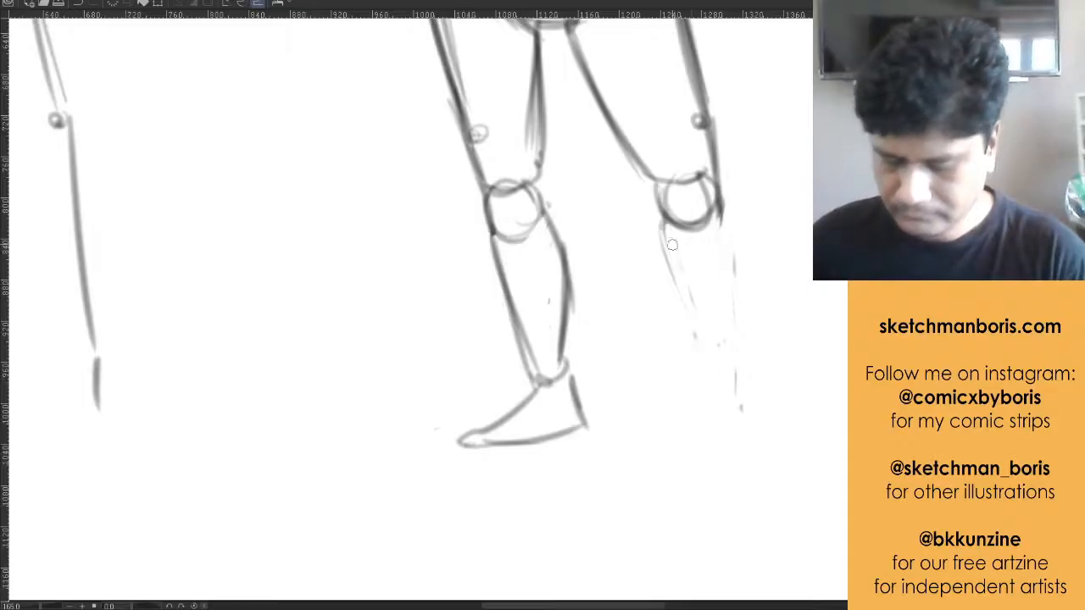
pyautogui.moveTo(654, 212); pyautogui.dragTo(712, 373)
pyautogui.moveTo(720, 199)
pyautogui.mouseDown()
pyautogui.moveTo(737, 380)
pyautogui.moveTo(721, 383)
pyautogui.moveTo(733, 381)
pyautogui.moveTo(703, 473)
pyautogui.moveTo(763, 464)
pyautogui.mouseUp()
pyautogui.moveTo(732, 392); pyautogui.dragTo(764, 457)
pyautogui.scroll(-4, 761, 364)
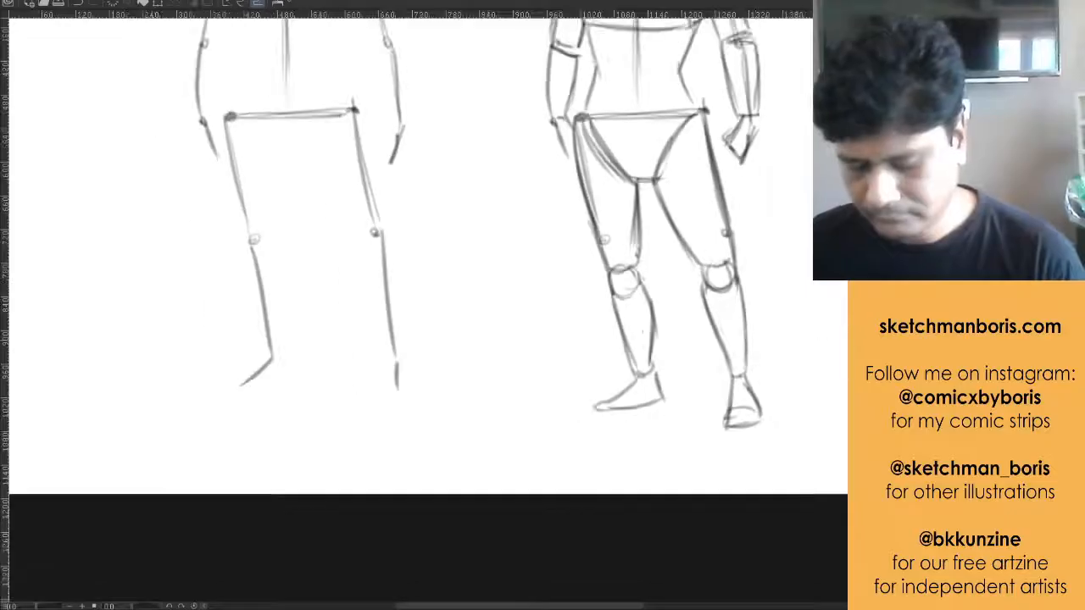
pyautogui.scroll(5, 406, 305)
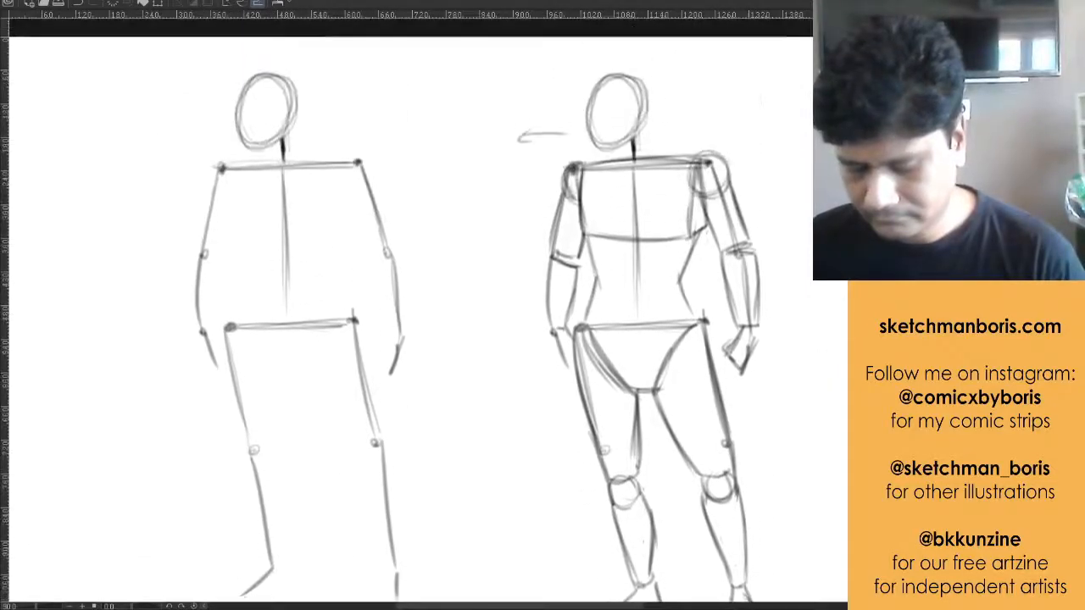
pyautogui.scroll(3, 694, 514)
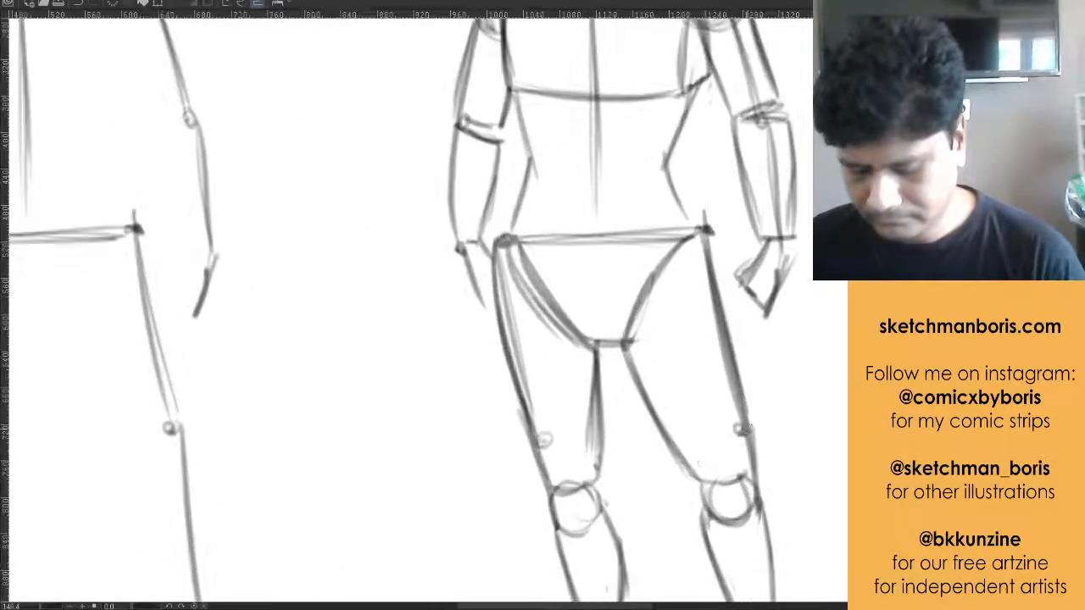
pyautogui.scroll(3, 710, 333)
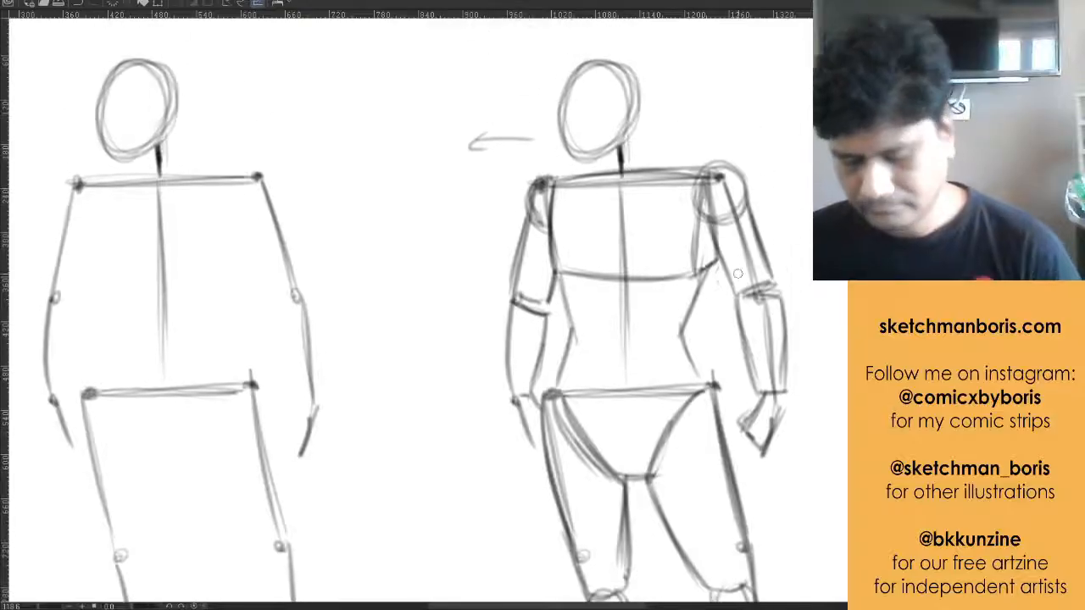